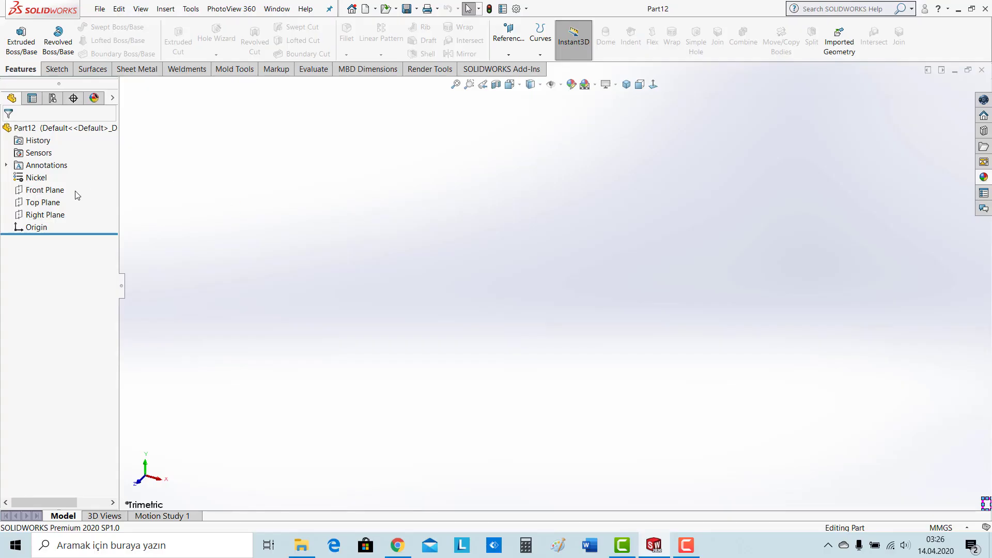
Step: Sketch a vertical centerline running down from the origin on the Front Plane
{"action": "left_click", "coordinate": [72, 191]}
{"action": "left_click", "coordinate": [90, 176]}
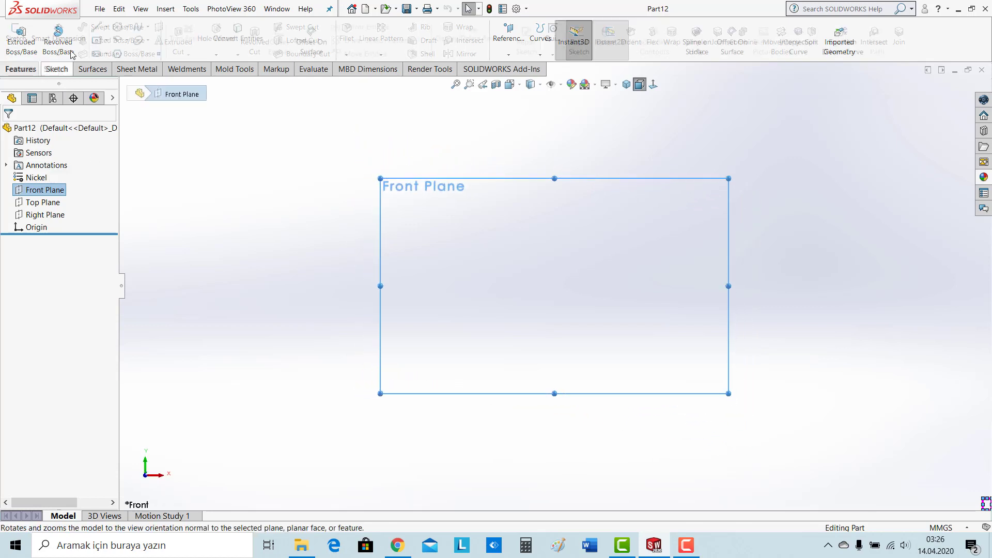
{"action": "left_click", "coordinate": [57, 69]}
{"action": "left_click", "coordinate": [108, 30]}
{"action": "left_click", "coordinate": [124, 48]}
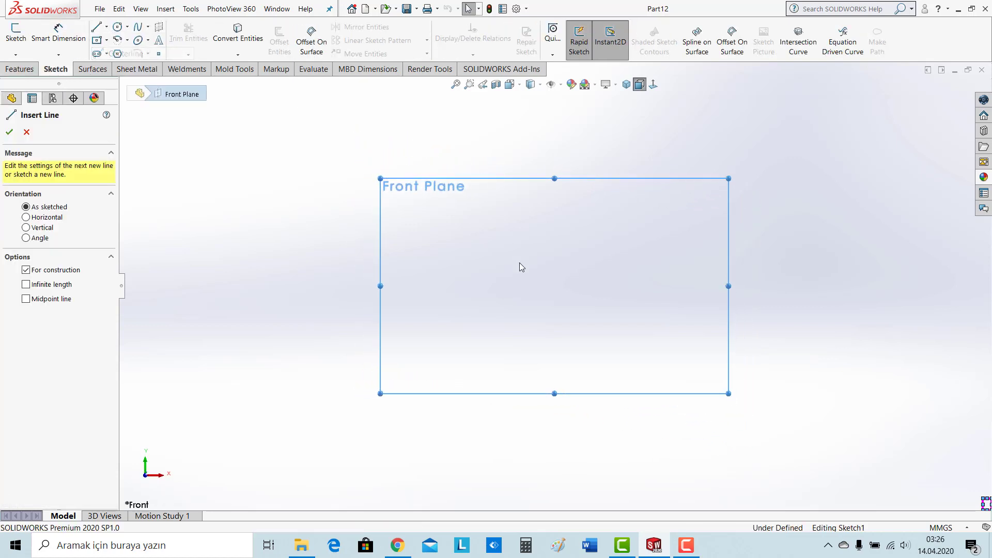
{"action": "left_click", "coordinate": [555, 286]}
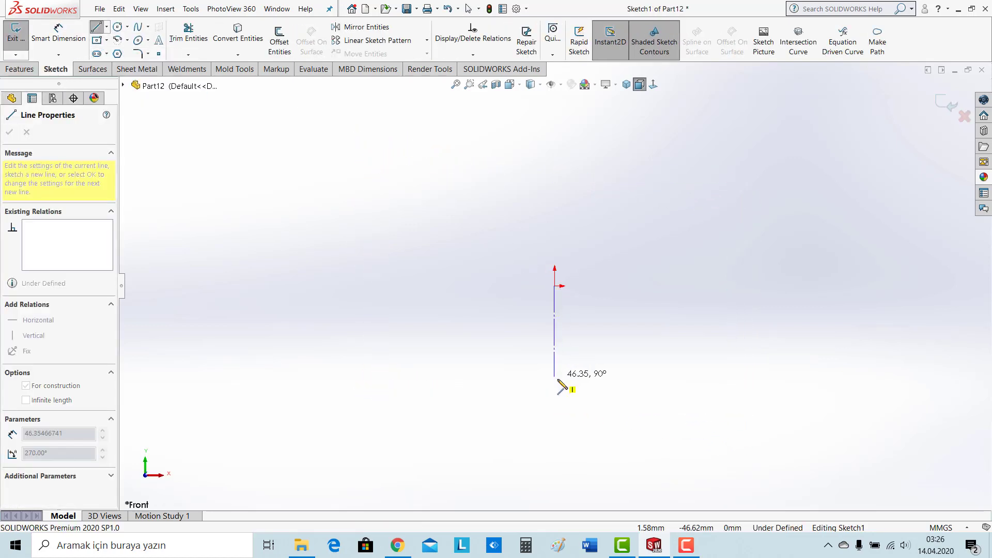
{"action": "double_click", "coordinate": [554, 388]}
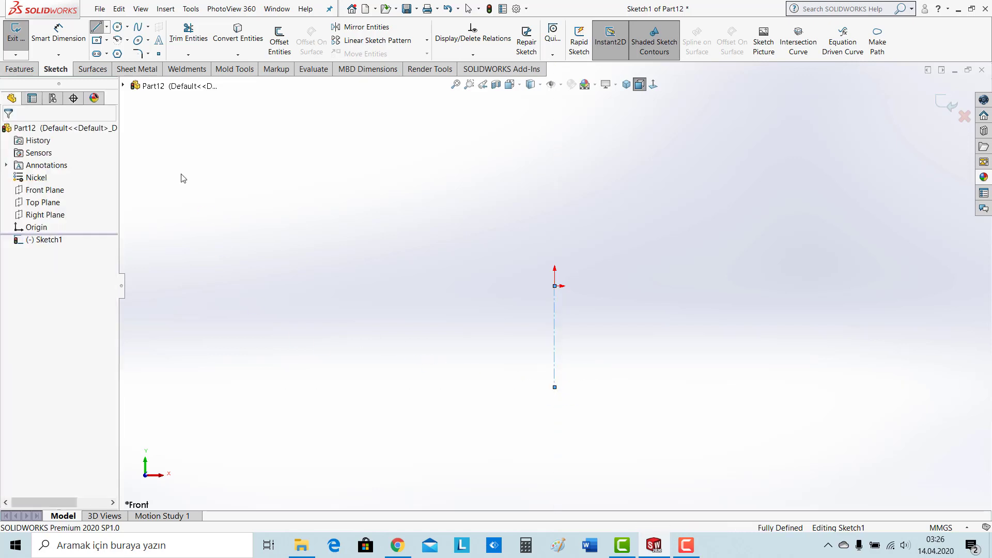
Step: Dimension the centerline to 200 mm
{"action": "left_click", "coordinate": [58, 36]}
{"action": "left_click", "coordinate": [554, 345]}
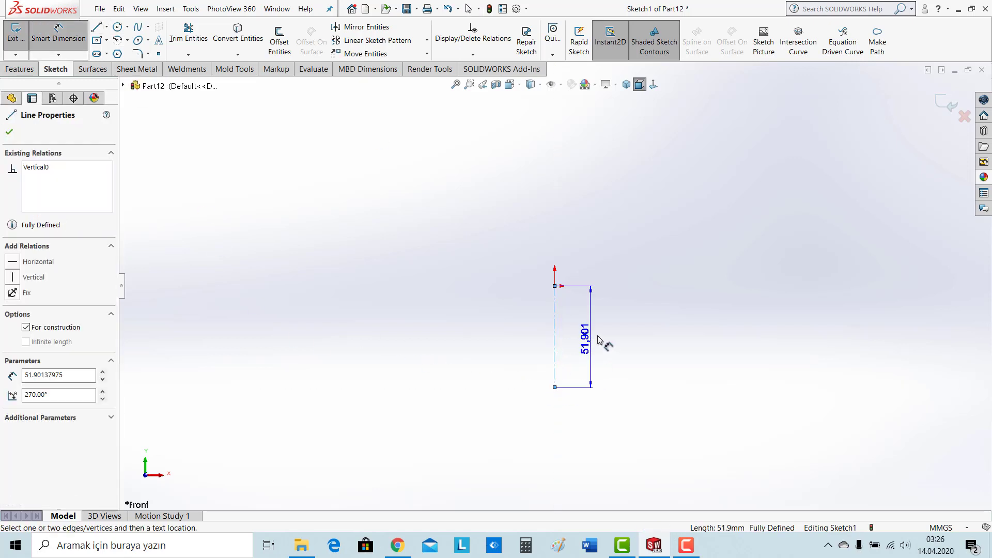
{"action": "left_click", "coordinate": [604, 338]}
{"action": "type", "text": "200"}
{"action": "key", "text": "Return"}
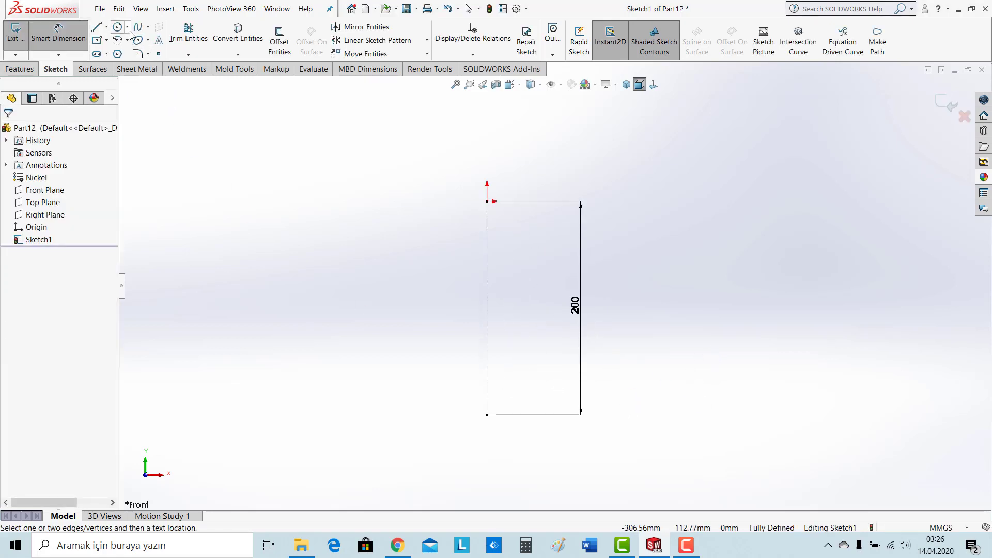
{"action": "left_click", "coordinate": [97, 32]}
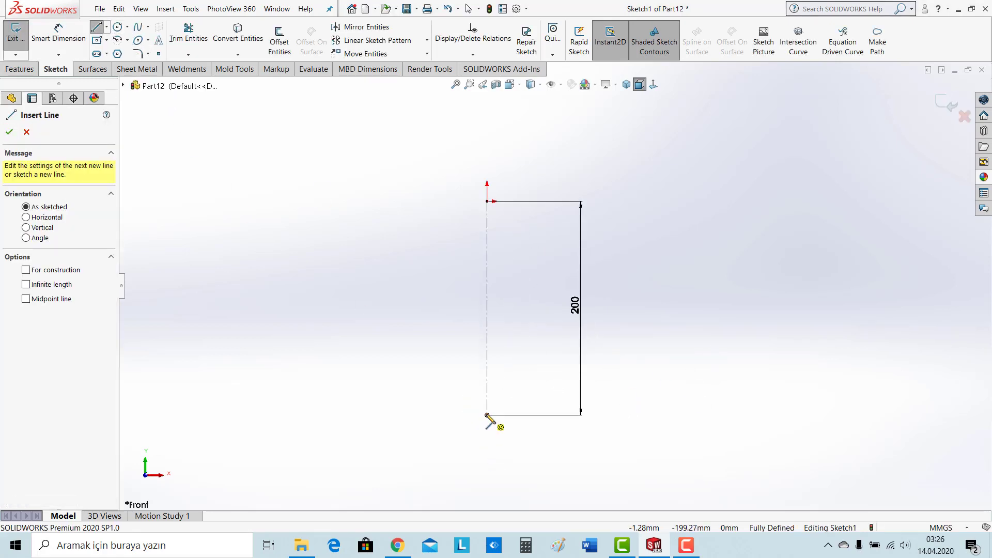
Step: Draw a short base line left from the centerline's bottom and a wavy spline rising upward
{"action": "left_click", "coordinate": [487, 415]}
{"action": "left_click", "coordinate": [455, 415]}
{"action": "key", "text": "Escape"}
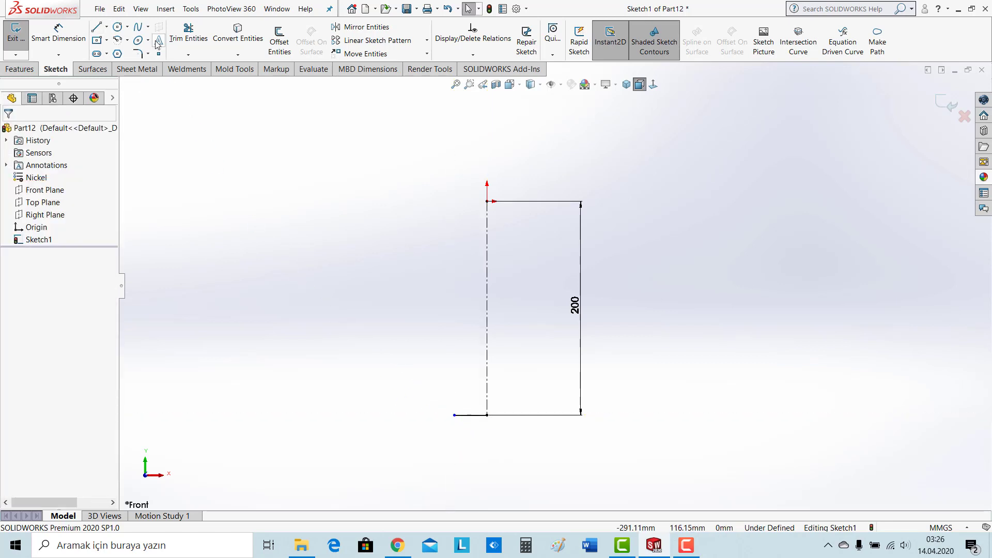
{"action": "left_click", "coordinate": [139, 29]}
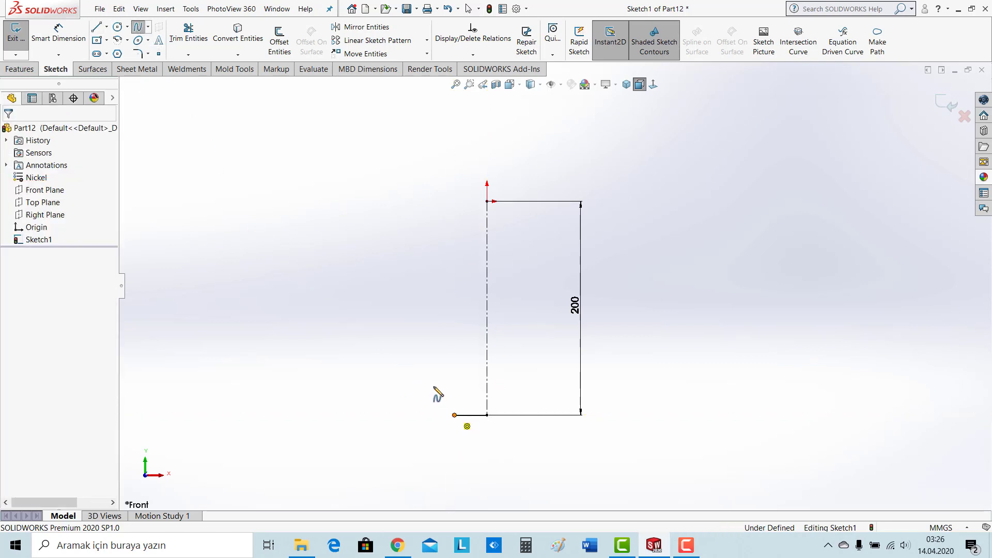
{"action": "left_click", "coordinate": [454, 415]}
{"action": "left_click", "coordinate": [441, 383]}
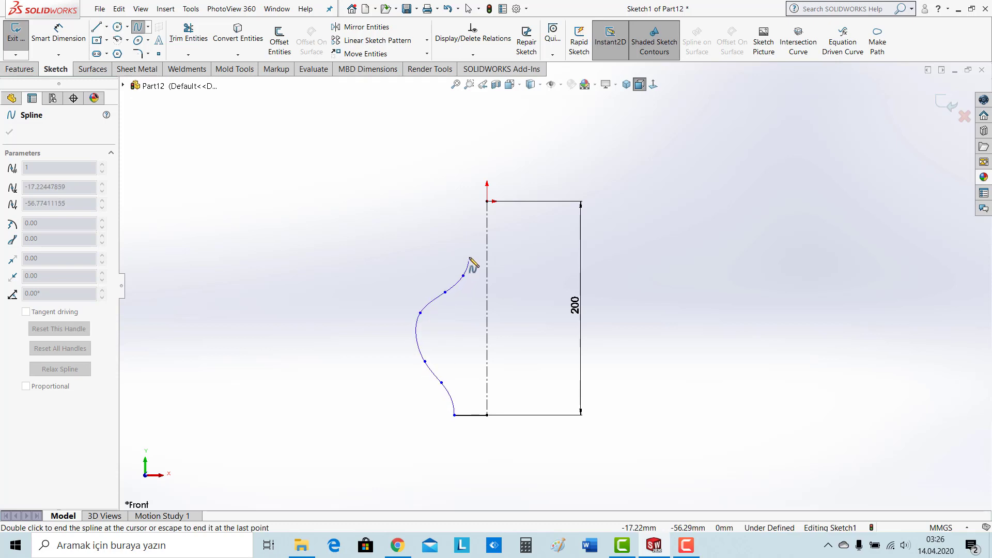
{"action": "double_click", "coordinate": [466, 242]}
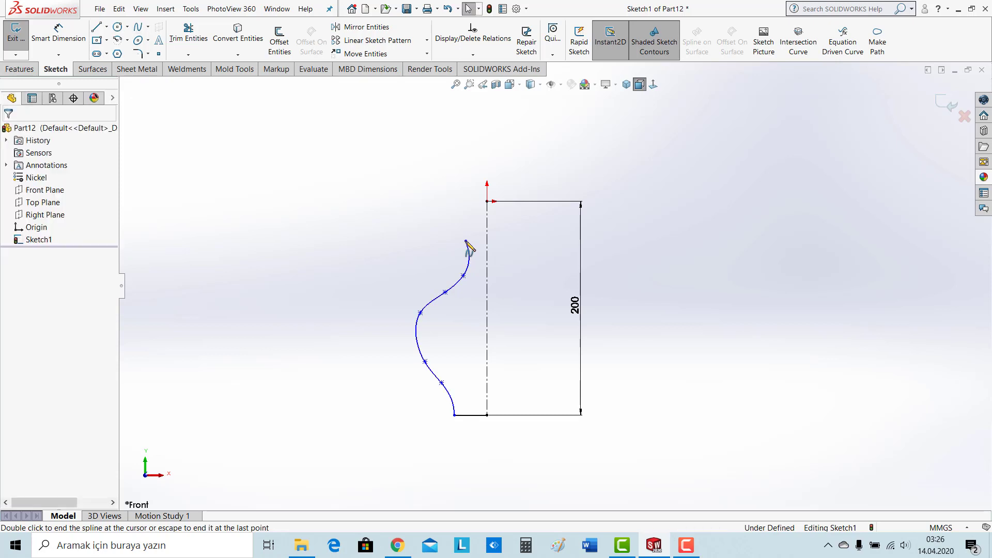
Step: Set the base line length to 28 mm
{"action": "left_click", "coordinate": [470, 415]}
{"action": "left_click", "coordinate": [476, 444]}
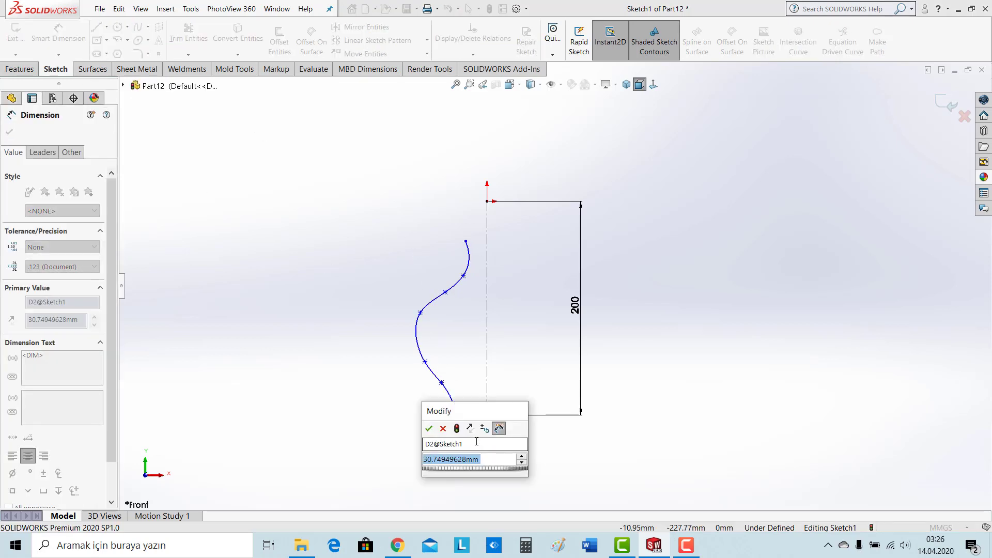
{"action": "type", "text": "28"}
{"action": "key", "text": "Return"}
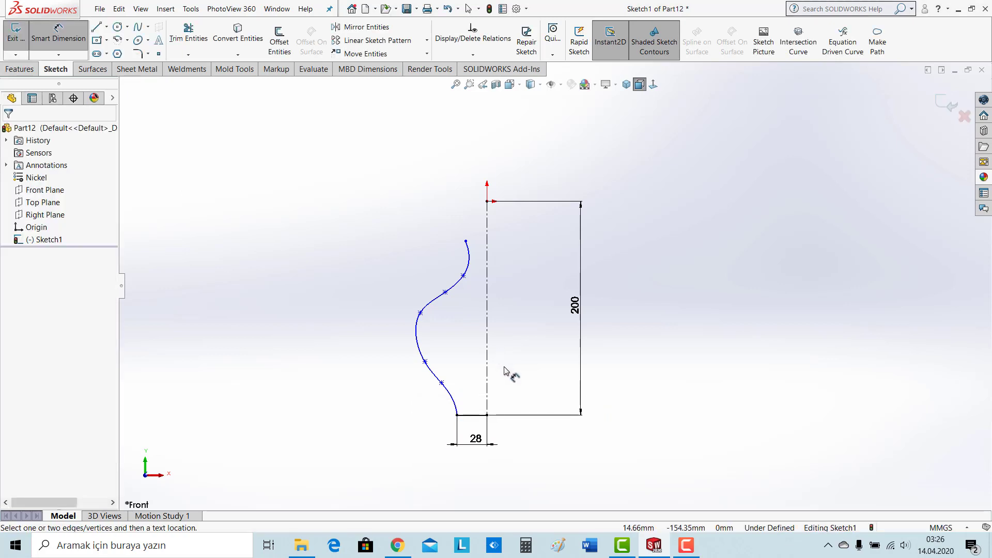
Step: Dimension the two lower spline points 40 and 56 mm from the centerline
{"action": "scroll", "coordinate": [496, 377], "scroll_direction": "down", "scroll_amount": 4}
{"action": "left_click", "coordinate": [385, 378]}
{"action": "left_click", "coordinate": [482, 380]}
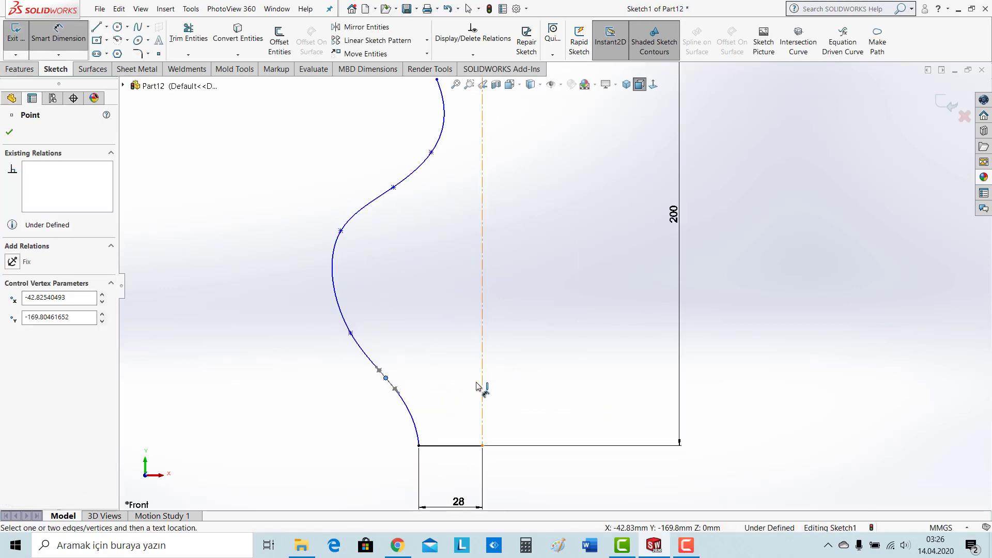
{"action": "left_click", "coordinate": [454, 386]}
{"action": "type", "text": "40.000mm"}
{"action": "key", "text": "Return"}
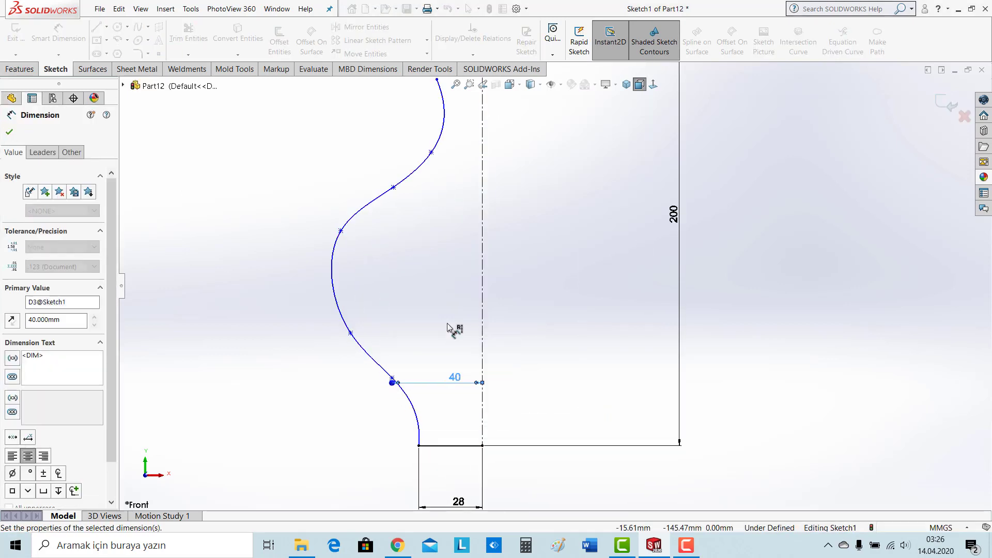
{"action": "left_click", "coordinate": [351, 334]}
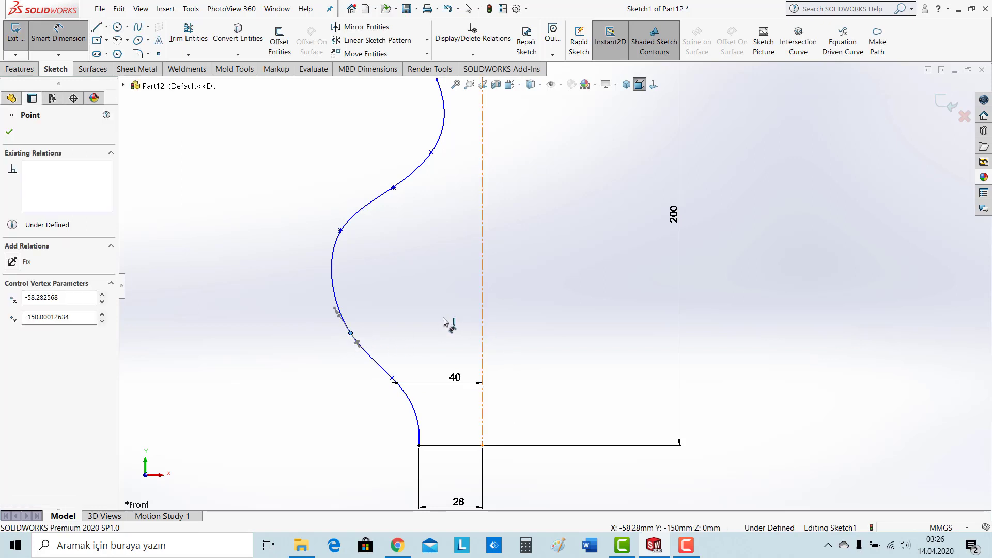
{"action": "left_click", "coordinate": [482, 331]}
{"action": "left_click", "coordinate": [445, 318]}
{"action": "type", "text": "5"}
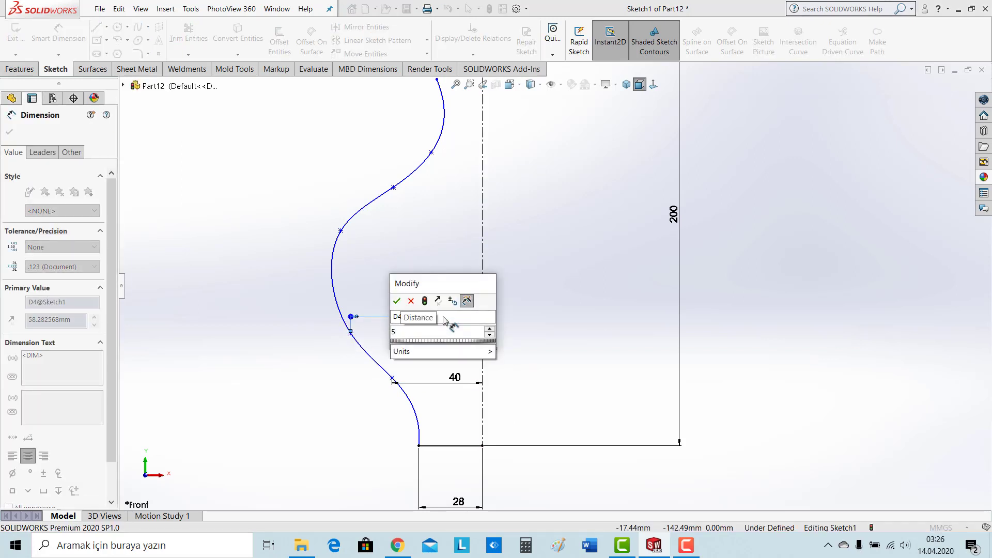
{"action": "type", "text": "6"}
{"action": "key", "text": "Return"}
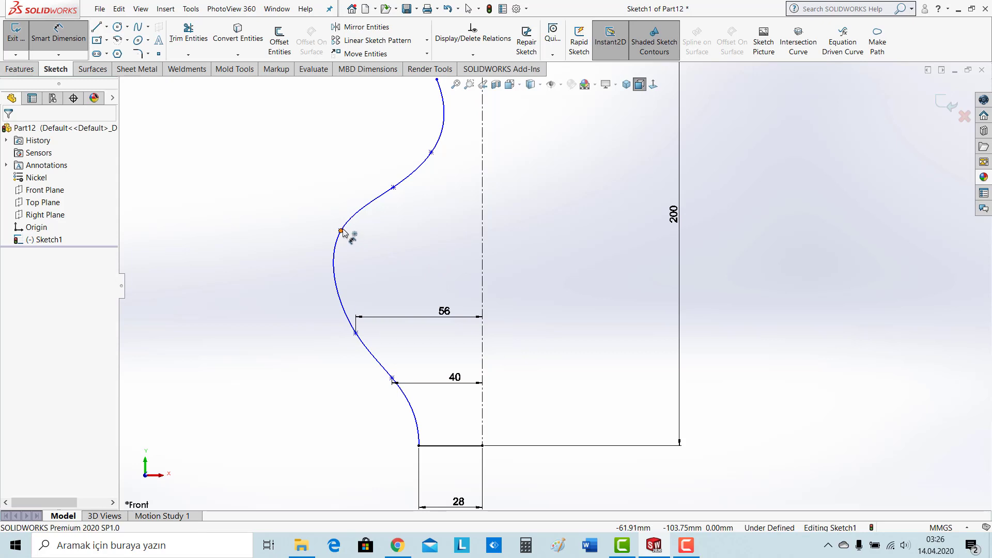
Step: Dimension the upper spline points 60, 38 and 22 mm from the centerline
{"action": "left_click", "coordinate": [341, 231]}
{"action": "left_click", "coordinate": [482, 243]}
{"action": "left_click", "coordinate": [455, 252]}
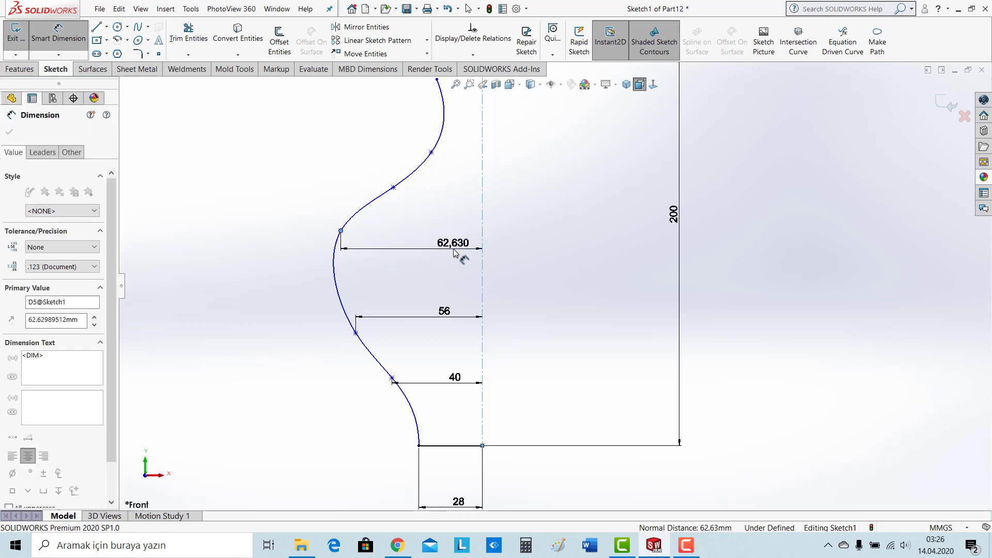
{"action": "type", "text": "60"}
{"action": "key", "text": "Return"}
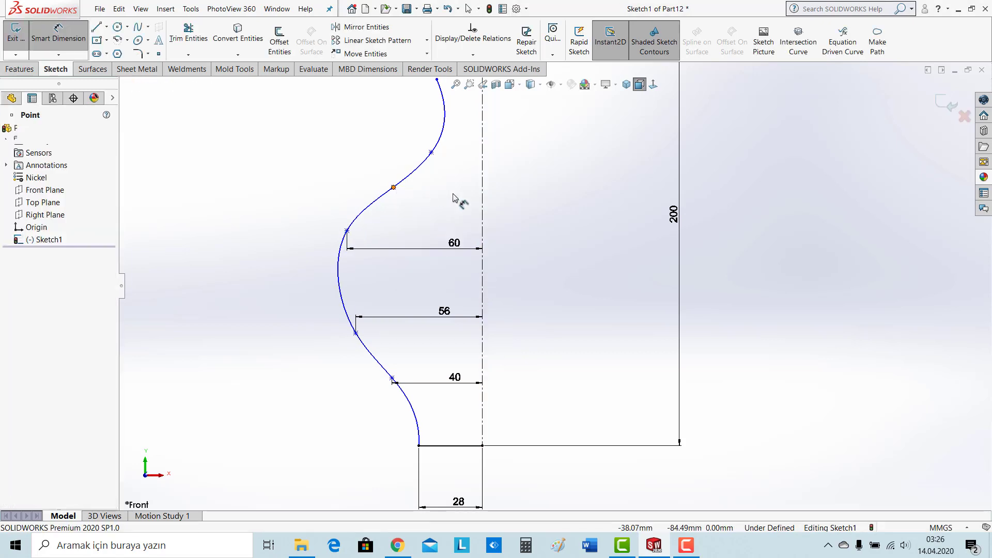
{"action": "left_click", "coordinate": [482, 196]}
{"action": "left_click", "coordinate": [459, 200]}
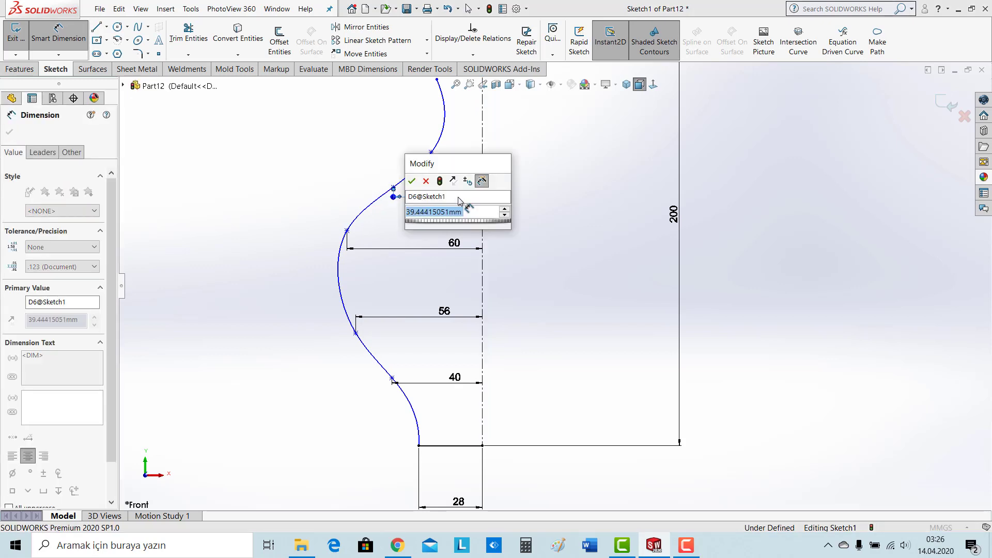
{"action": "type", "text": "38"}
{"action": "key", "text": "Return"}
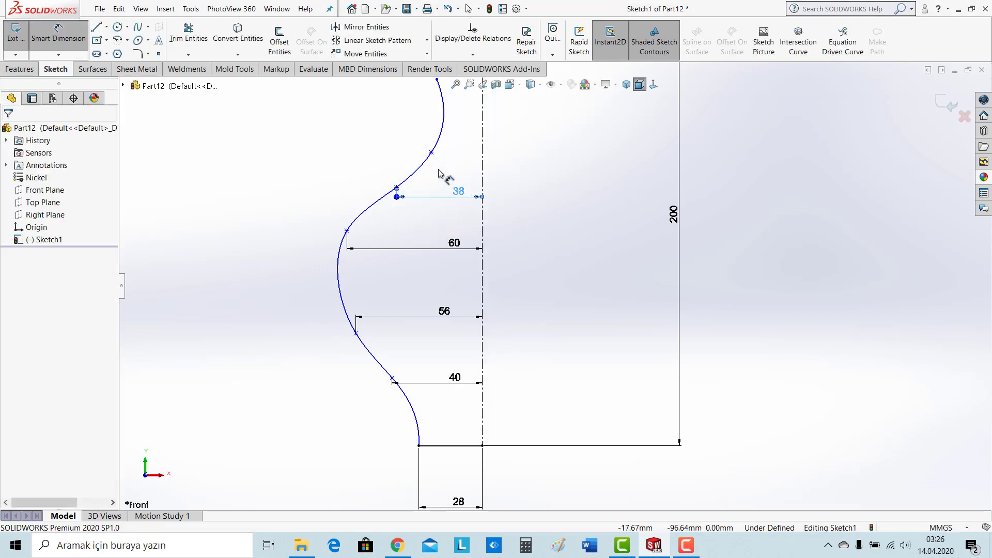
{"action": "left_click", "coordinate": [432, 152]}
{"action": "left_click", "coordinate": [482, 163]}
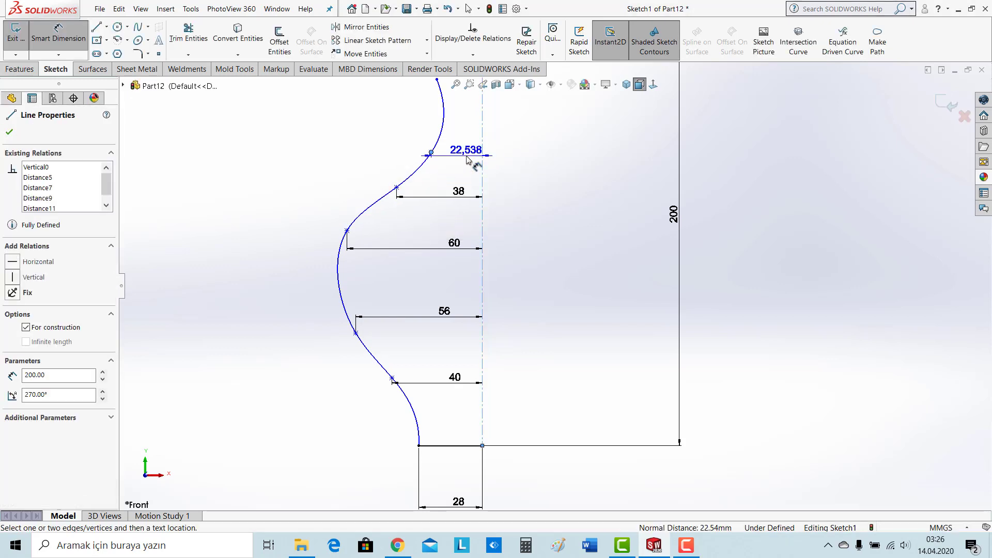
{"action": "type", "text": "22"}
{"action": "key", "text": "Return"}
Step: Set the spline's top endpoint 20 mm from the centerline
{"action": "scroll", "coordinate": [553, 195], "scroll_direction": "up", "scroll_amount": 3}
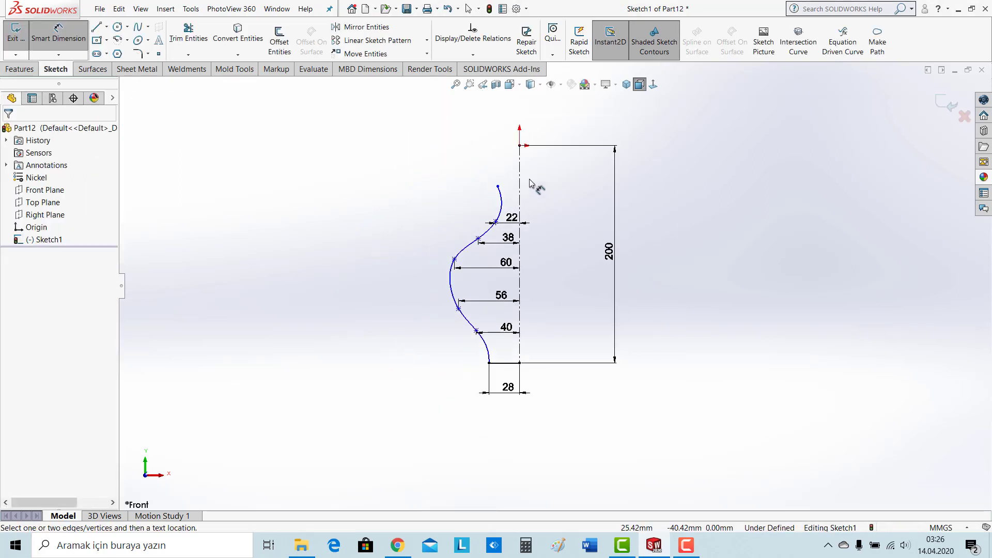
{"action": "left_click", "coordinate": [498, 186]}
{"action": "left_click", "coordinate": [519, 189]}
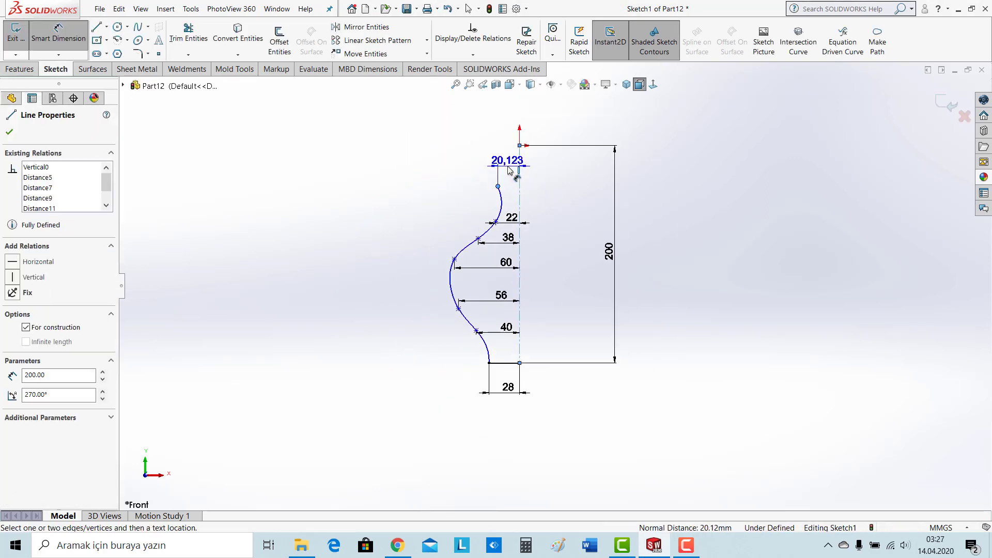
{"action": "left_click", "coordinate": [510, 171]}
{"action": "type", "text": "20"}
{"action": "key", "text": "Return"}
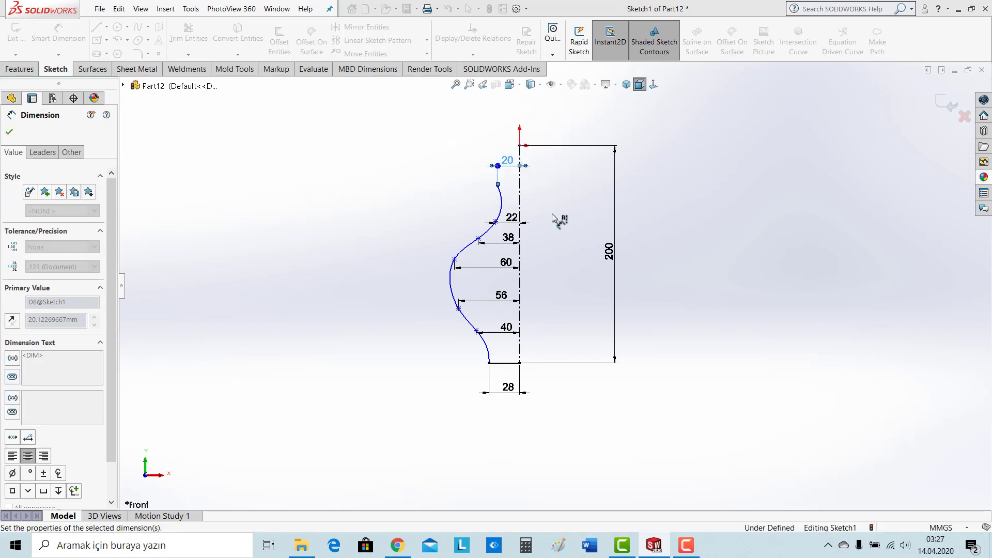
Step: Add vertical heights of 28 and 48 mm from the bottom endpoint
{"action": "left_click", "coordinate": [490, 364]}
{"action": "left_click", "coordinate": [476, 331]}
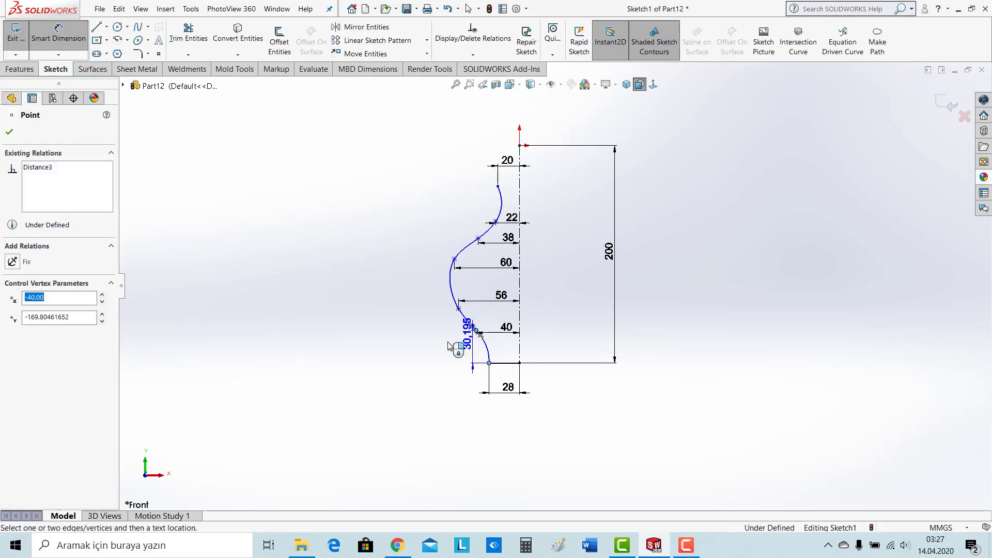
{"action": "left_click", "coordinate": [438, 350]}
{"action": "type", "text": "28"}
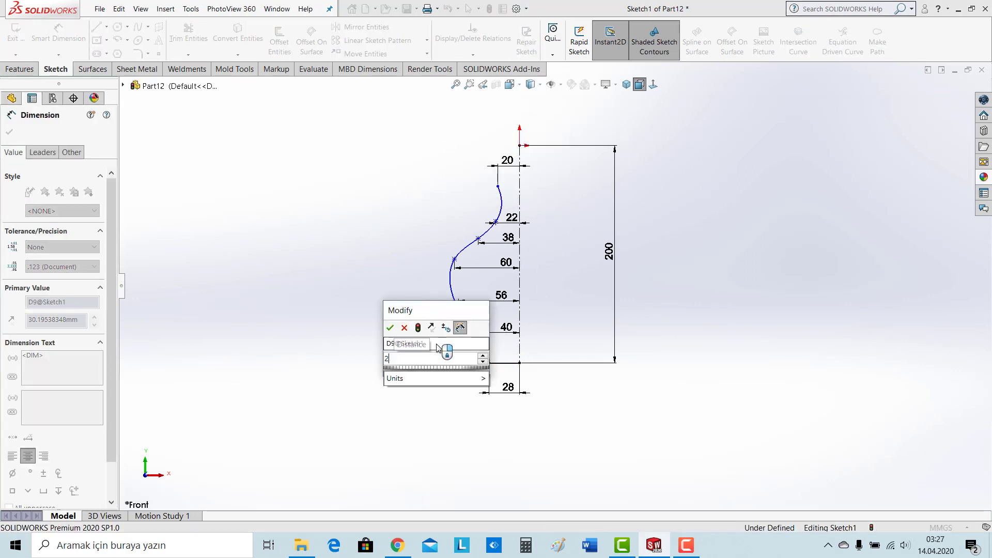
{"action": "key", "text": "Return"}
{"action": "left_click", "coordinate": [563, 331]}
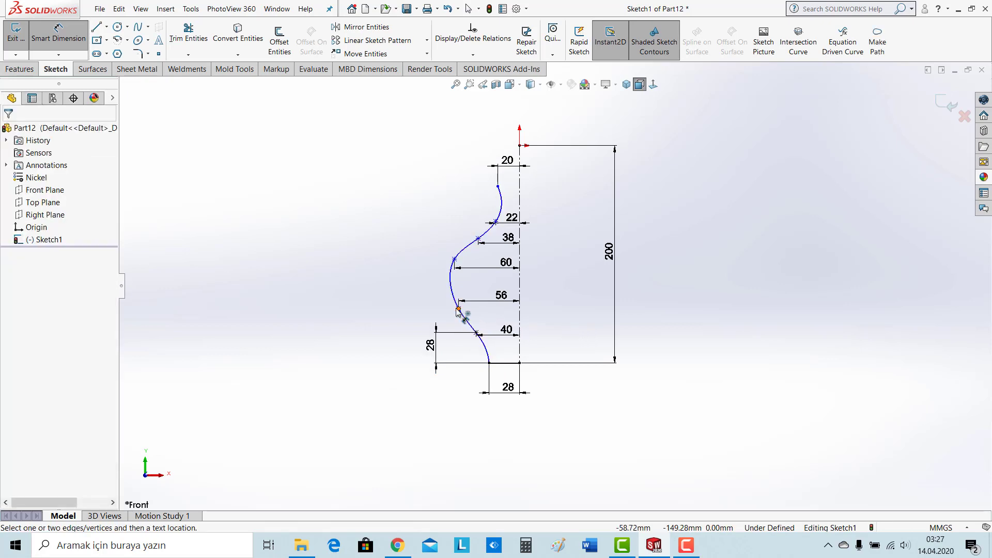
{"action": "left_click", "coordinate": [459, 309]}
{"action": "left_click", "coordinate": [489, 363]}
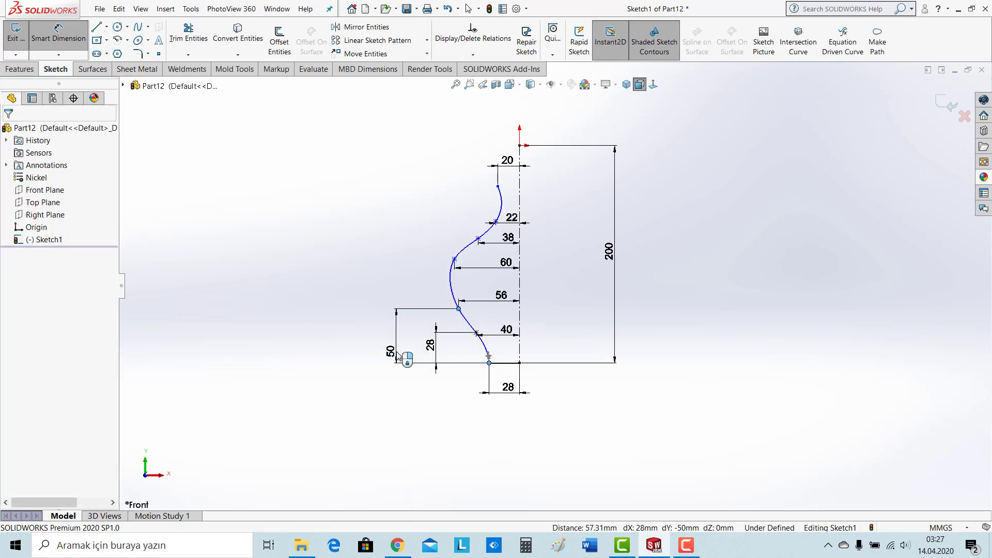
{"action": "left_click", "coordinate": [398, 355]}
{"action": "type", "text": "48"}
{"action": "key", "text": "Return"}
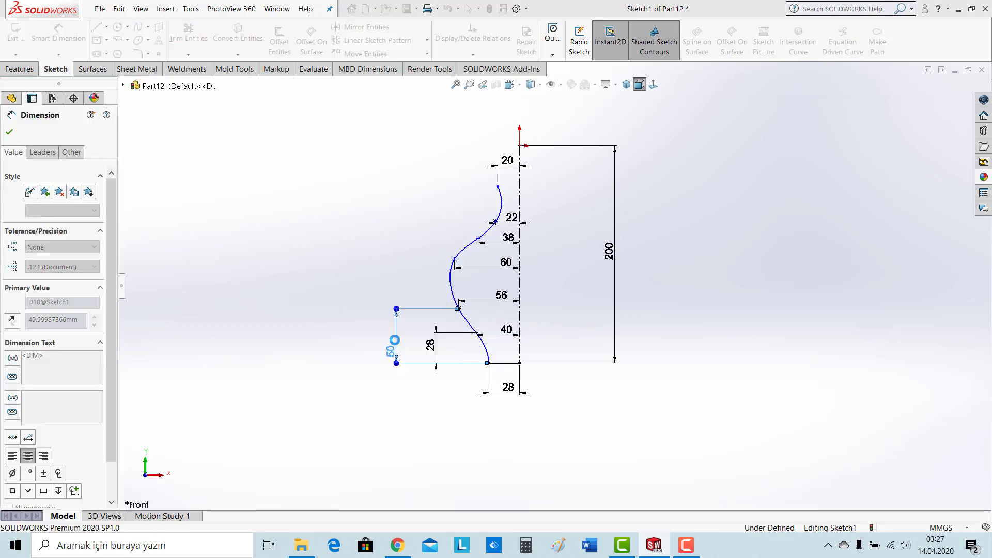
Step: Add vertical heights of 92 and 110 mm for the next spline points
{"action": "left_click", "coordinate": [454, 260]}
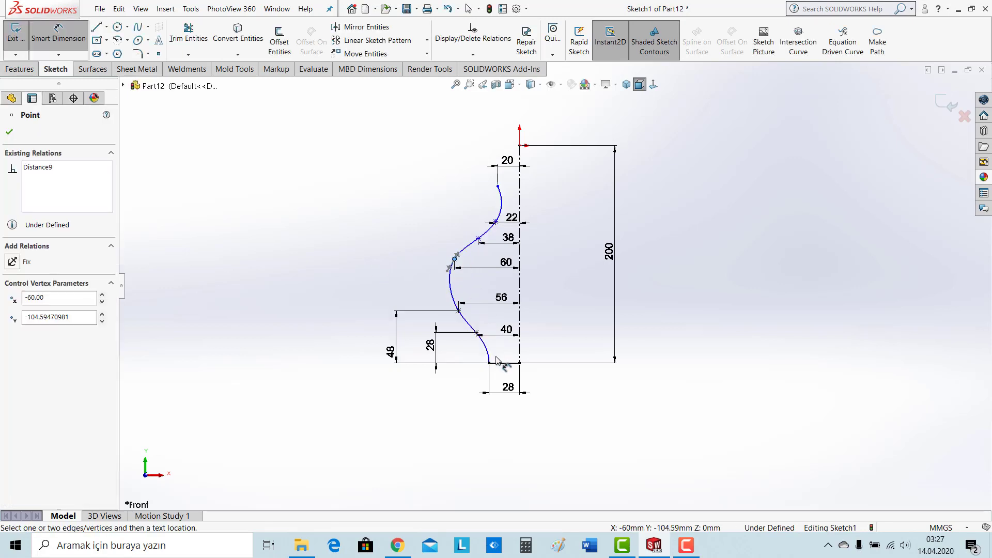
{"action": "left_click", "coordinate": [489, 363]}
{"action": "left_click", "coordinate": [372, 337]}
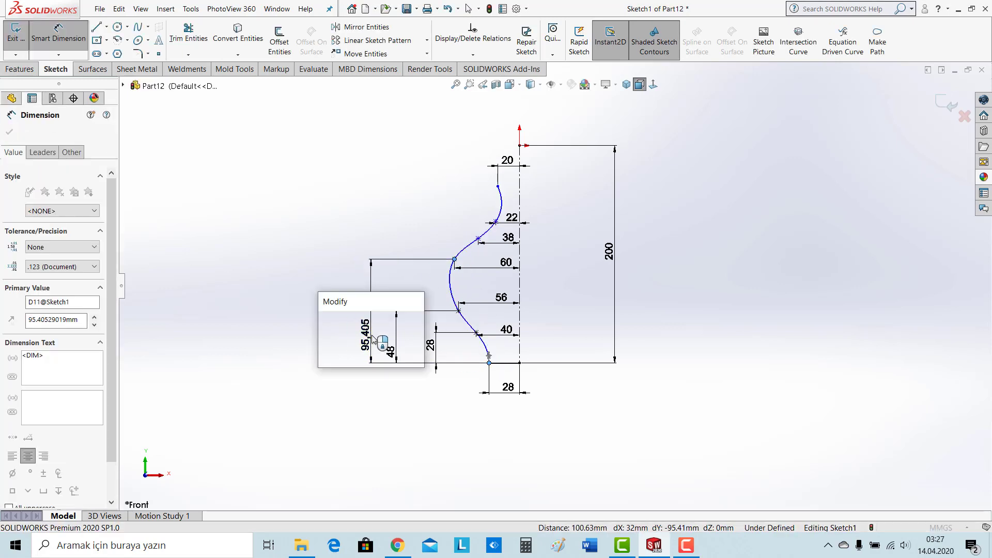
{"action": "type", "text": "92"}
{"action": "key", "text": "Return"}
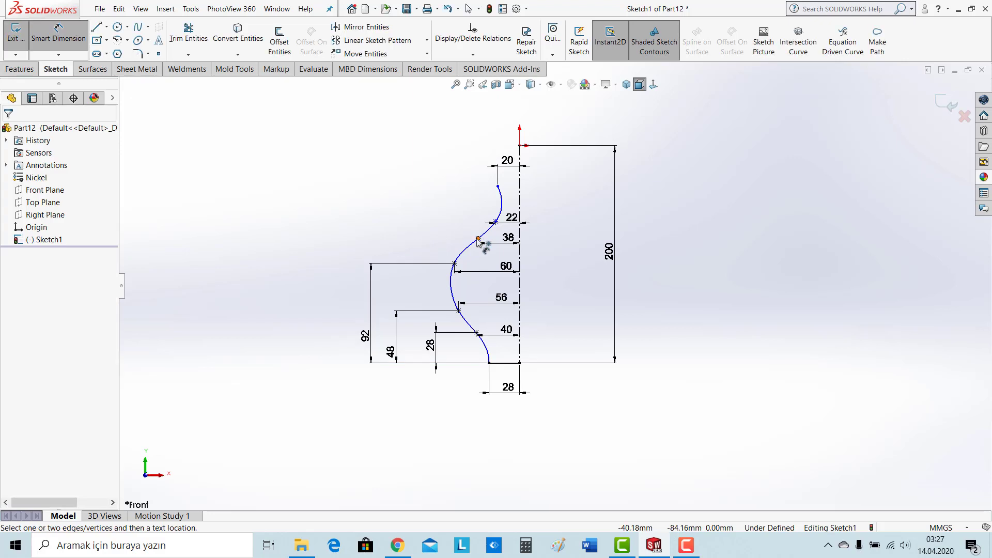
{"action": "left_click", "coordinate": [478, 238]}
{"action": "left_click", "coordinate": [489, 363]}
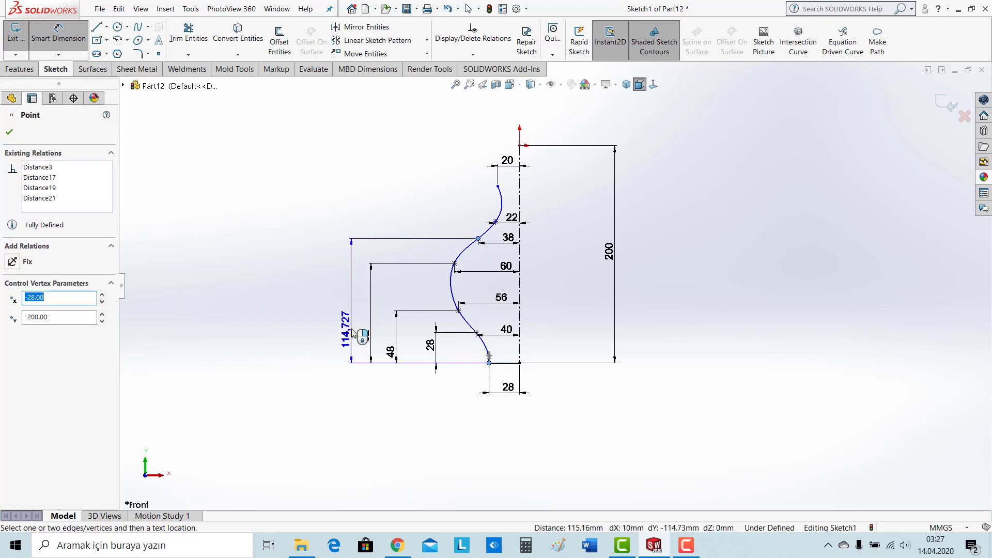
{"action": "left_click", "coordinate": [353, 335]}
{"action": "type", "text": "110"}
{"action": "key", "text": "Return"}
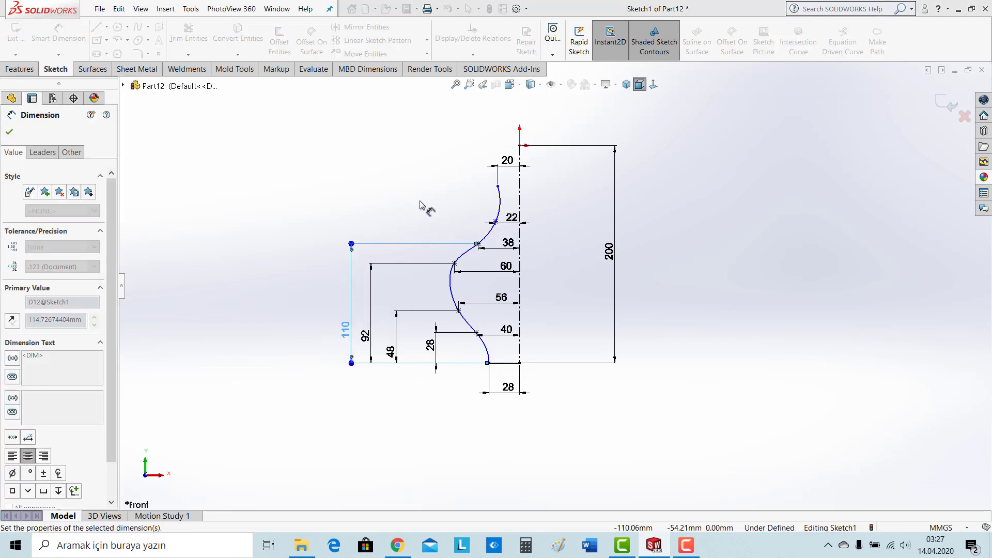
Step: Add heights of 128 mm and an overall 156 mm to the top endpoint
{"action": "left_click", "coordinate": [496, 222]}
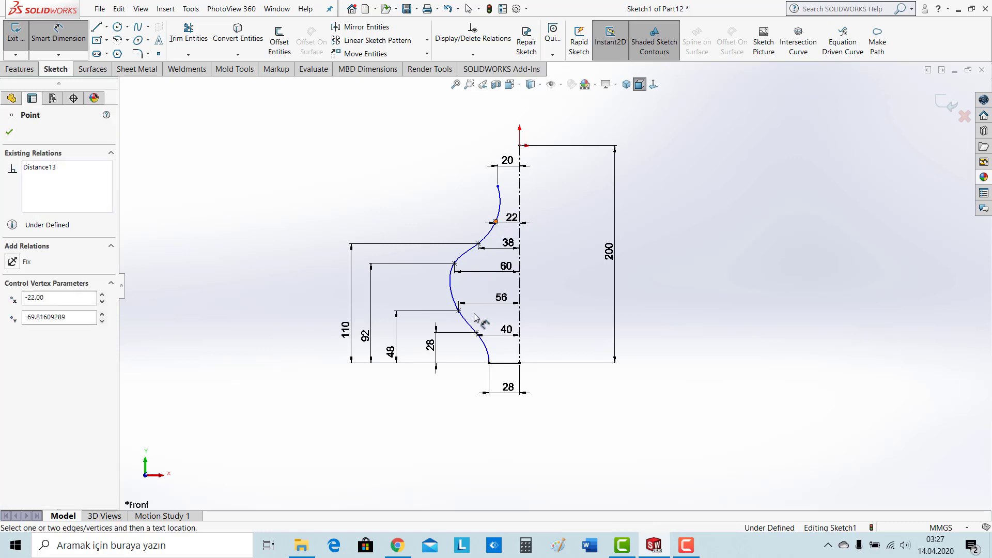
{"action": "left_click", "coordinate": [489, 363]}
{"action": "left_click", "coordinate": [332, 306]}
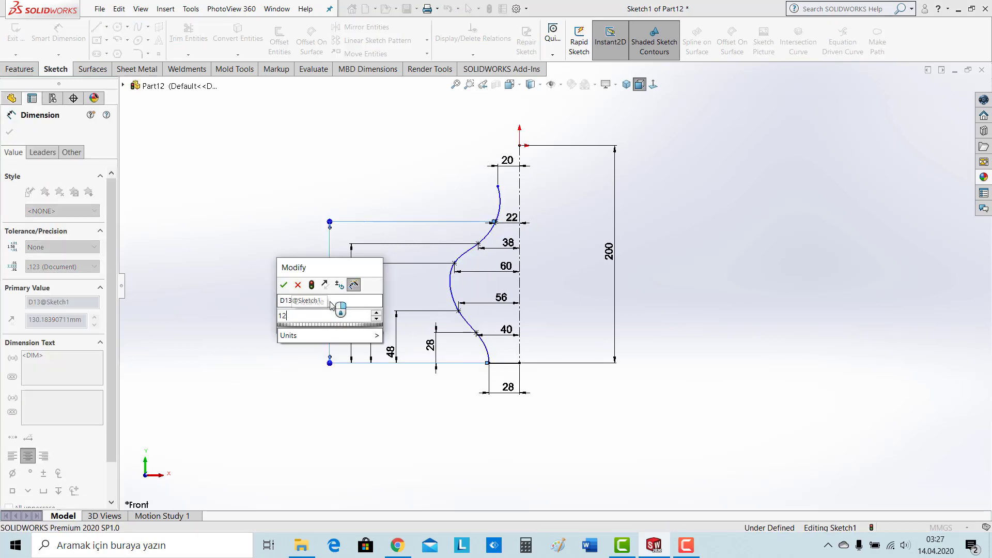
{"action": "type", "text": "128"}
{"action": "key", "text": "Return"}
{"action": "left_click", "coordinate": [499, 187]}
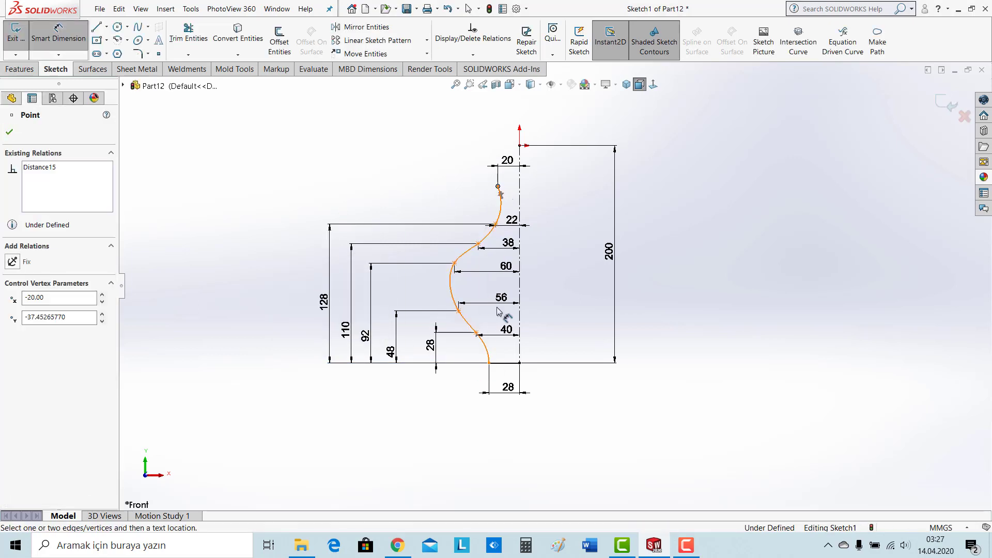
{"action": "left_click", "coordinate": [459, 362]}
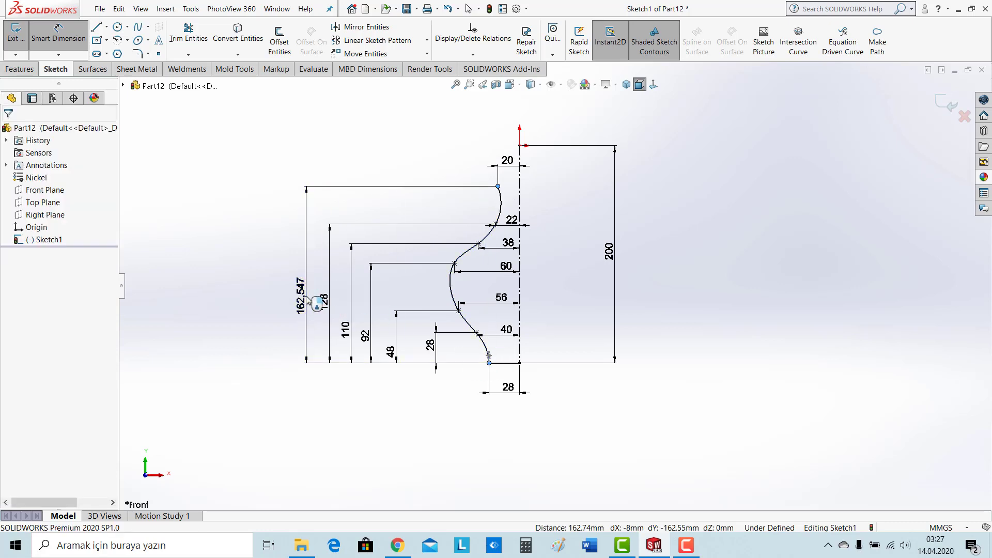
{"action": "left_click", "coordinate": [308, 300]}
{"action": "type", "text": "156"}
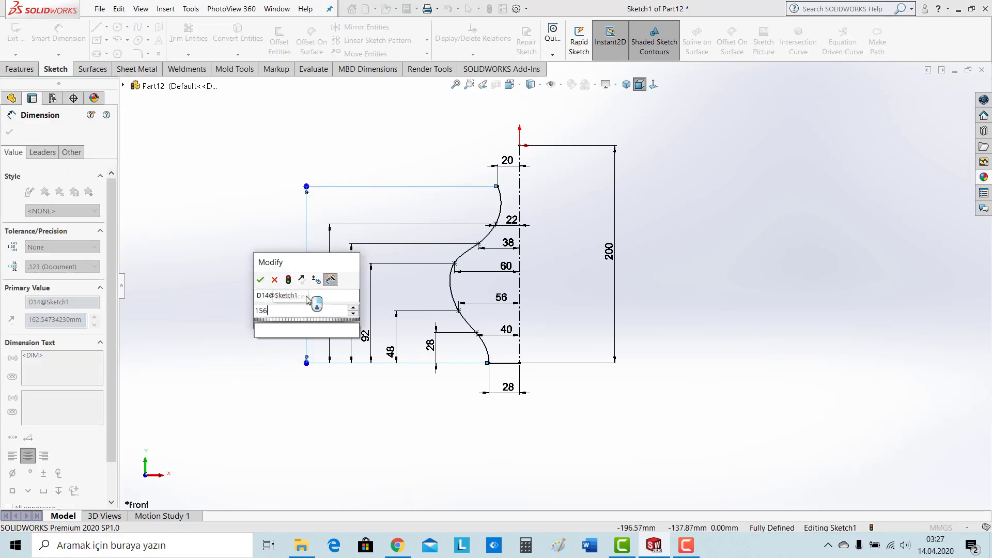
{"action": "key", "text": "Return"}
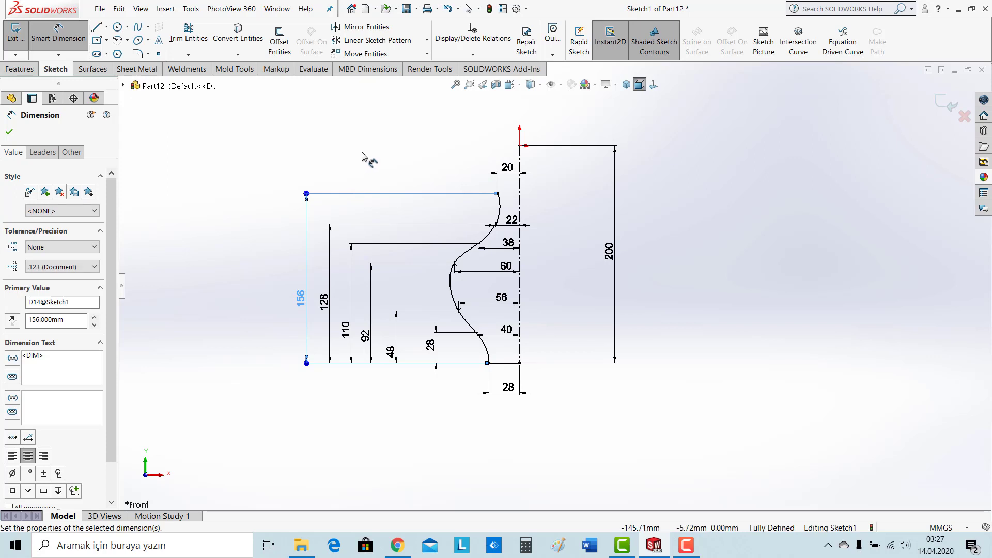
{"action": "key", "text": "Escape"}
Step: Close the profile with a horizontal line from the spline top to the centerline
{"action": "left_click", "coordinate": [105, 31]}
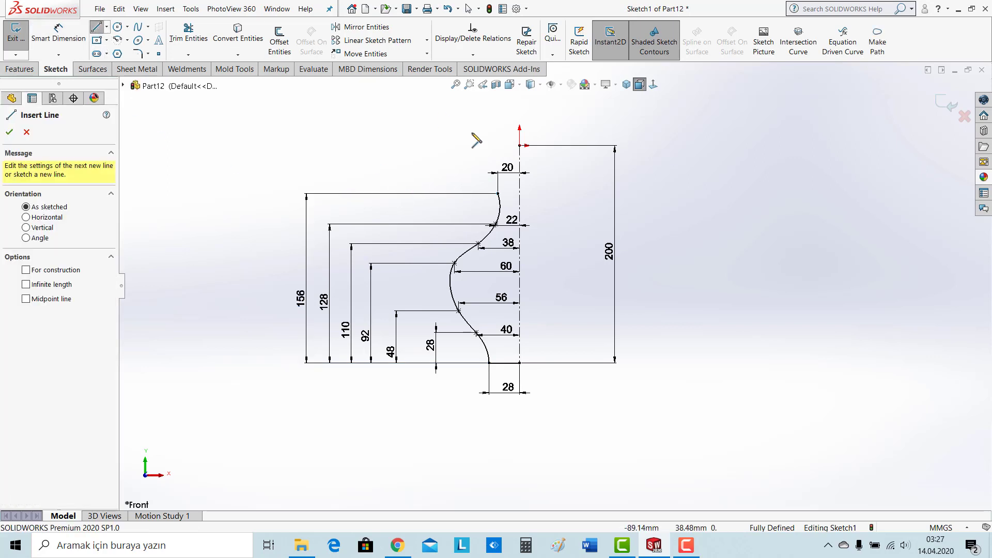
{"action": "left_click", "coordinate": [499, 194]}
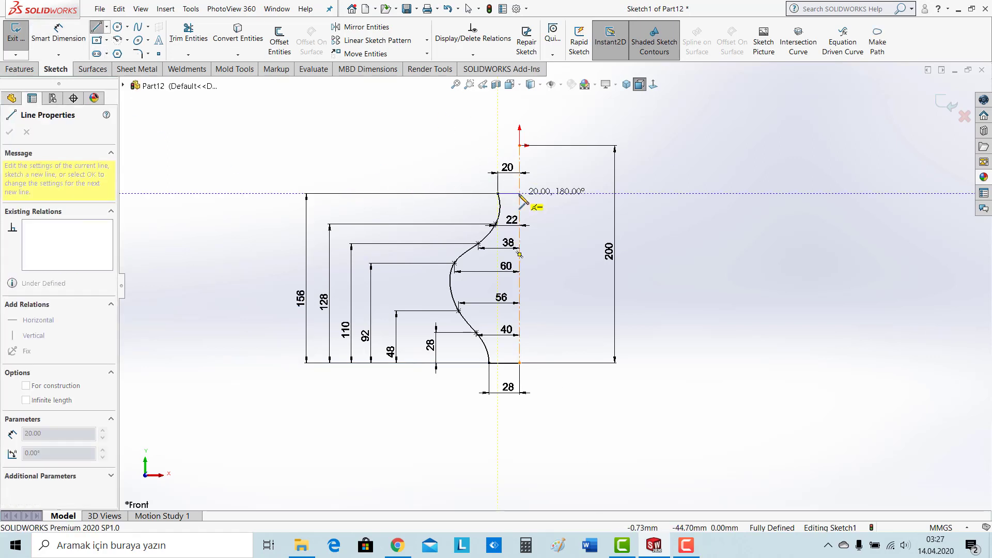
{"action": "left_click", "coordinate": [520, 193]}
{"action": "key", "text": "Escape"}
Step: Revolve the profile 360° about the centerline into a solid vase and pick Nickel material
{"action": "right_click", "coordinate": [680, 201]}
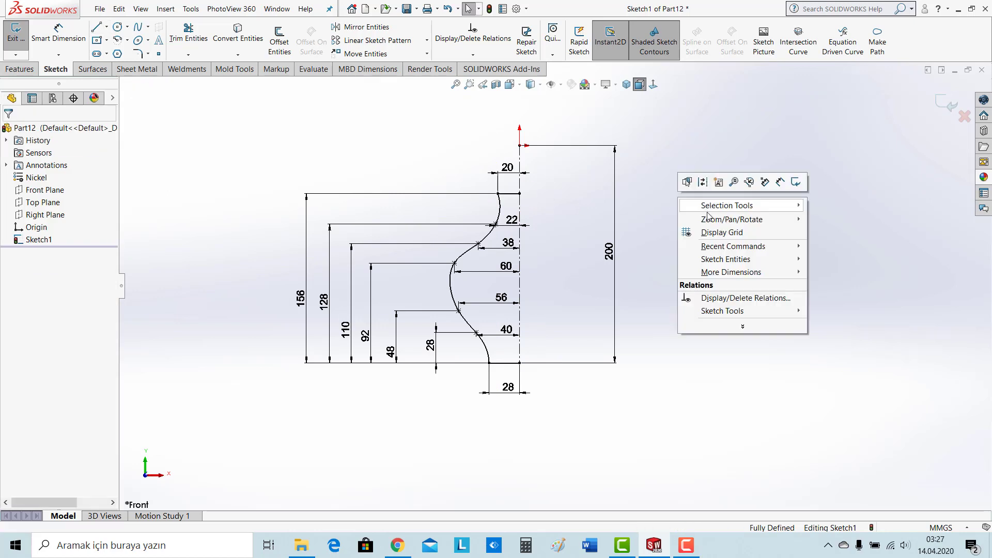
{"action": "left_click", "coordinate": [219, 148]}
{"action": "left_click", "coordinate": [29, 73]}
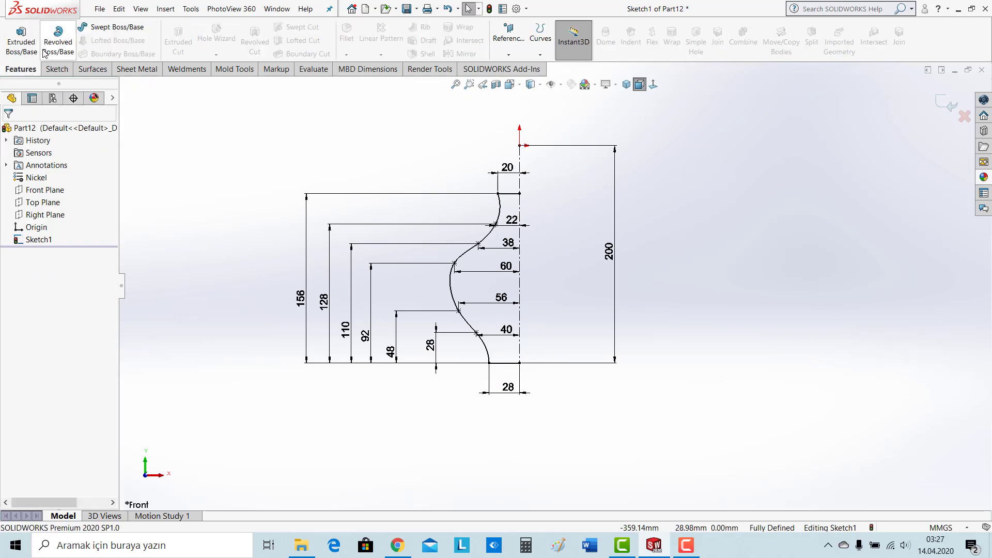
{"action": "left_click", "coordinate": [61, 41]}
{"action": "left_click", "coordinate": [526, 278]}
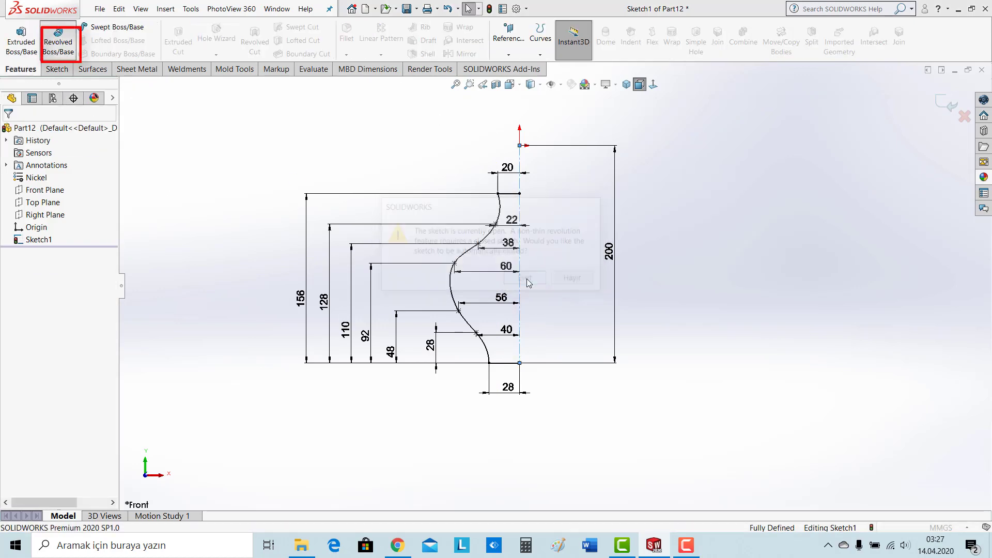
{"action": "left_click", "coordinate": [9, 134]}
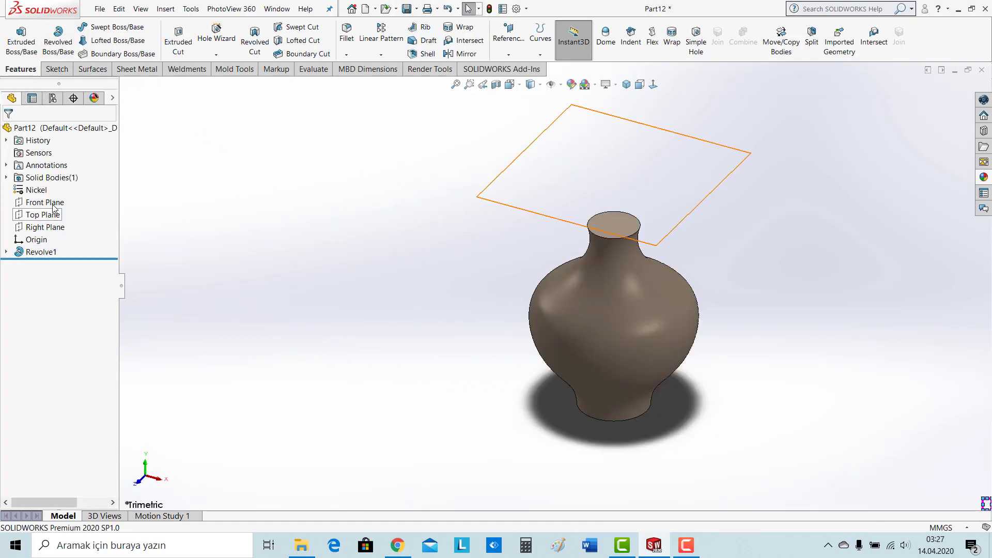
{"action": "right_click", "coordinate": [37, 190]}
Step: Apply Nickel to the vase and start a sketch on the Front Plane
{"action": "left_click", "coordinate": [67, 353]}
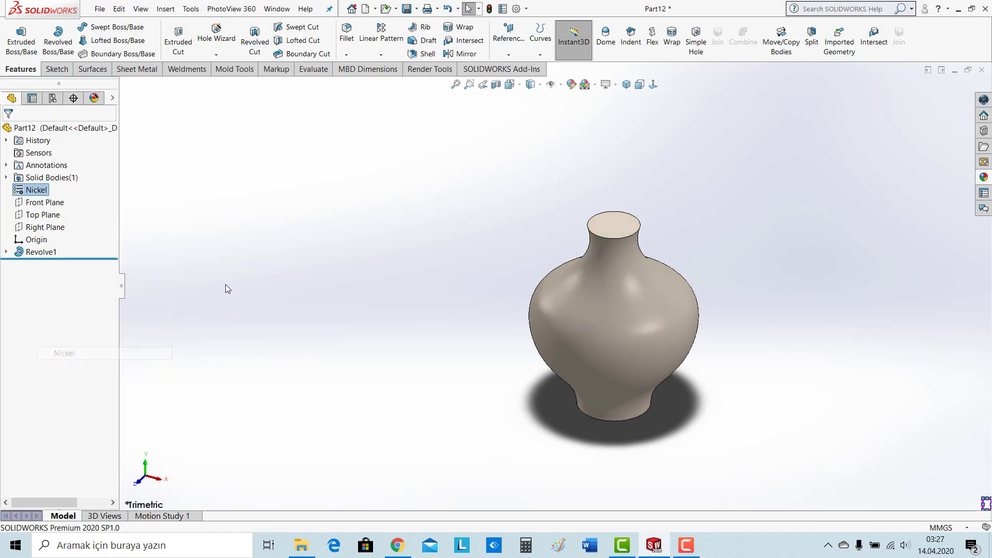
{"action": "left_click", "coordinate": [50, 205]}
{"action": "left_click", "coordinate": [78, 183]}
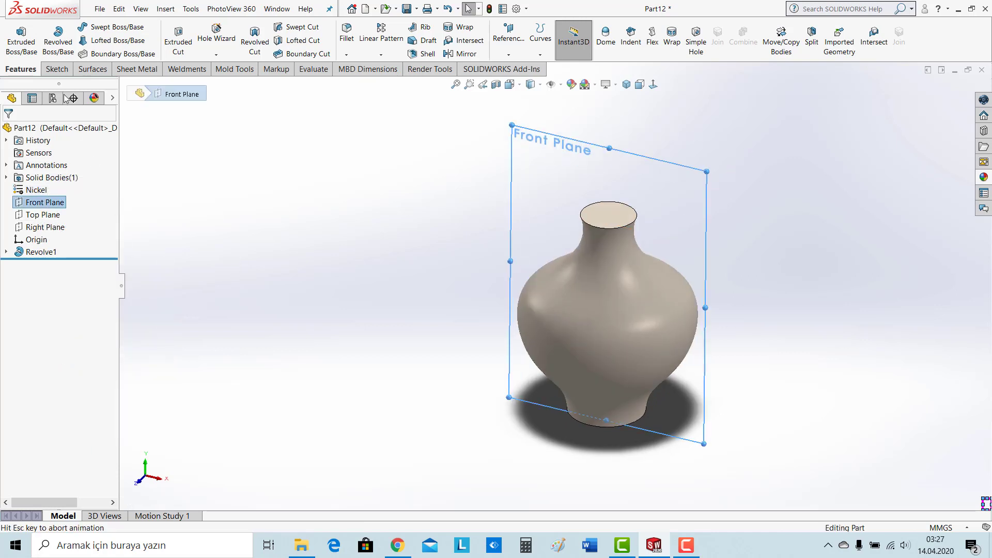
Step: Convert the vase's silhouette edge into the sketch, excluding Face<1>
{"action": "left_click", "coordinate": [17, 34]}
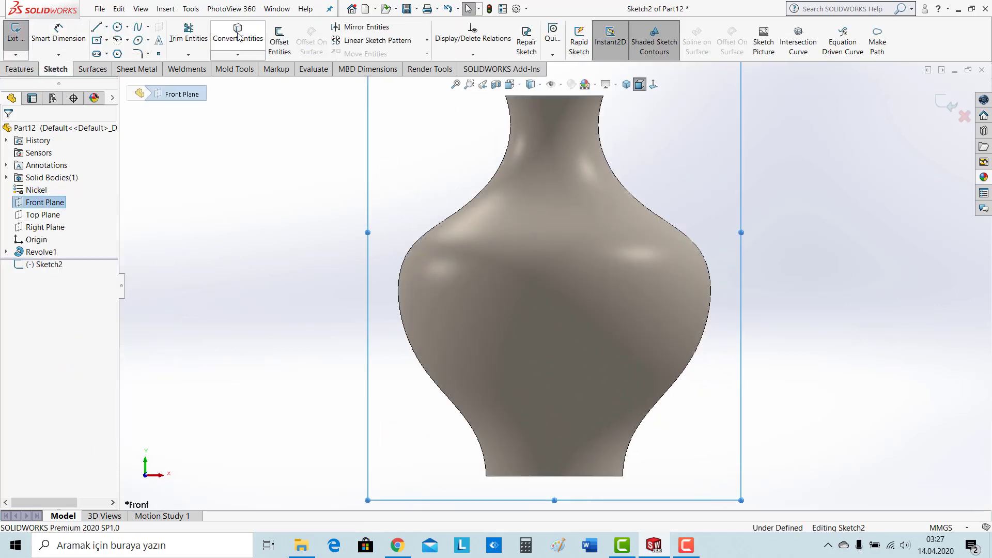
{"action": "left_click", "coordinate": [238, 35]}
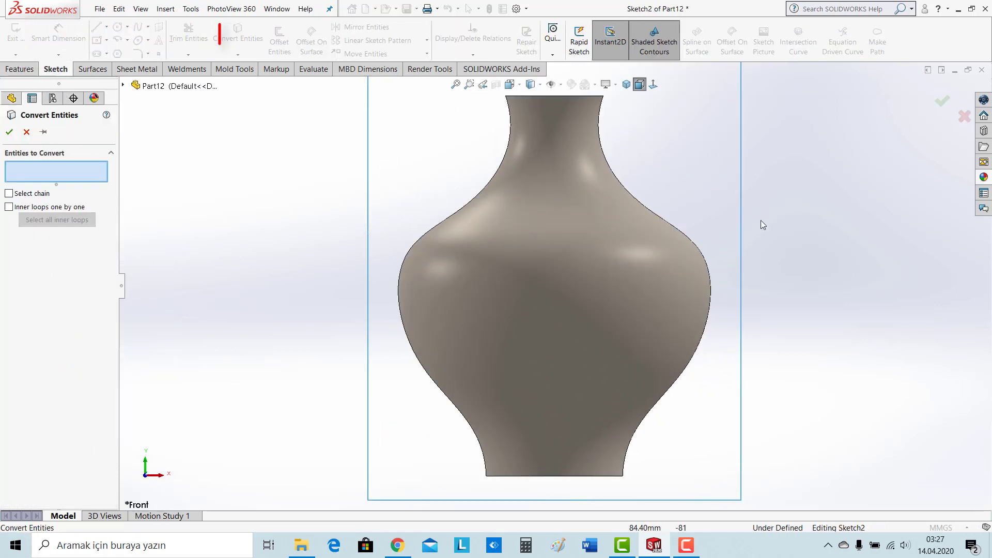
{"action": "left_click", "coordinate": [708, 311]}
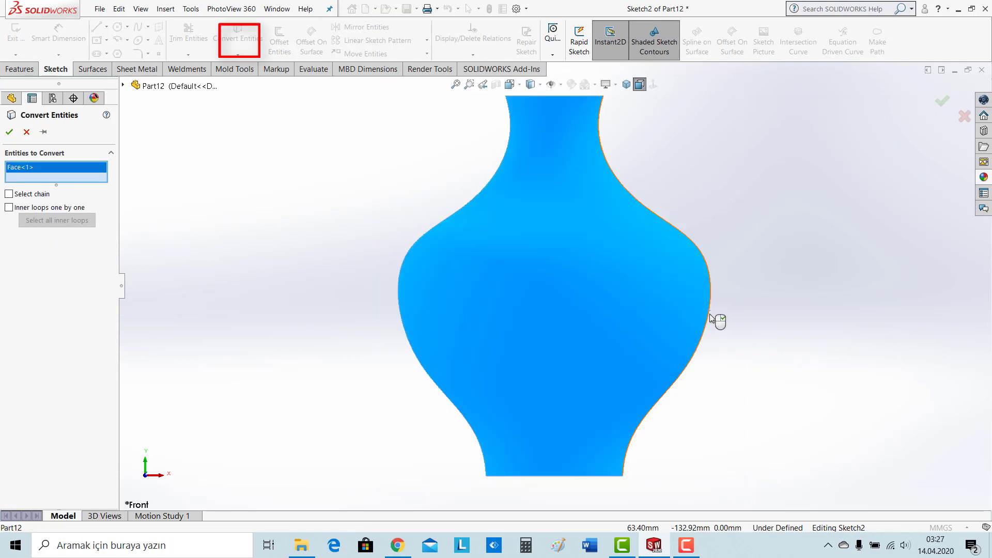
{"action": "left_click", "coordinate": [709, 311]}
{"action": "left_click", "coordinate": [29, 167]}
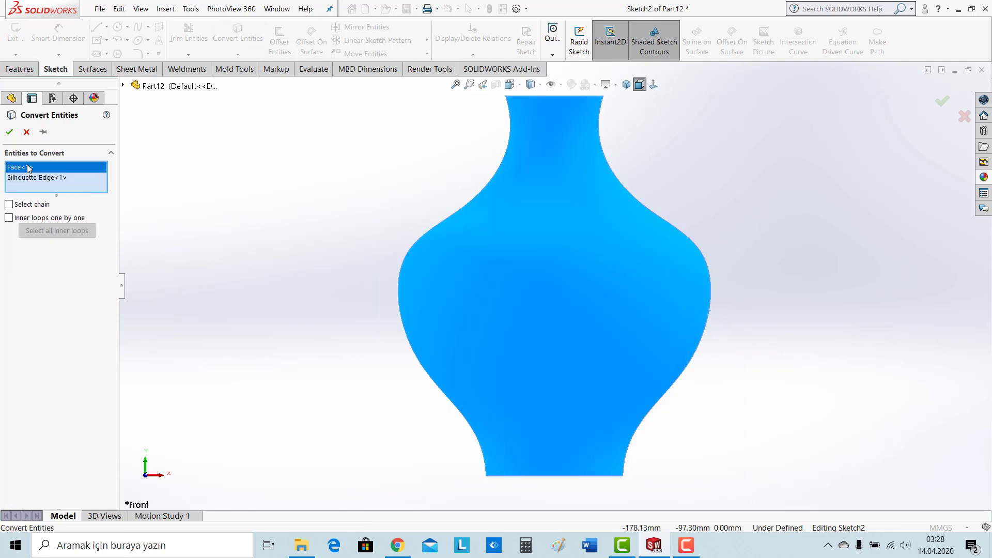
{"action": "key", "text": "Delete"}
{"action": "left_click", "coordinate": [10, 132]}
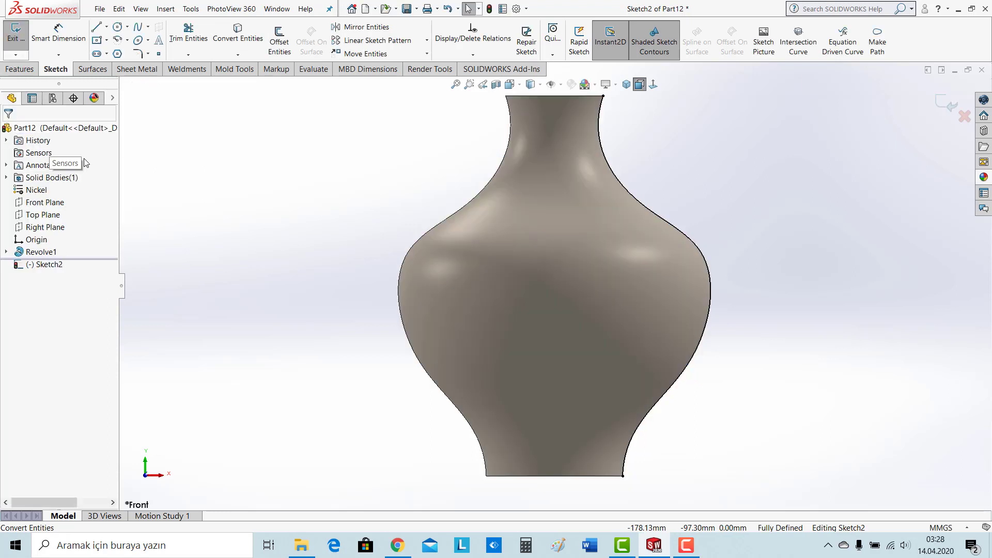
{"action": "key", "text": "f"}
{"action": "scroll", "coordinate": [640, 331], "scroll_direction": "down", "scroll_amount": 3}
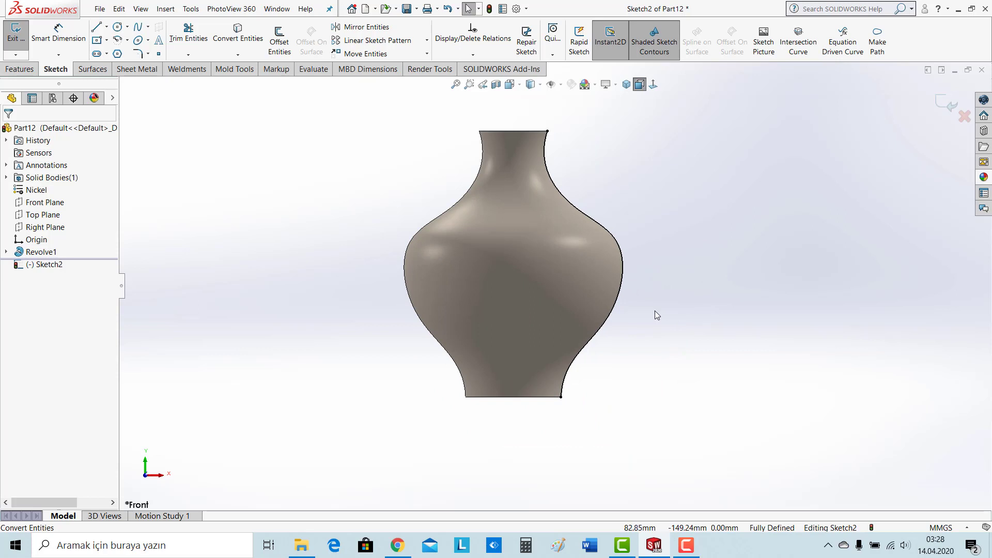
Step: Draw horizontal cutting lines across the vase near the base and at the shoulder
{"action": "left_click", "coordinate": [96, 27]}
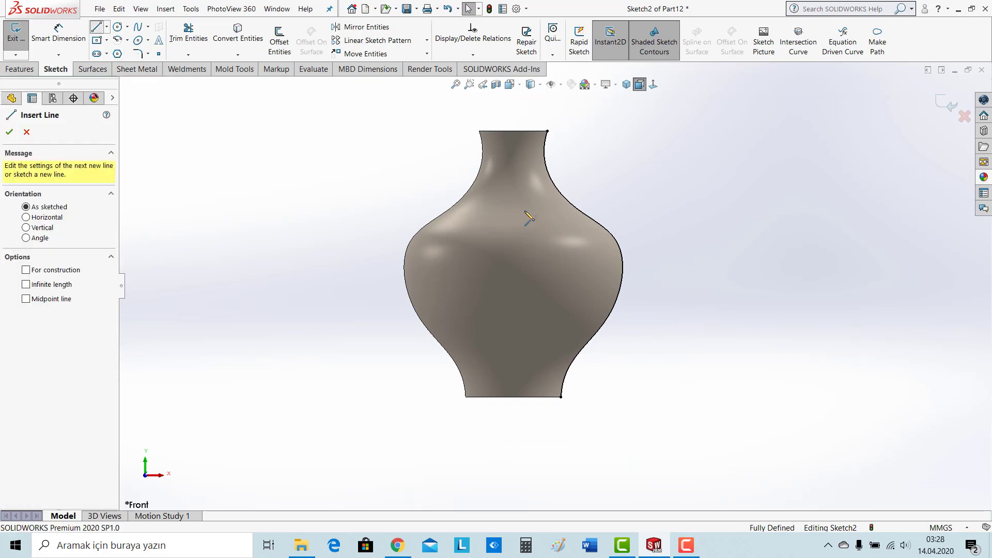
{"action": "left_click", "coordinate": [445, 368]}
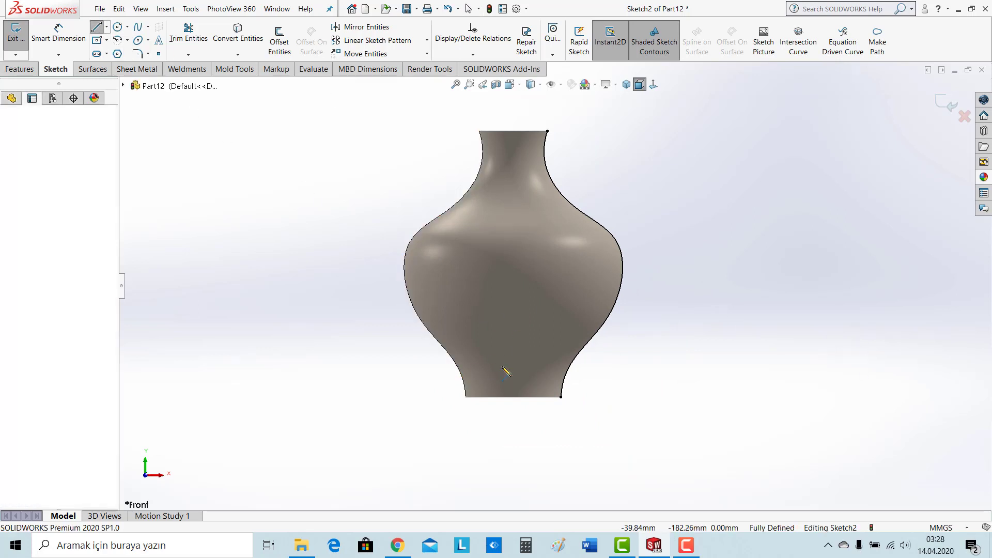
{"action": "left_click", "coordinate": [611, 368]}
{"action": "key", "text": "Escape"}
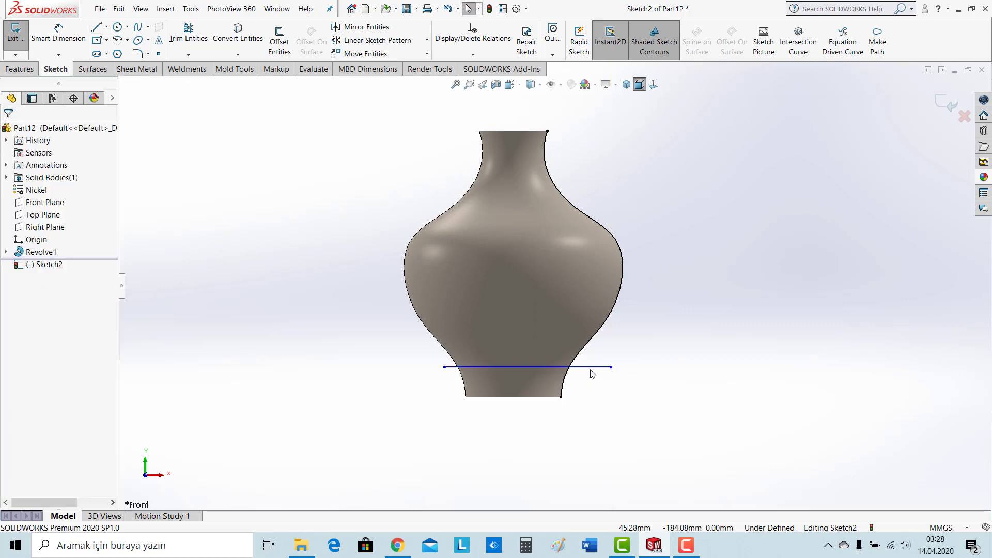
{"action": "left_click", "coordinate": [166, 254]}
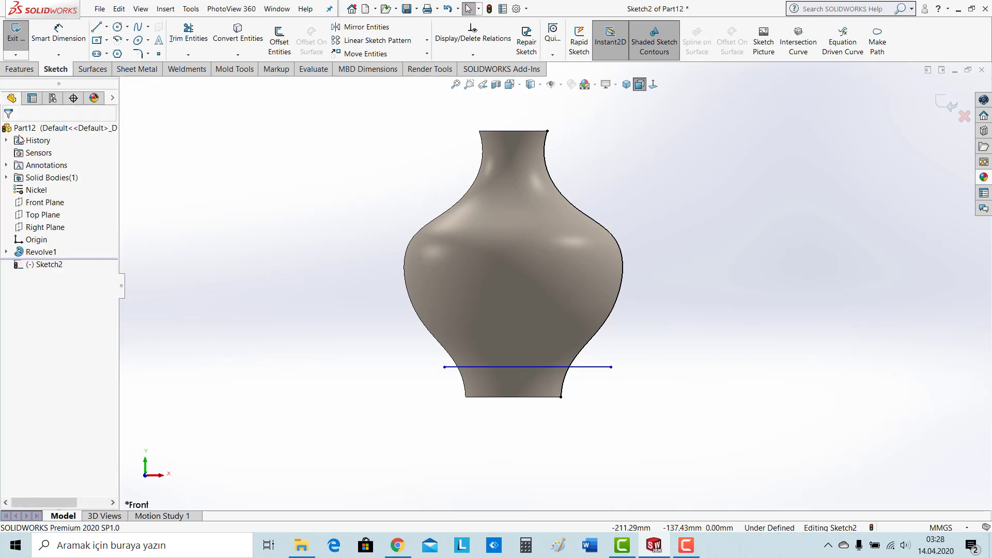
{"action": "left_click", "coordinate": [428, 209]}
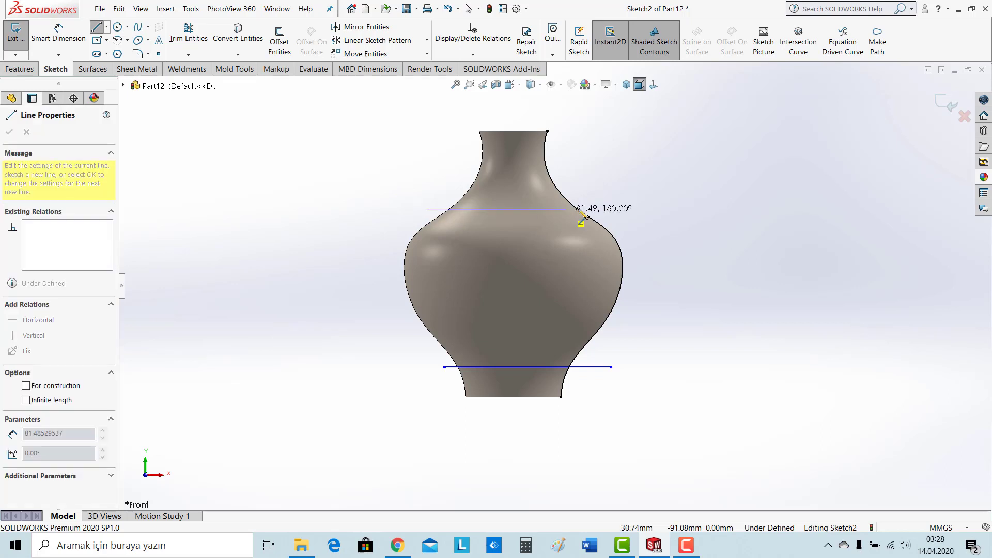
{"action": "left_click", "coordinate": [608, 209]}
{"action": "key", "text": "Escape"}
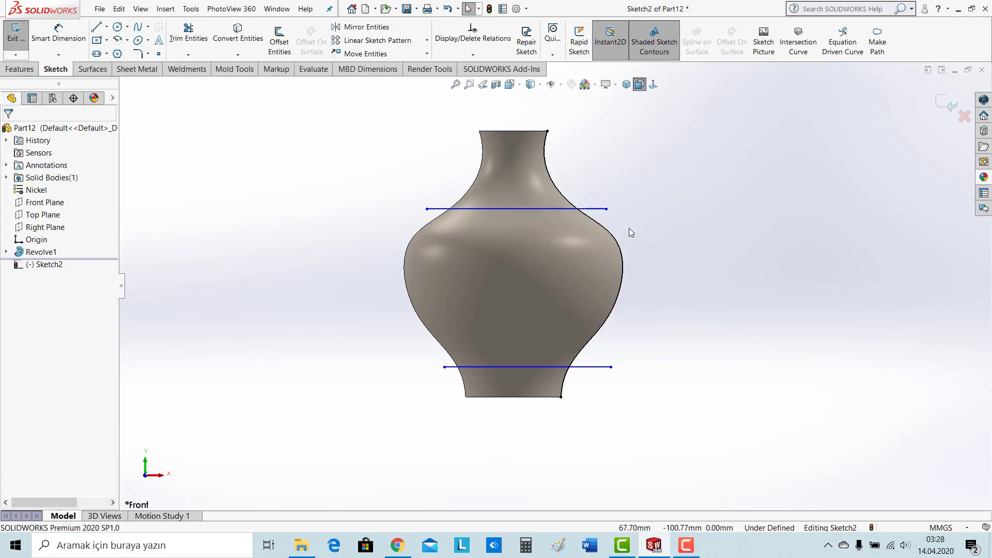
{"action": "scroll", "coordinate": [629, 227], "scroll_direction": "down", "scroll_amount": 3}
{"action": "scroll", "coordinate": [637, 228], "scroll_direction": "up", "scroll_amount": 2}
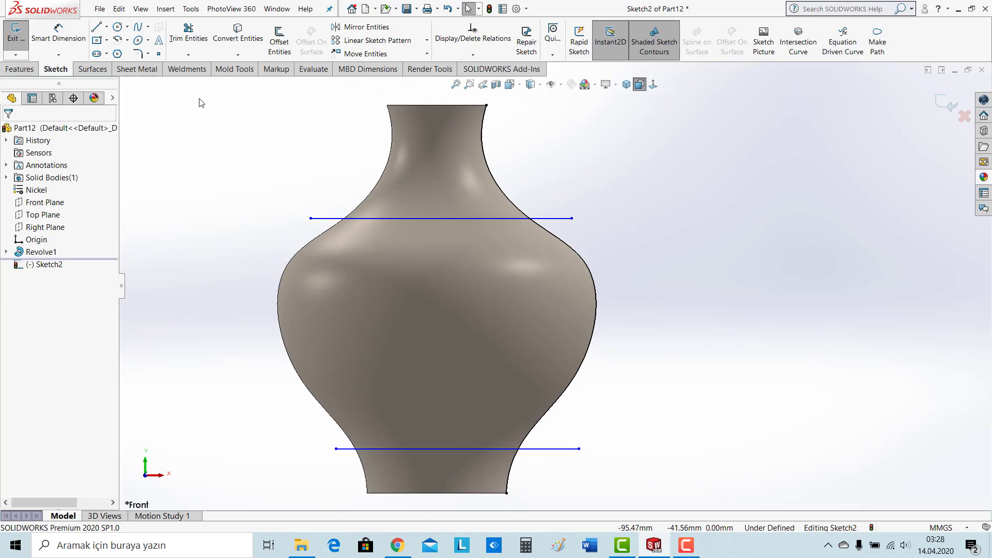
Step: Trim the outline to the right-hand curve and delete both horizontal lines
{"action": "left_click", "coordinate": [189, 34]}
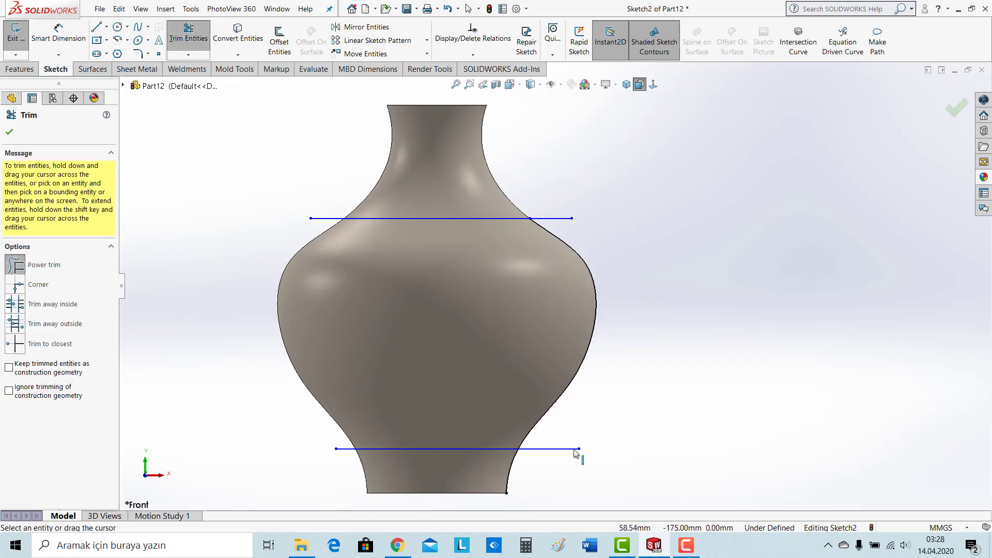
{"action": "key", "text": "Escape"}
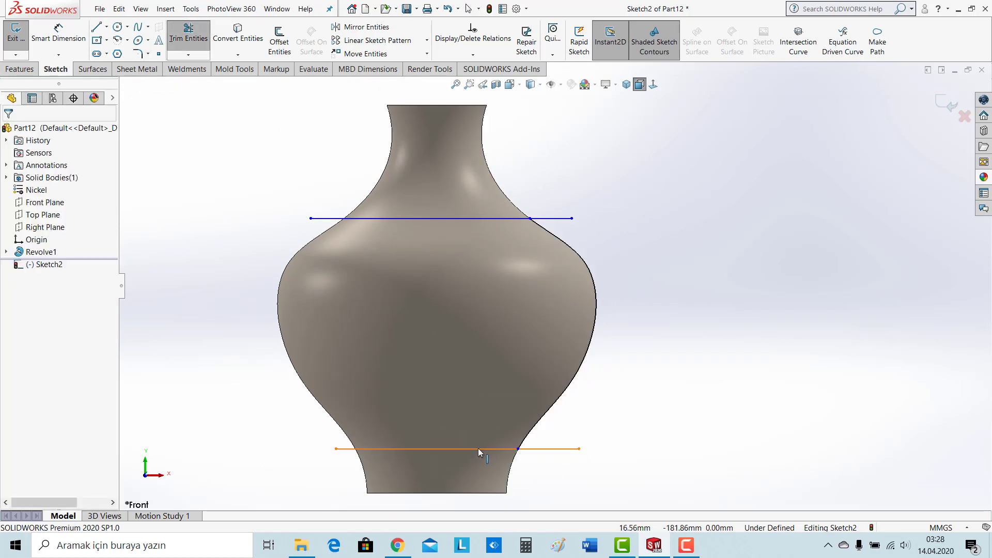
{"action": "left_click", "coordinate": [477, 449]}
{"action": "key", "text": "Delete"}
{"action": "left_click", "coordinate": [479, 219]}
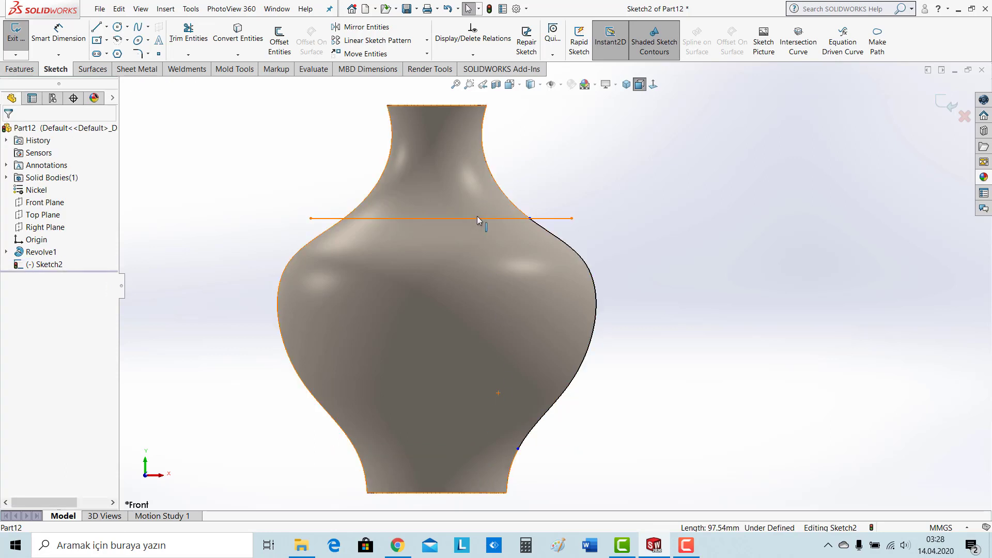
{"action": "key", "text": "Delete"}
{"action": "middle_click_drag", "start_coordinate": [601, 192], "coordinate": [576, 213]}
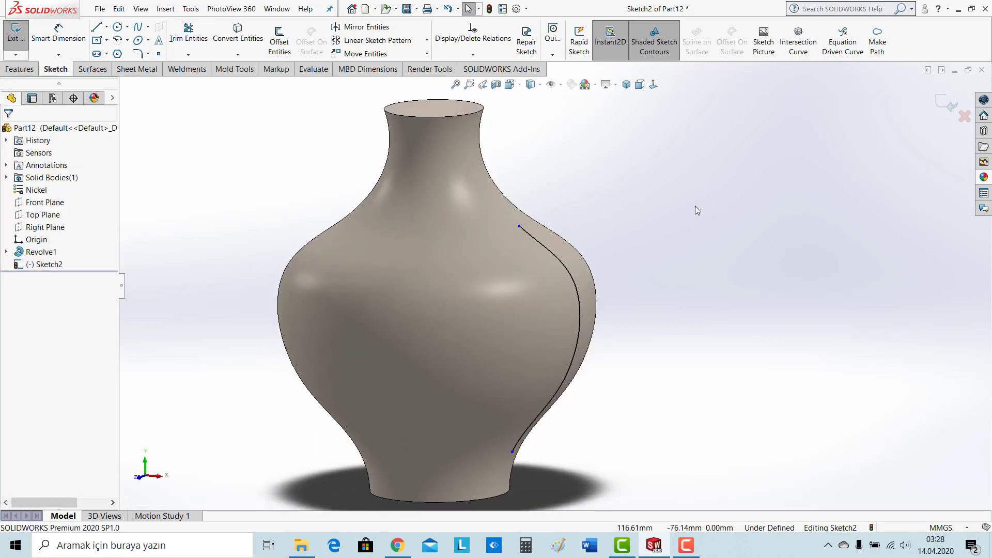
Step: Exit Sketch2 and orbit the vase to show its base
{"action": "left_click", "coordinate": [947, 103]}
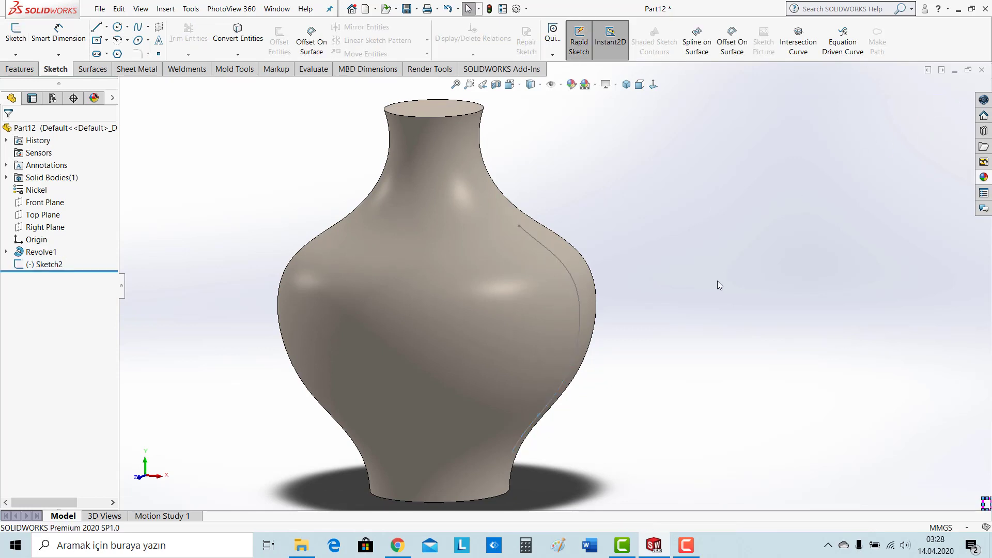
{"action": "mouse_move", "coordinate": [716, 284]}
{"action": "middle_mouse_down"}
{"action": "mouse_move", "coordinate": [706, 185]}
{"action": "mouse_move", "coordinate": [696, 184]}
{"action": "mouse_move", "coordinate": [696, 264]}
{"action": "mouse_move", "coordinate": [749, 206]}
{"action": "mouse_move", "coordinate": [783, 255]}
{"action": "mouse_move", "coordinate": [684, 219]}
{"action": "mouse_move", "coordinate": [631, 219]}
{"action": "mouse_move", "coordinate": [519, 181]}
{"action": "mouse_move", "coordinate": [691, 177]}
{"action": "mouse_move", "coordinate": [722, 213]}
{"action": "mouse_move", "coordinate": [706, 193]}
{"action": "middle_mouse_up"}
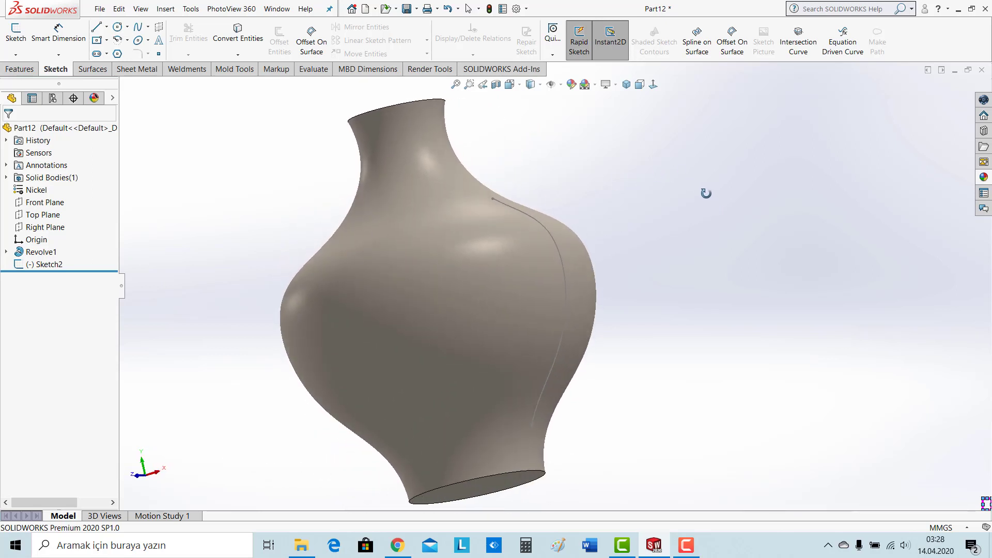
{"action": "middle_click_drag", "start_coordinate": [660, 320], "coordinate": [637, 255]}
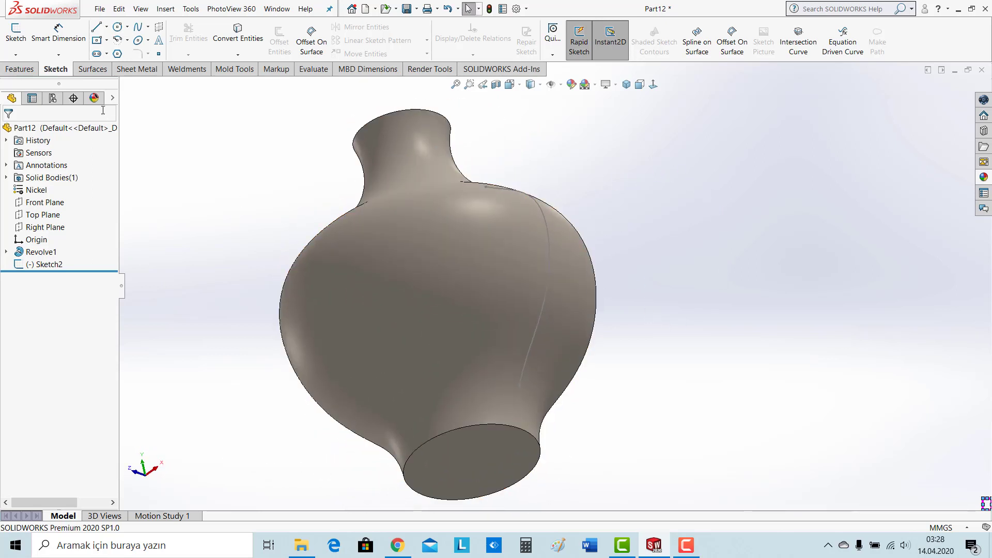
{"action": "left_click", "coordinate": [19, 69]}
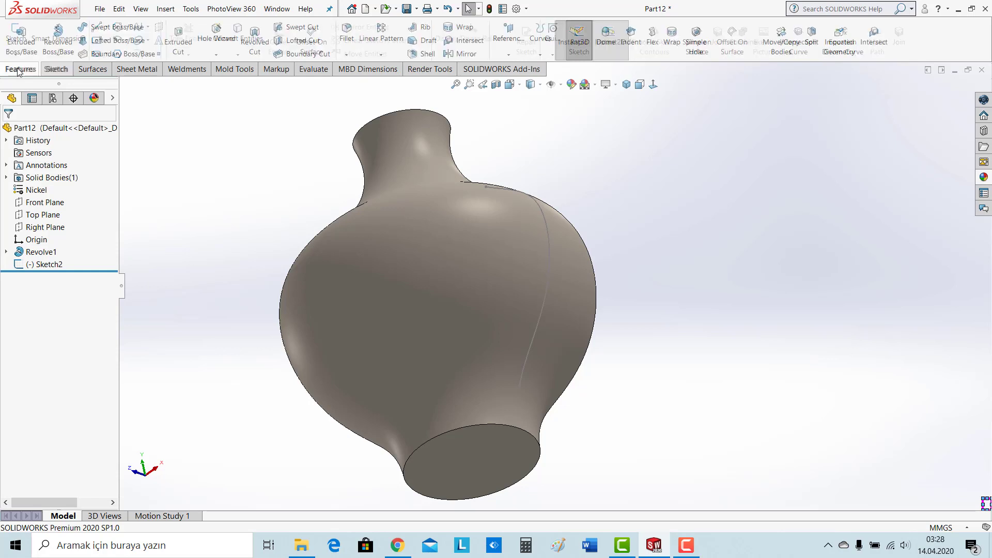
{"action": "left_click", "coordinate": [508, 54]}
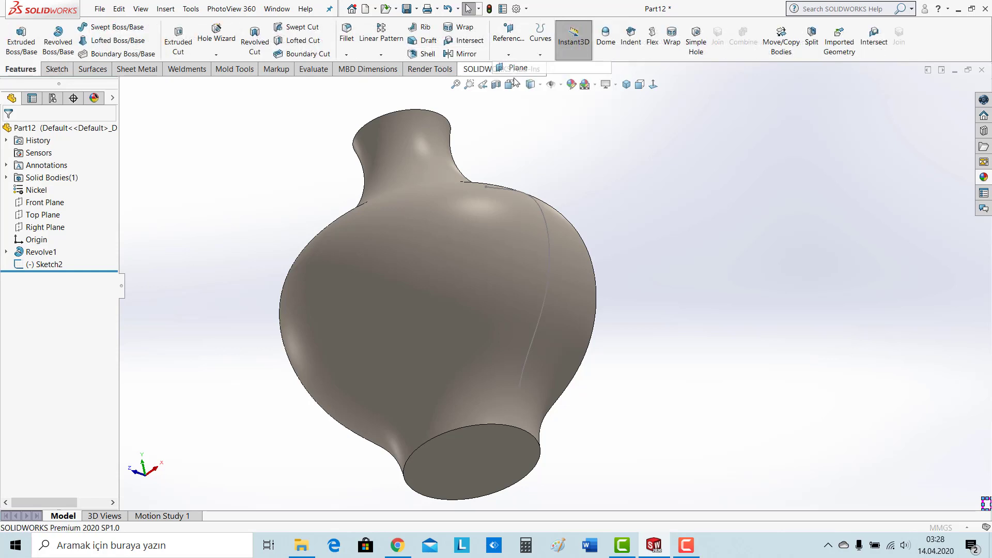
Step: Create Plane1 perpendicular to the Sketch2 curve at its lower endpoint
{"action": "left_click", "coordinate": [523, 380]}
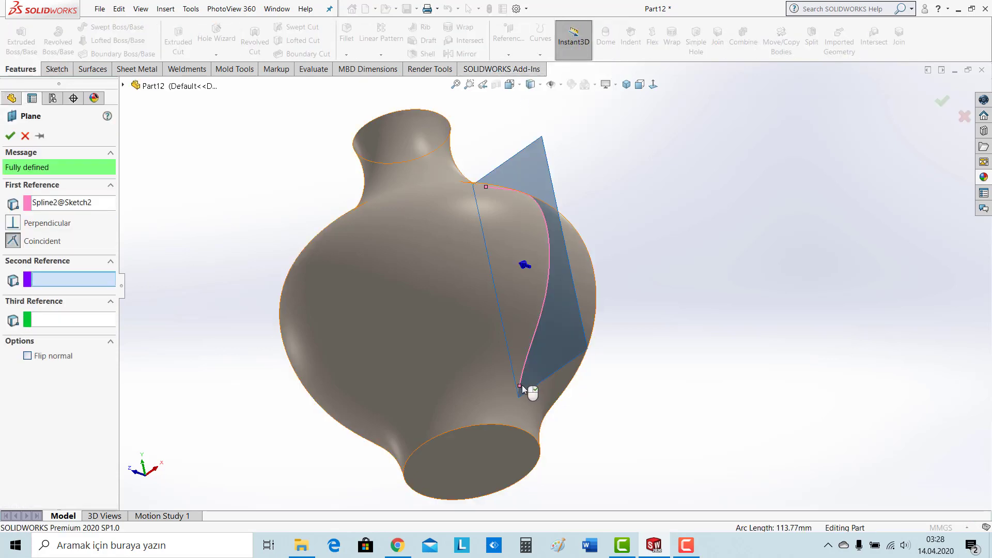
{"action": "left_click", "coordinate": [521, 387]}
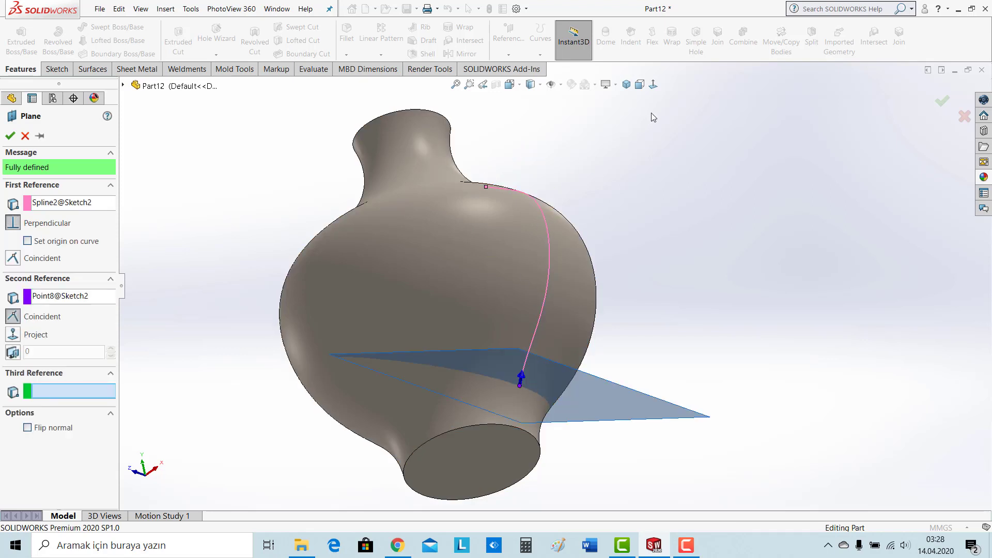
{"action": "left_click", "coordinate": [653, 85]}
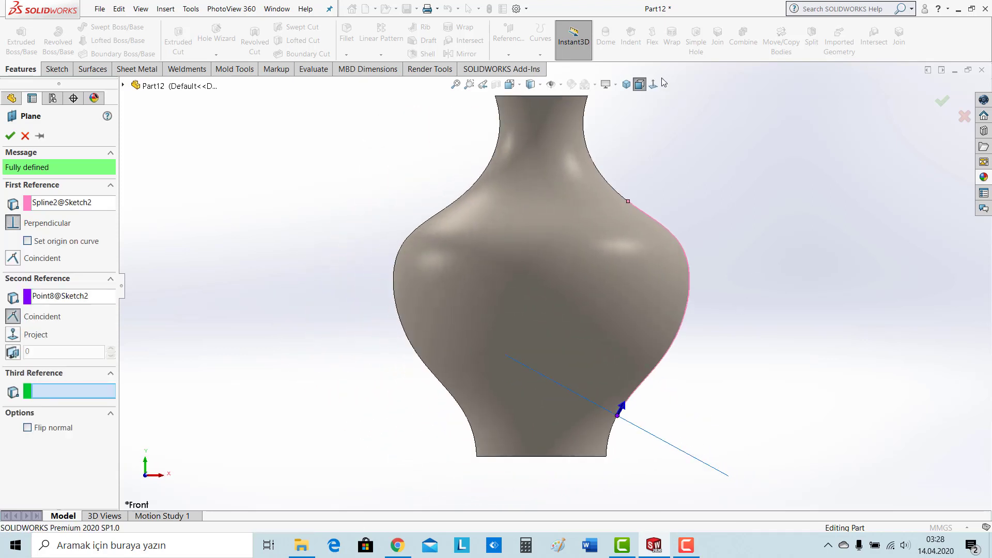
{"action": "left_click", "coordinate": [654, 85]}
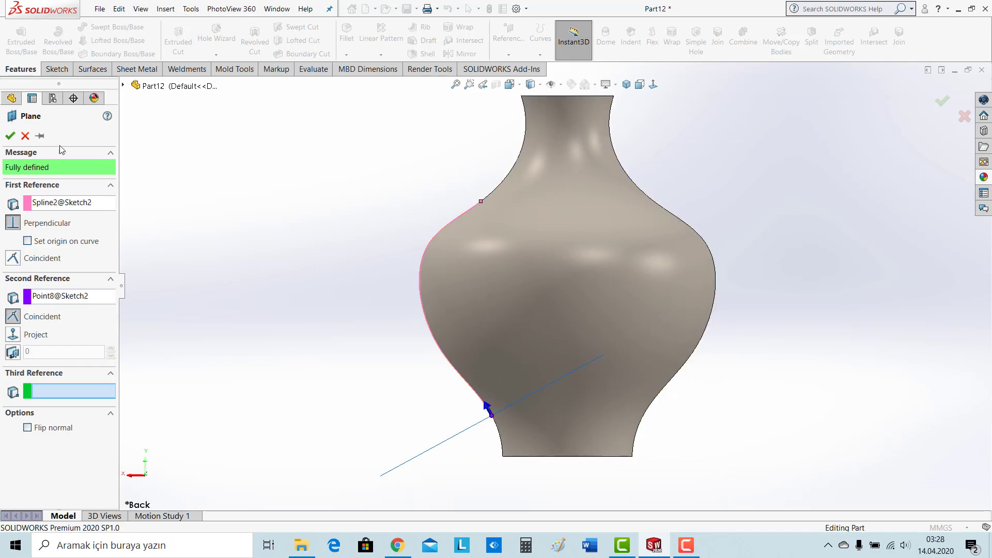
{"action": "left_click", "coordinate": [10, 136]}
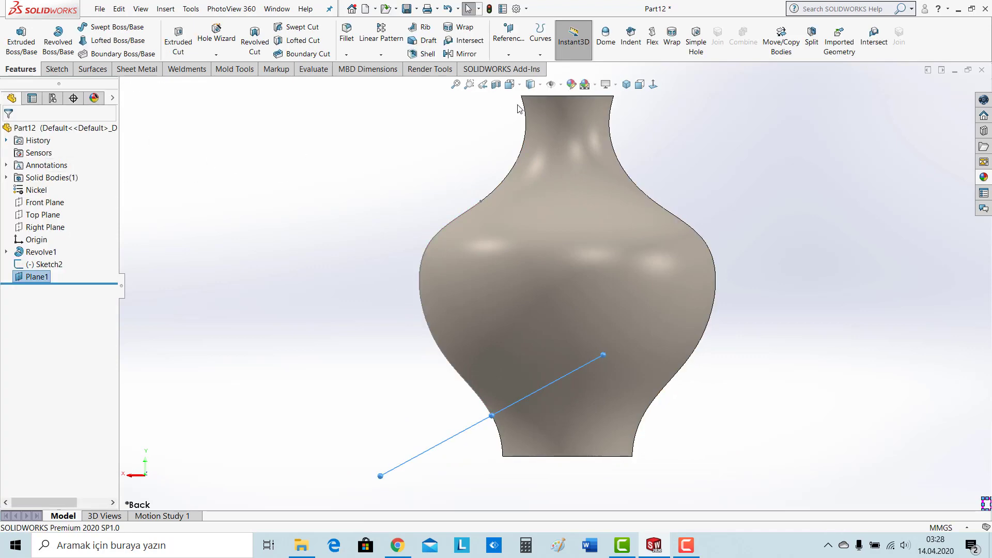
Step: Turn the view to look at Plane1 face-on
{"action": "left_click", "coordinate": [653, 84]}
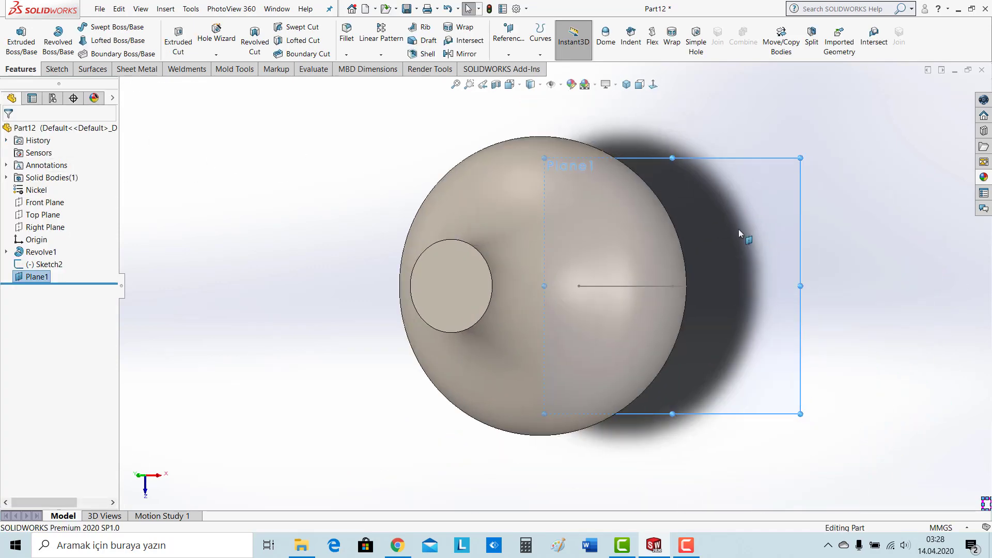
{"action": "scroll", "coordinate": [758, 248], "scroll_direction": "down", "scroll_amount": 3}
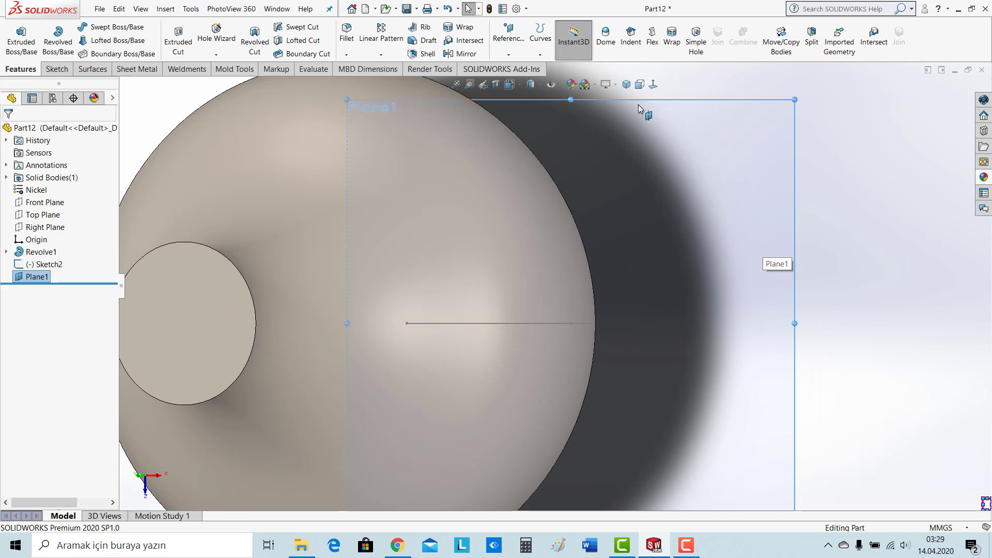
{"action": "left_click", "coordinate": [653, 84]}
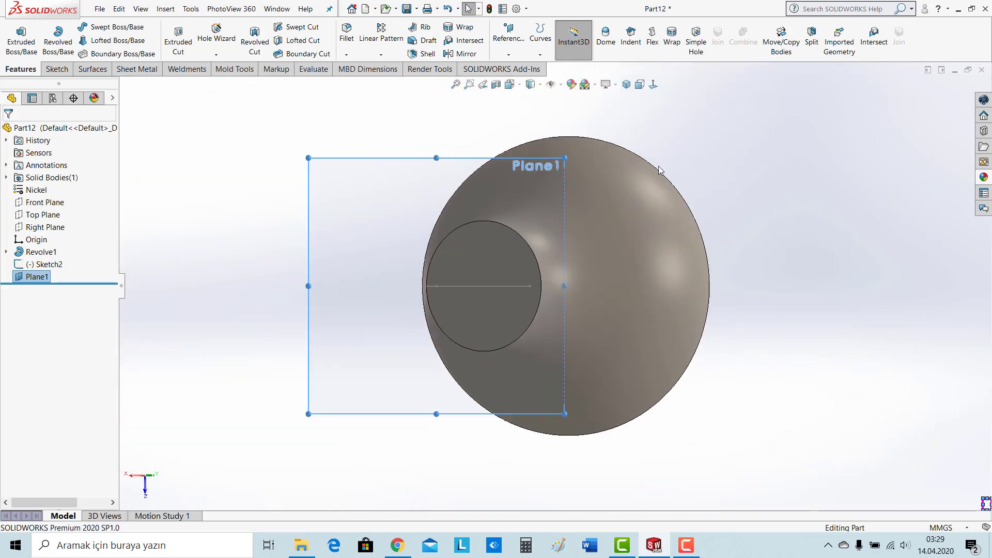
{"action": "scroll", "coordinate": [606, 211], "scroll_direction": "down", "scroll_amount": 2}
Step: On Plane1, draw a small ellipse profile centred on the curve's lower endpoint
{"action": "left_click", "coordinate": [56, 68]}
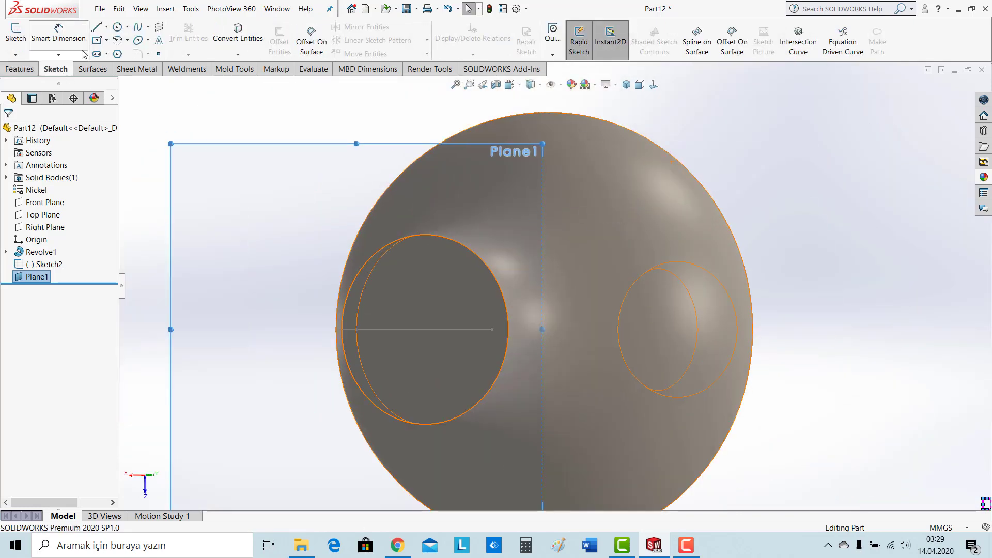
{"action": "left_click", "coordinate": [118, 26]}
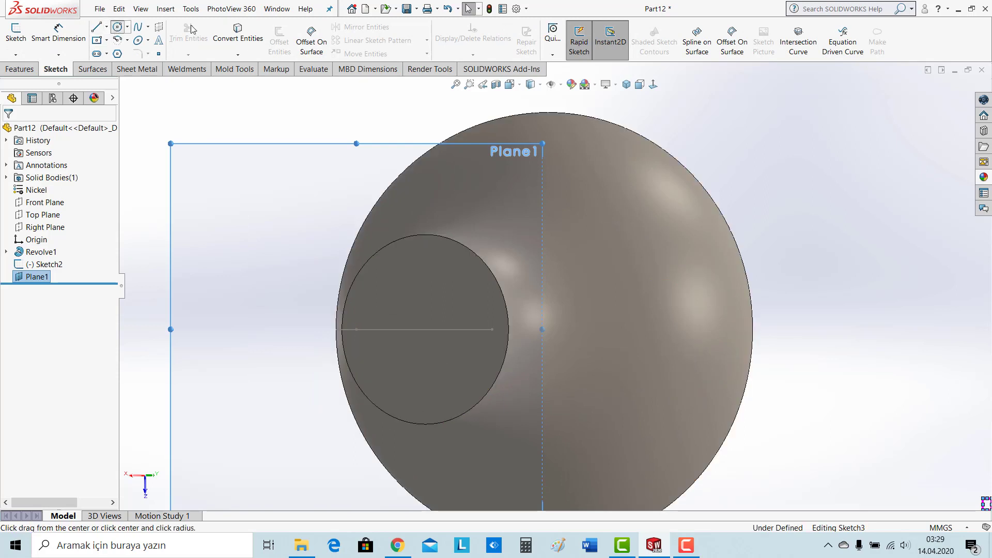
{"action": "left_click", "coordinate": [357, 330]}
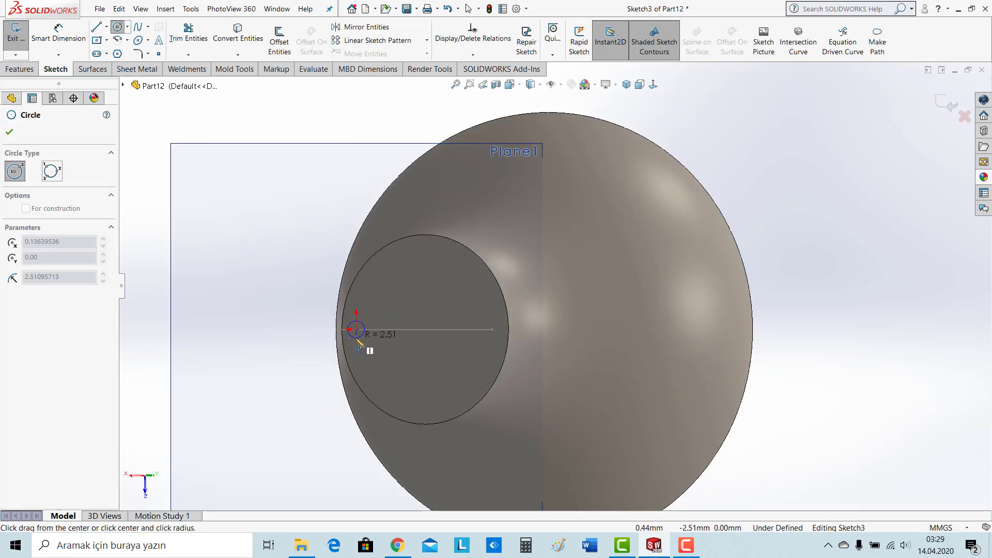
{"action": "left_click", "coordinate": [359, 347]}
{"action": "scroll", "coordinate": [372, 339], "scroll_direction": "down", "scroll_amount": 3}
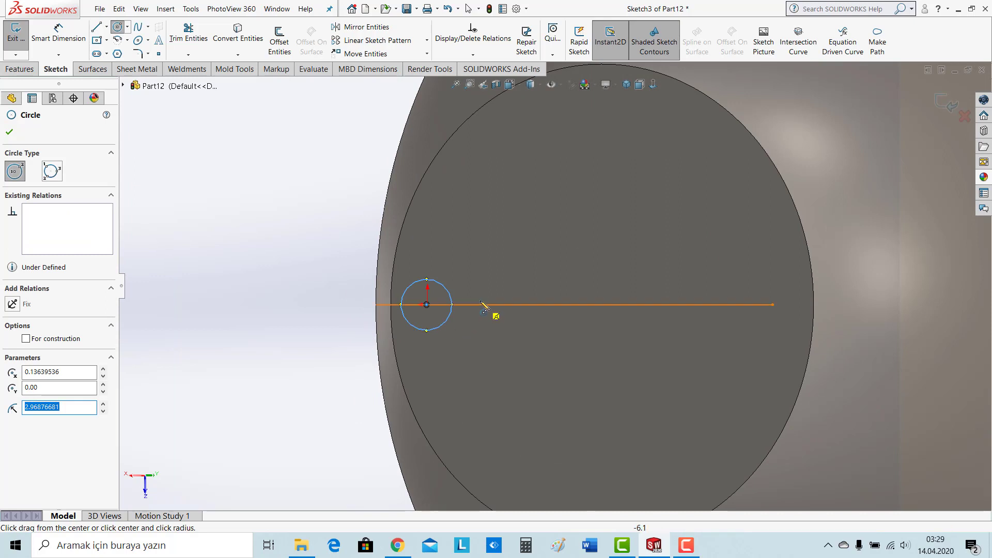
{"action": "key", "text": "ctrl+z"}
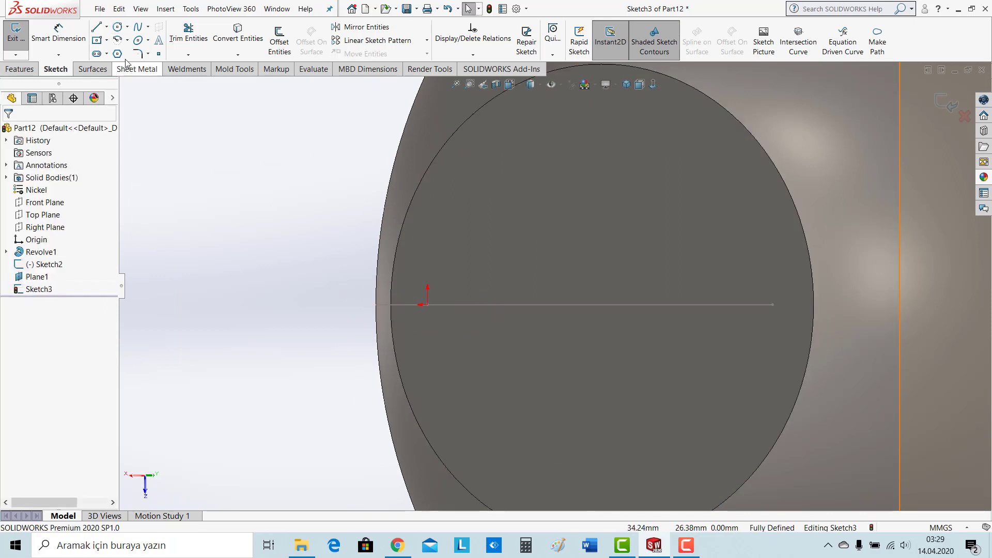
{"action": "left_click", "coordinate": [137, 42]}
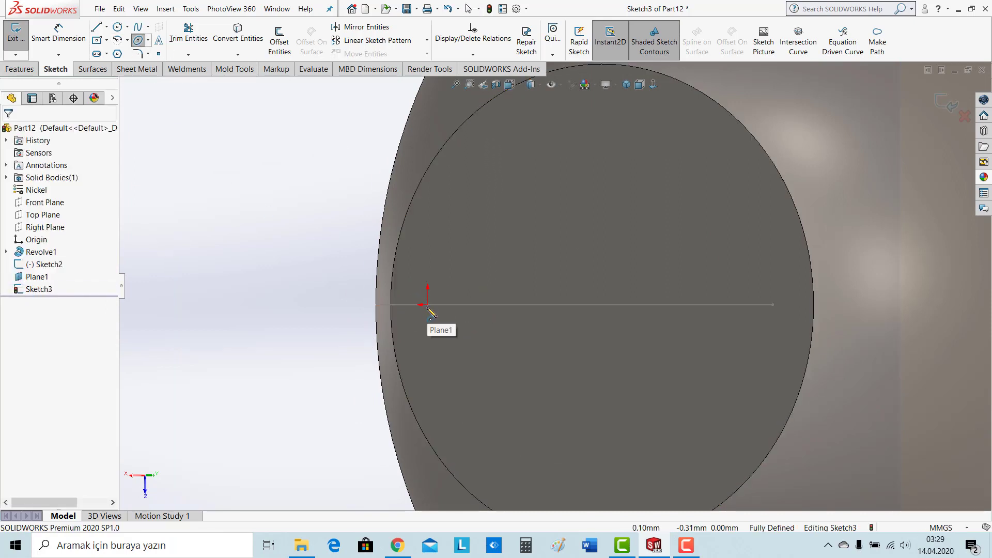
{"action": "left_click", "coordinate": [427, 305]}
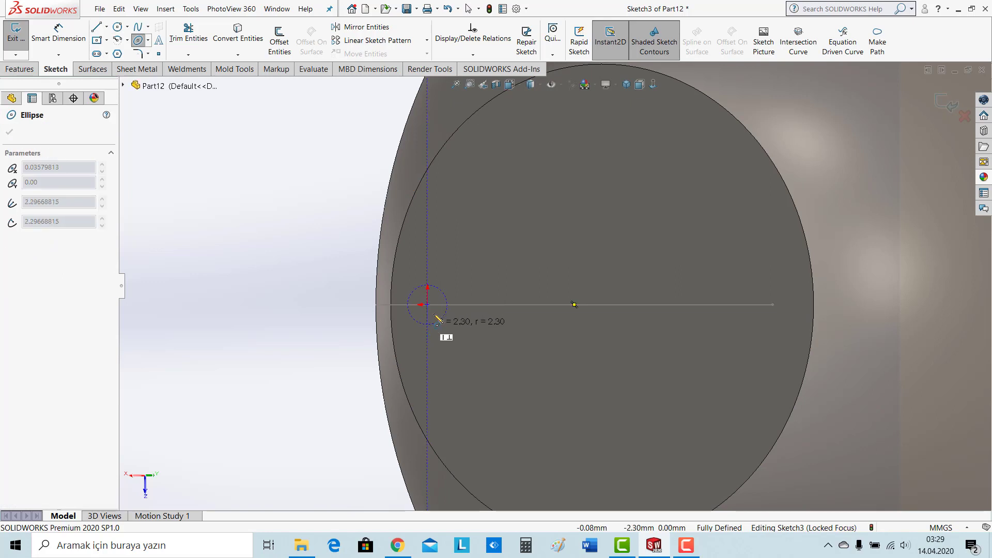
{"action": "scroll", "coordinate": [440, 310], "scroll_direction": "down", "scroll_amount": 1}
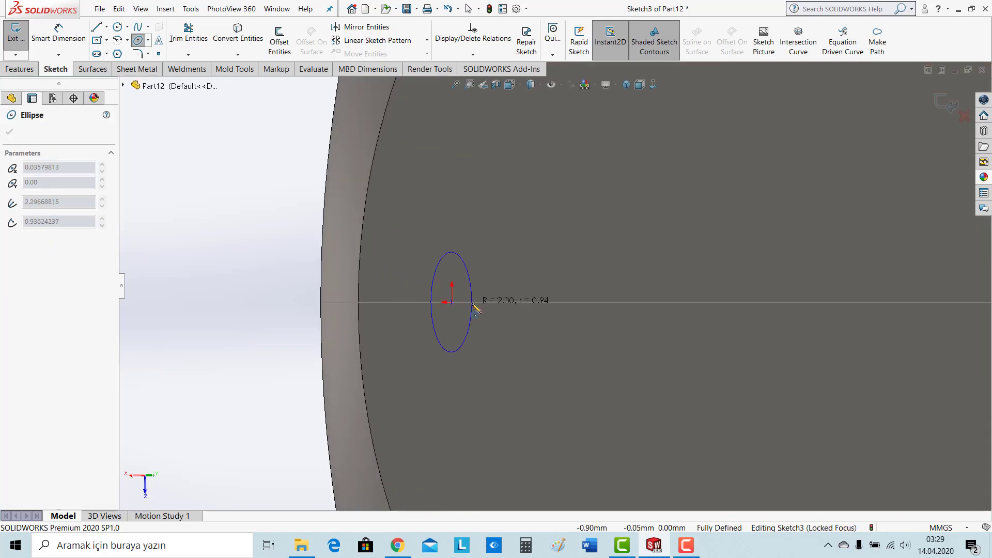
{"action": "left_click", "coordinate": [477, 309]}
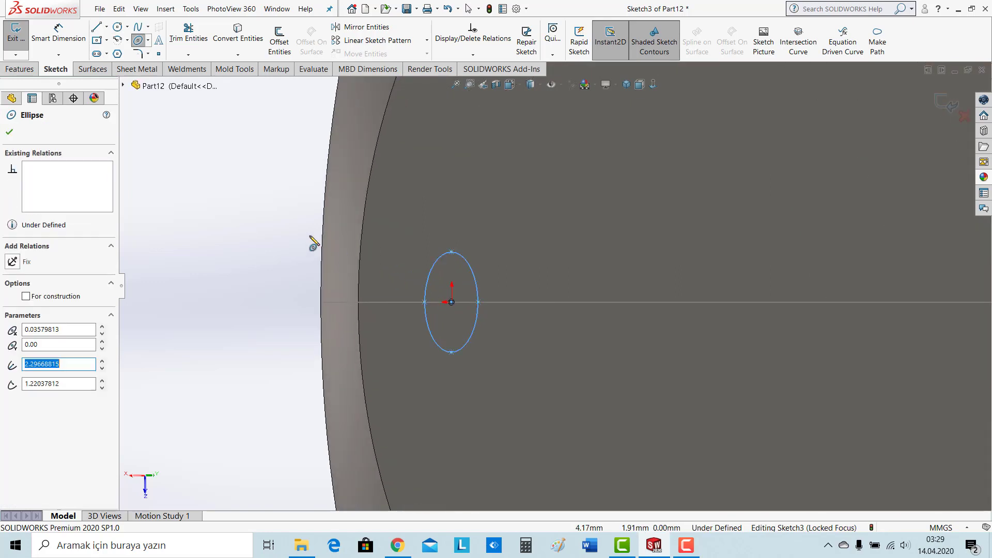
{"action": "key", "text": "Escape"}
Step: Close Sketch3 and hide Plane1 so the vase and curved path are visible
{"action": "left_click", "coordinate": [945, 102]}
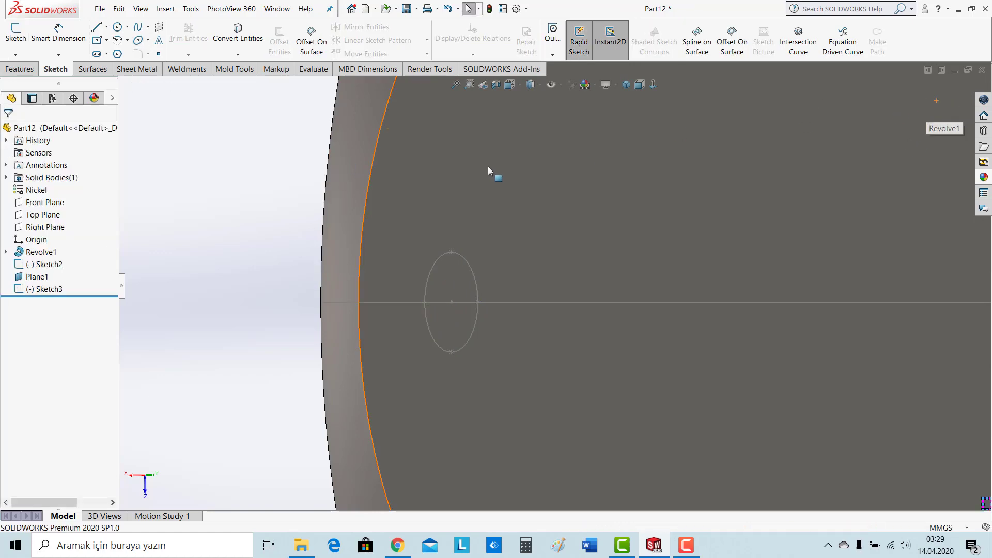
{"action": "middle_click_drag", "start_coordinate": [296, 206], "coordinate": [453, 181]}
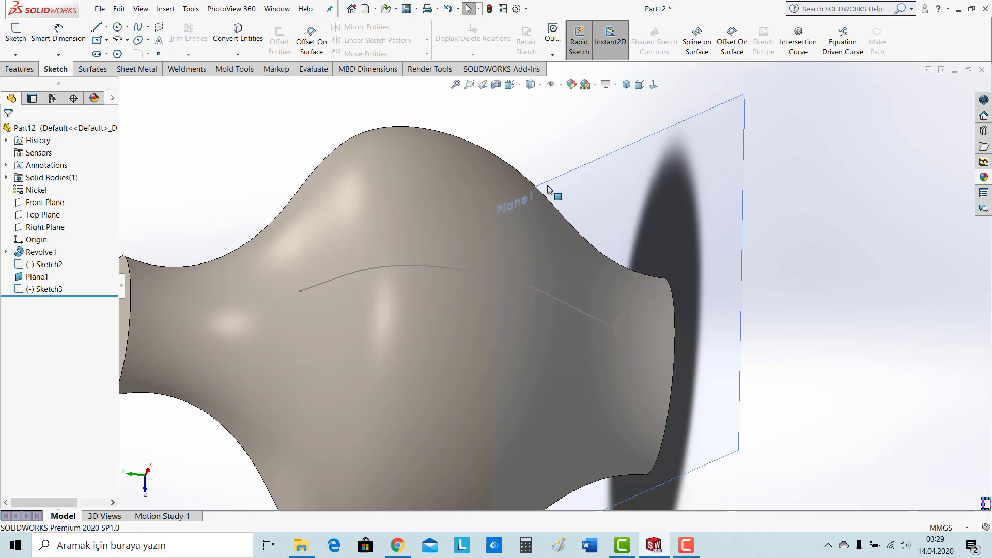
{"action": "middle_click_drag", "start_coordinate": [548, 190], "coordinate": [558, 216]}
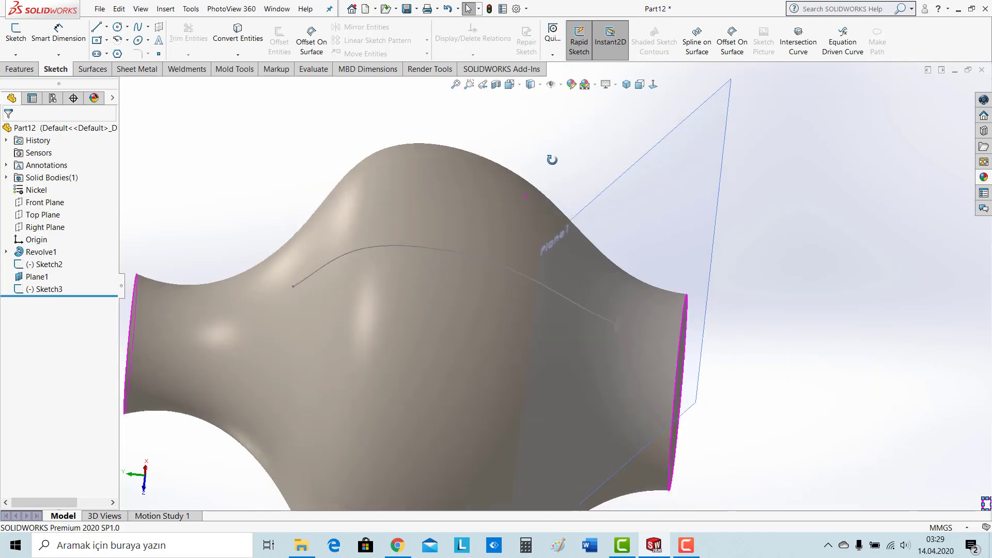
{"action": "left_click", "coordinate": [690, 216]}
{"action": "left_click", "coordinate": [747, 177]}
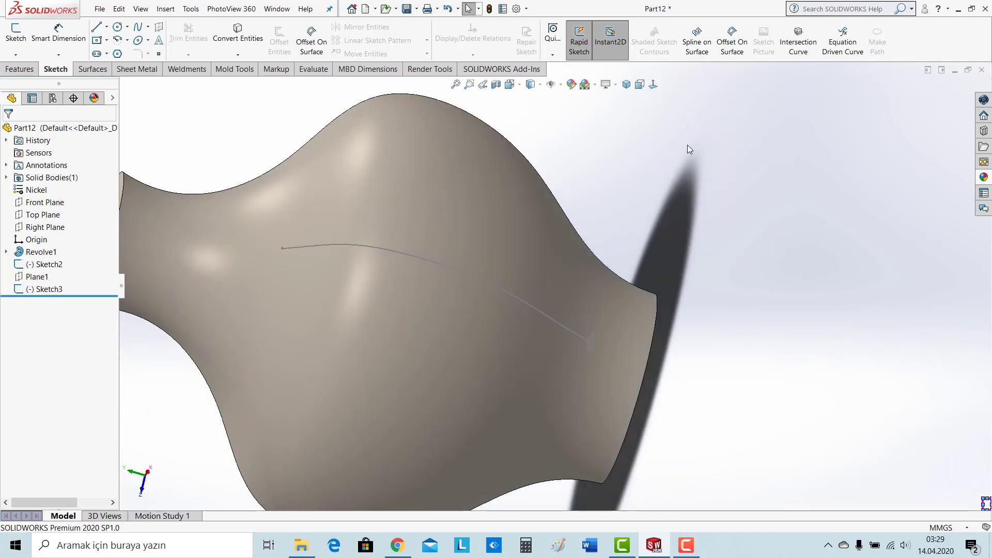
{"action": "left_click", "coordinate": [20, 68]}
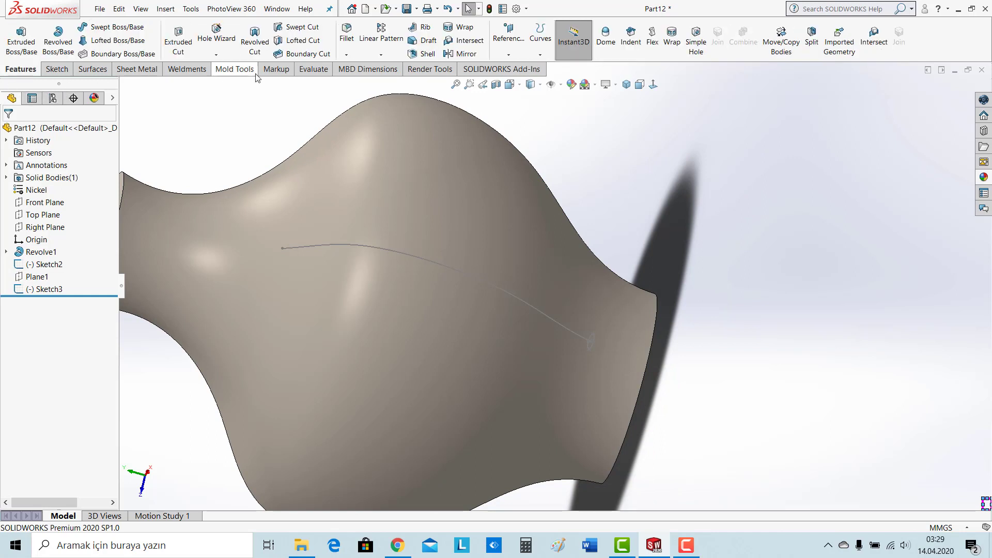
Step: Cut a groove along Sketch2 using the Sketch3 ellipse as the swept-cut profile
{"action": "left_click", "coordinate": [299, 27]}
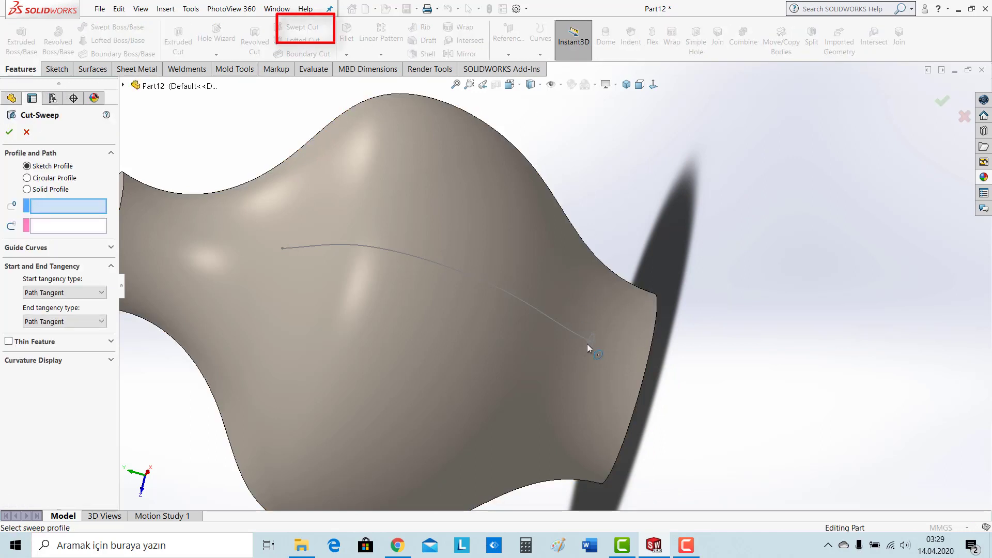
{"action": "left_click", "coordinate": [584, 338]}
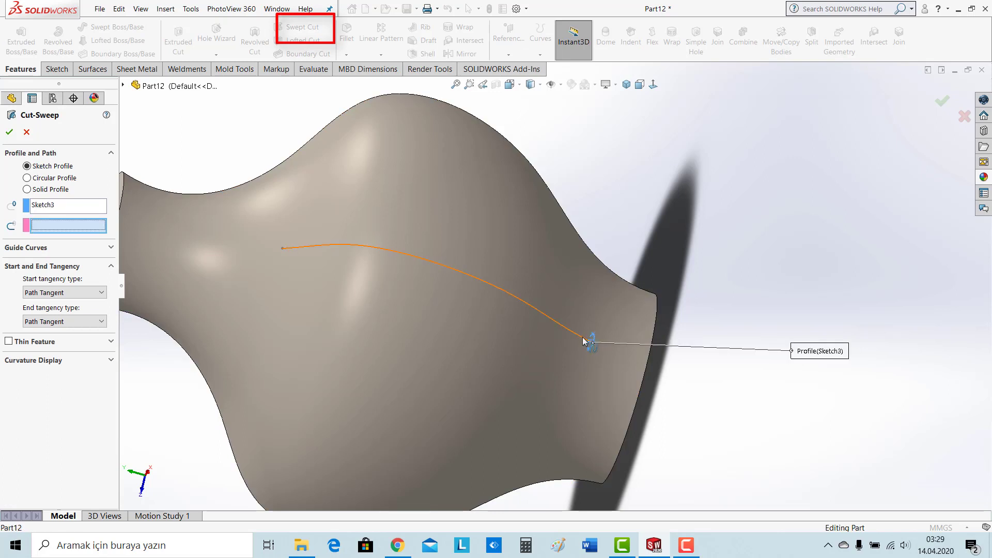
{"action": "left_click", "coordinate": [571, 331]}
{"action": "left_click", "coordinate": [11, 133]}
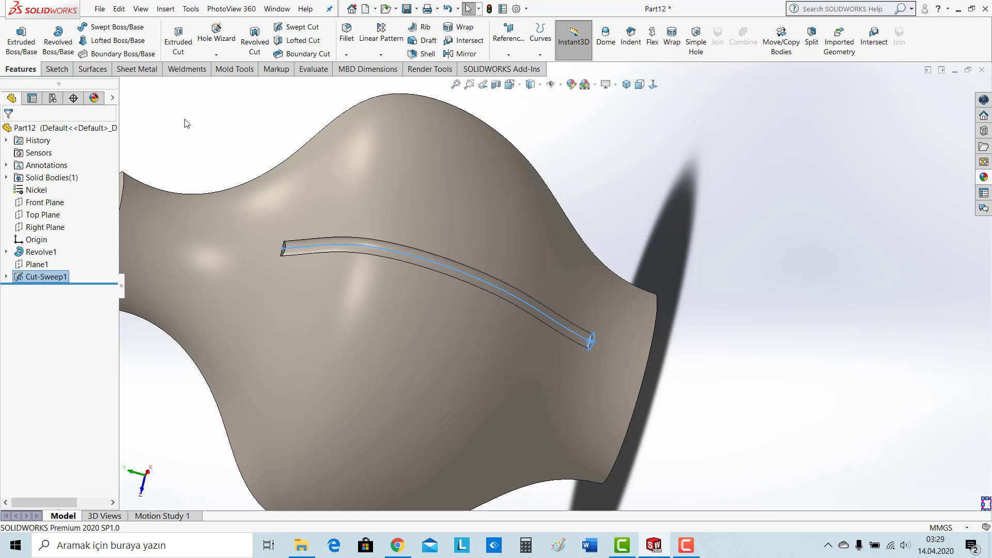
Step: Show the whole grooved vase in the isometric view
{"action": "left_click", "coordinate": [246, 136]}
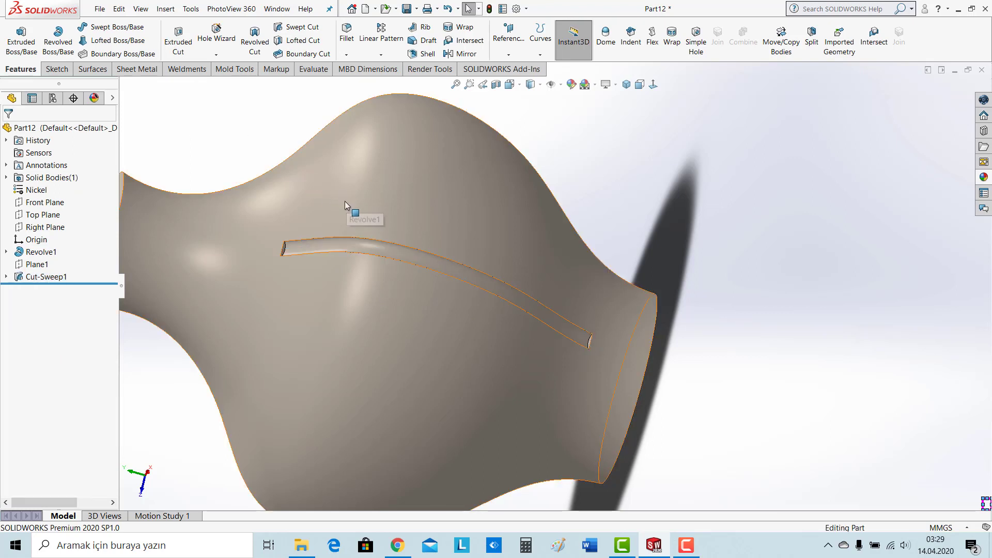
{"action": "scroll", "coordinate": [345, 201], "scroll_direction": "down", "scroll_amount": 2}
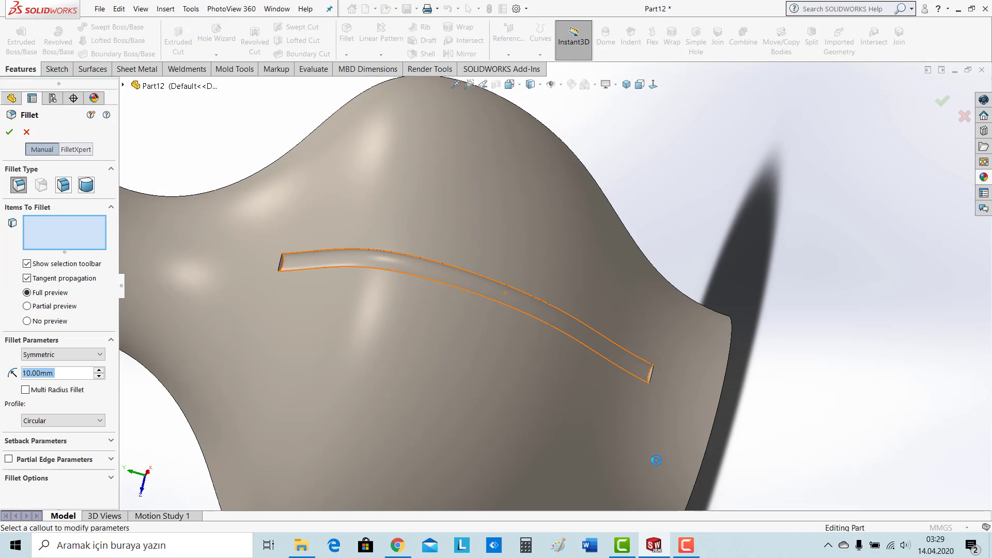
{"action": "left_click", "coordinate": [687, 545]}
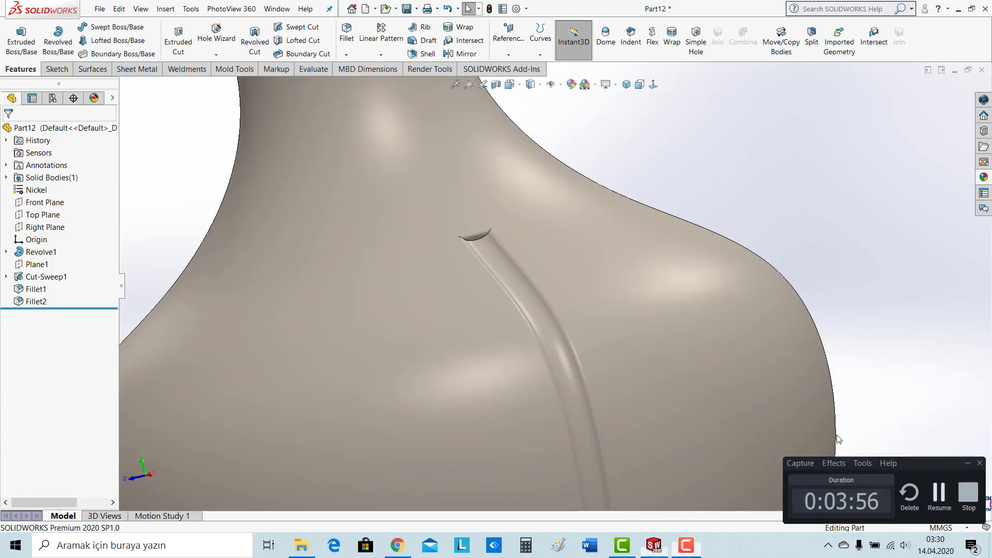
{"action": "left_click", "coordinate": [630, 87]}
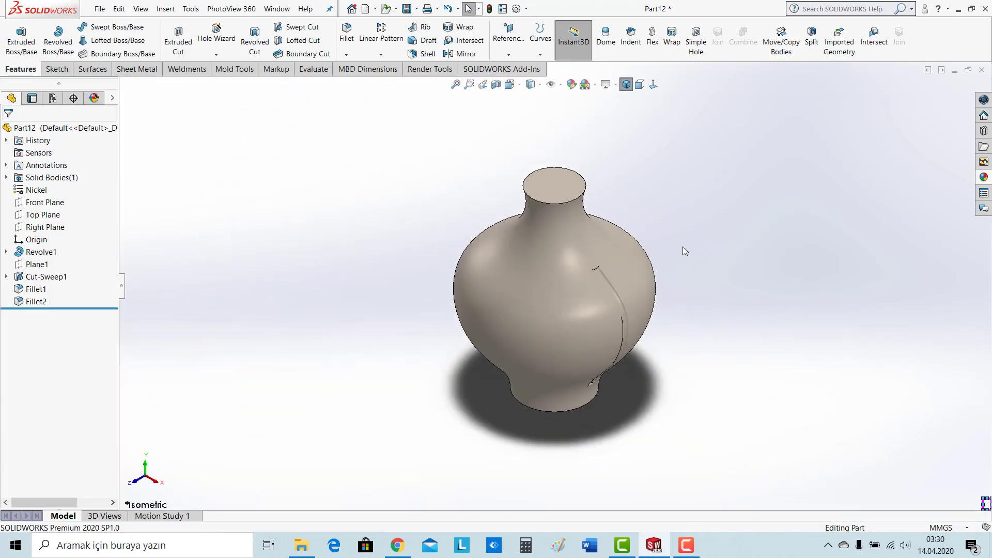
{"action": "scroll", "coordinate": [639, 293], "scroll_direction": "down", "scroll_amount": 2}
{"action": "scroll", "coordinate": [639, 292], "scroll_direction": "down", "scroll_amount": 1}
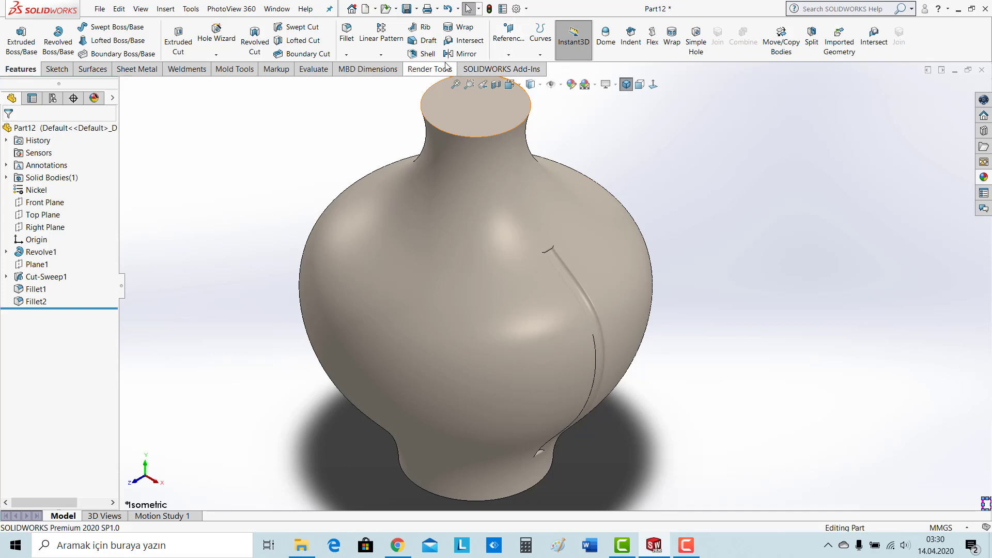
{"action": "left_click", "coordinate": [381, 55]}
Step: Start a circular pattern about the top rim edge of Cut-Sweep1, Fillet1 and Fillet2
{"action": "left_click", "coordinate": [378, 81]}
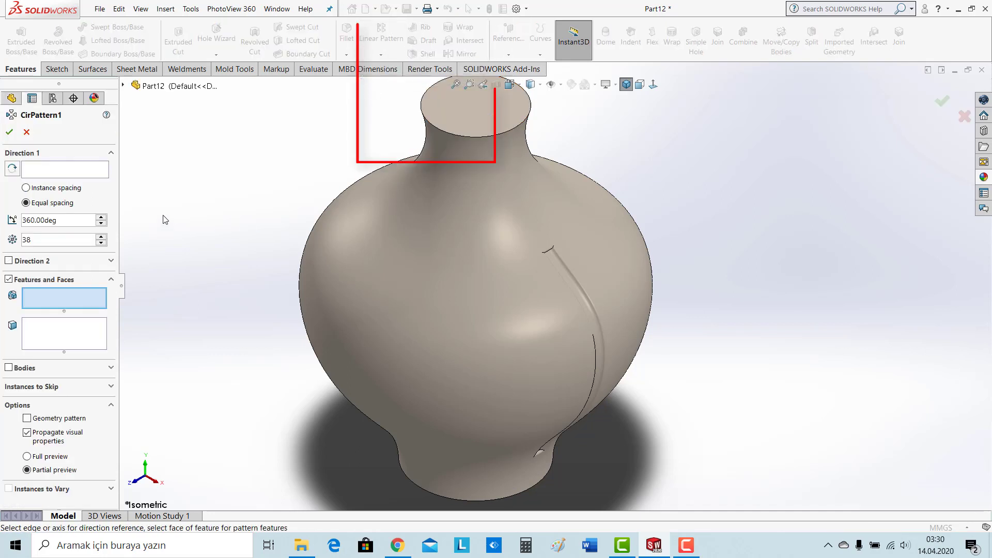
{"action": "left_click", "coordinate": [479, 137]}
{"action": "left_click", "coordinate": [88, 291]}
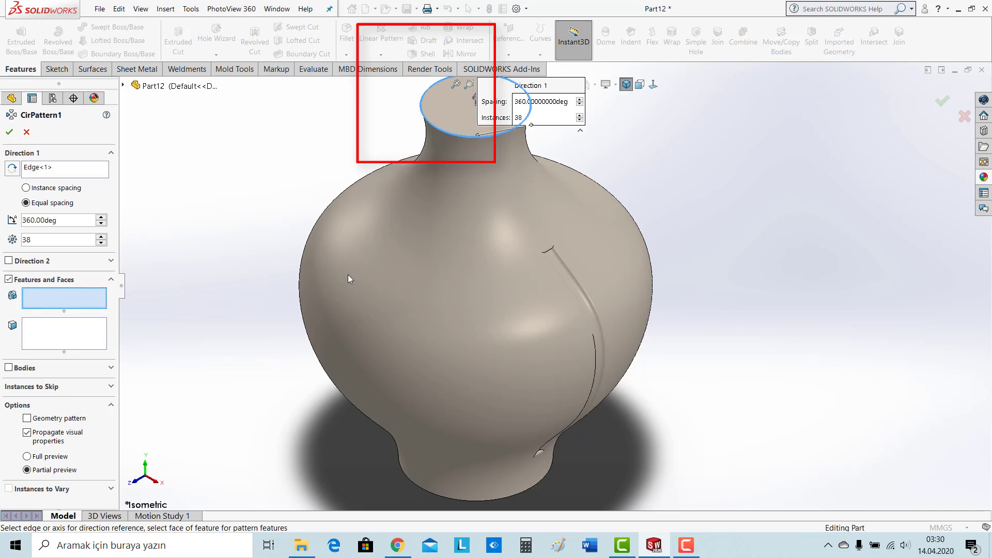
{"action": "scroll", "coordinate": [571, 284], "scroll_direction": "down", "scroll_amount": 5}
{"action": "left_click", "coordinate": [558, 260]}
{"action": "scroll", "coordinate": [574, 238], "scroll_direction": "up", "scroll_amount": 5}
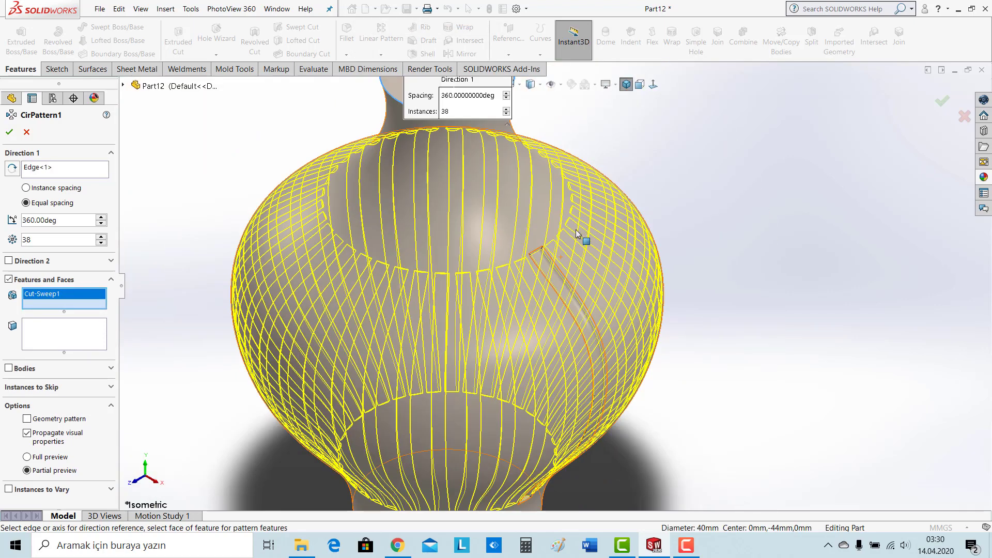
{"action": "left_click", "coordinate": [123, 86]}
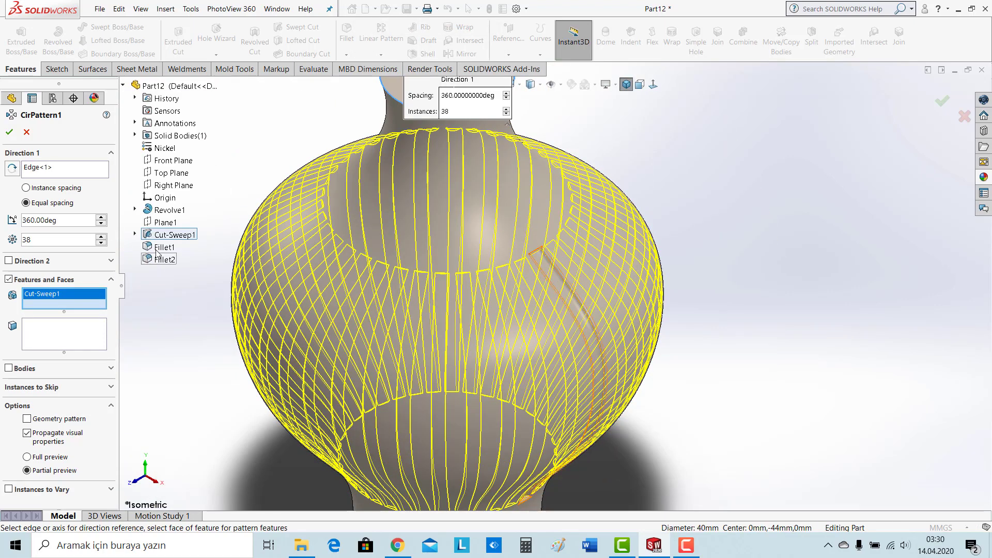
{"action": "left_click", "coordinate": [164, 247]}
{"action": "left_click", "coordinate": [163, 260]}
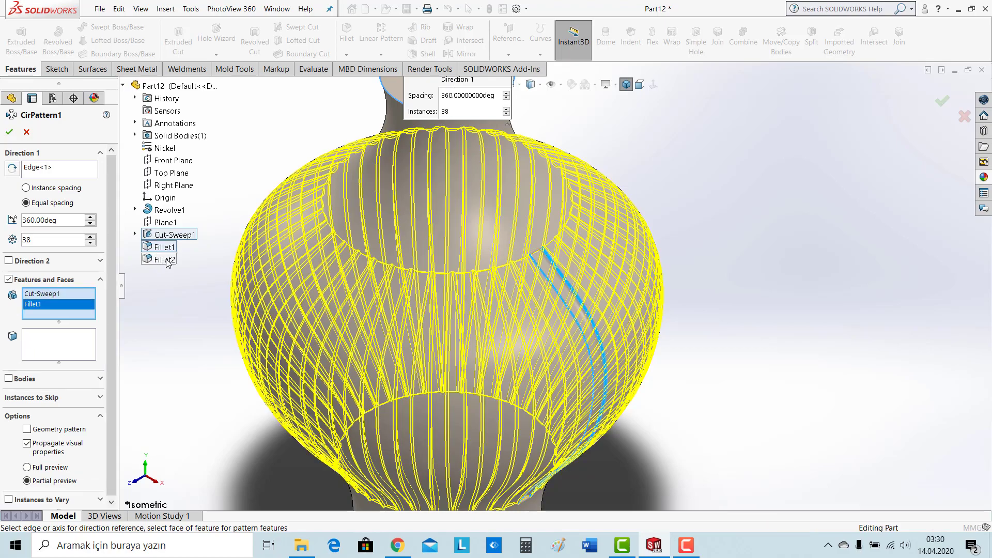
Step: Try groove counts between 38 and 41, then confirm the pattern with 36 copies
{"action": "scroll", "coordinate": [460, 260], "scroll_direction": "up", "scroll_amount": 3}
{"action": "scroll", "coordinate": [459, 263], "scroll_direction": "down", "scroll_amount": 2}
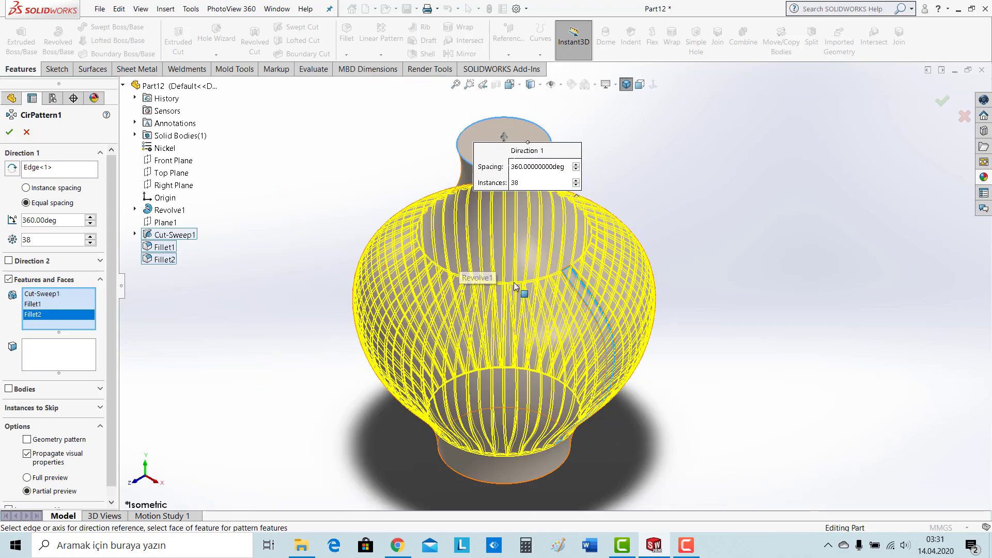
{"action": "scroll", "coordinate": [468, 277], "scroll_direction": "down", "scroll_amount": 3}
{"action": "scroll", "coordinate": [512, 281], "scroll_direction": "down", "scroll_amount": 3}
{"action": "scroll", "coordinate": [515, 283], "scroll_direction": "down", "scroll_amount": 2}
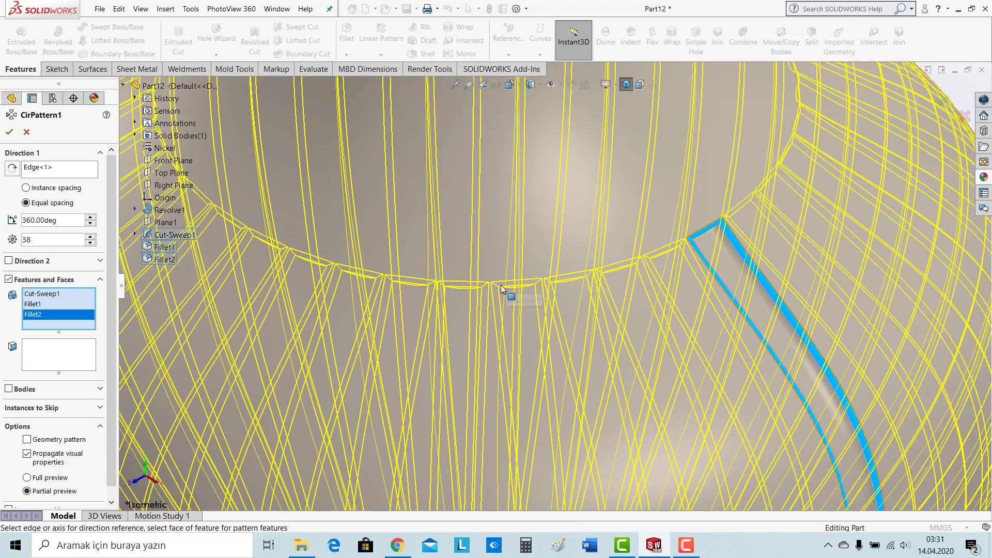
{"action": "scroll", "coordinate": [510, 293], "scroll_direction": "down", "scroll_amount": 2}
{"action": "scroll", "coordinate": [491, 303], "scroll_direction": "down", "scroll_amount": 2}
{"action": "scroll", "coordinate": [485, 297], "scroll_direction": "down", "scroll_amount": 2}
{"action": "scroll", "coordinate": [551, 258], "scroll_direction": "up", "scroll_amount": 4}
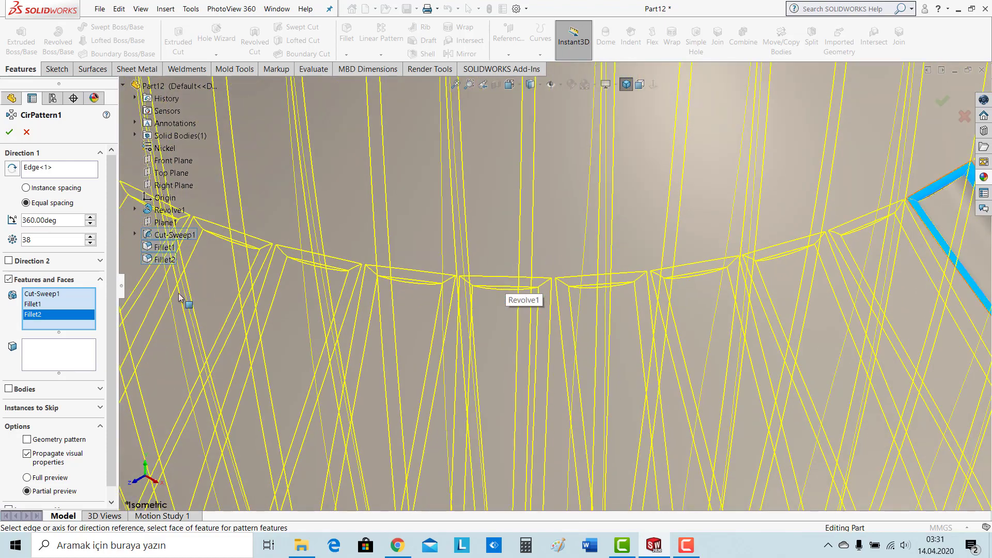
{"action": "left_click", "coordinate": [91, 237]}
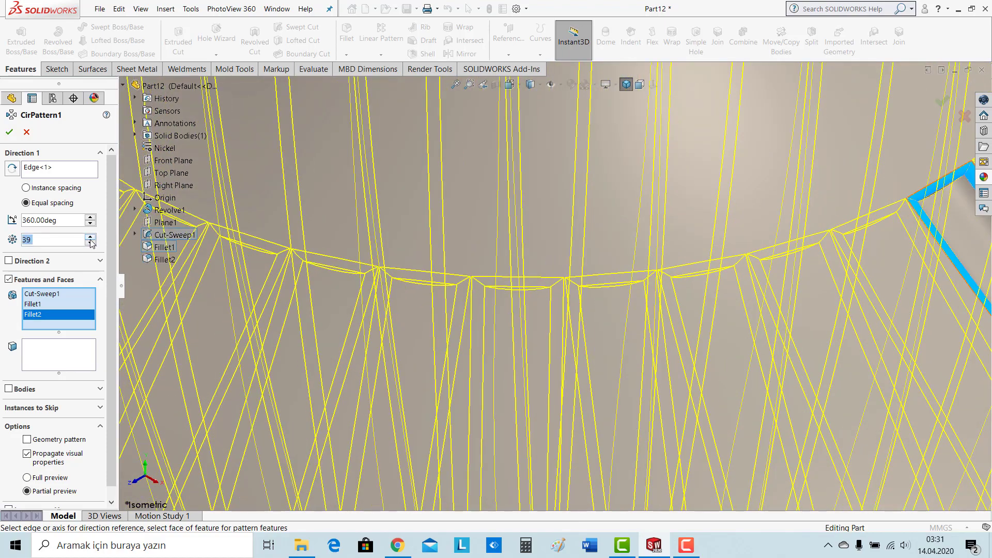
{"action": "left_click", "coordinate": [90, 237]}
{"action": "left_click", "coordinate": [91, 237]}
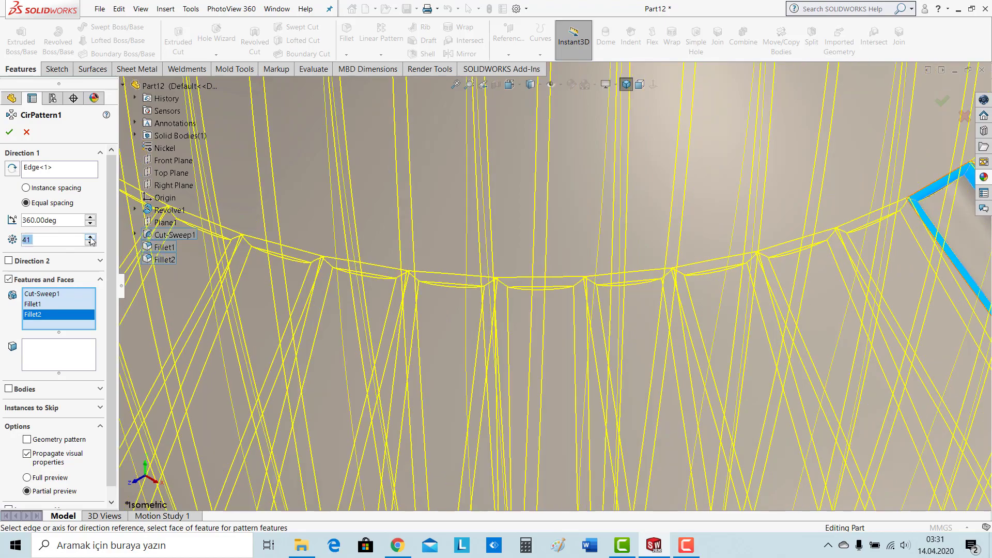
{"action": "left_click", "coordinate": [90, 242]}
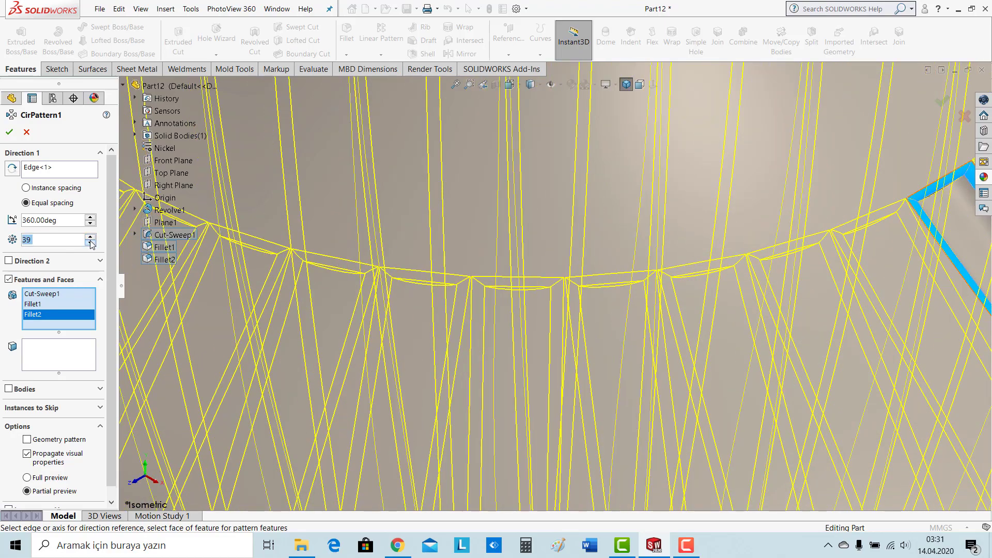
{"action": "left_click", "coordinate": [90, 242]}
{"action": "scroll", "coordinate": [354, 232], "scroll_direction": "up", "scroll_amount": 5}
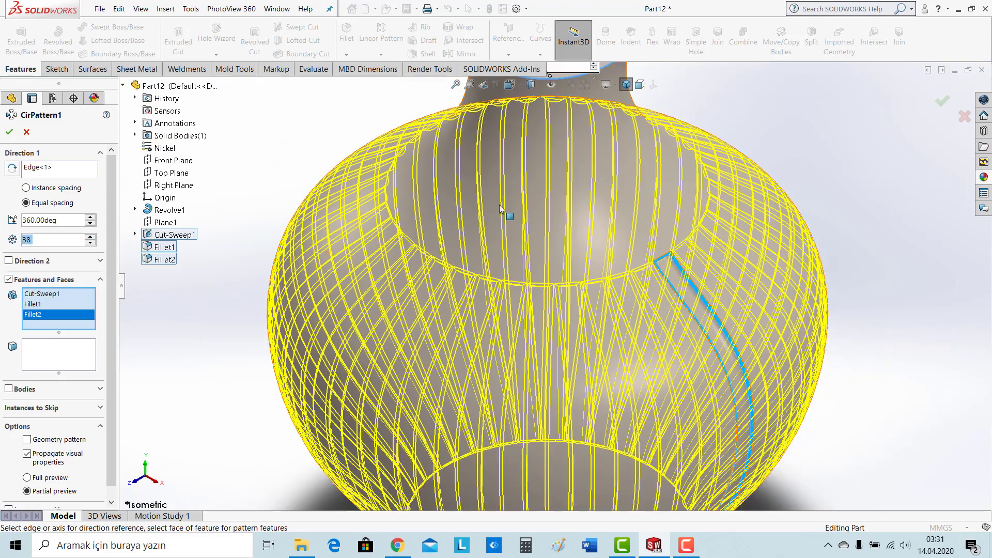
{"action": "left_click", "coordinate": [9, 133]}
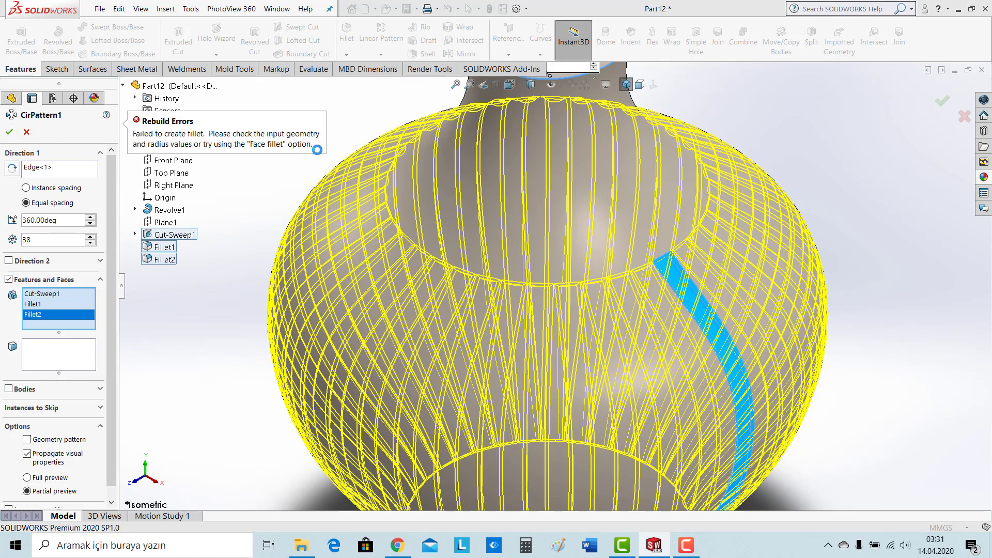
{"action": "left_click", "coordinate": [90, 243]}
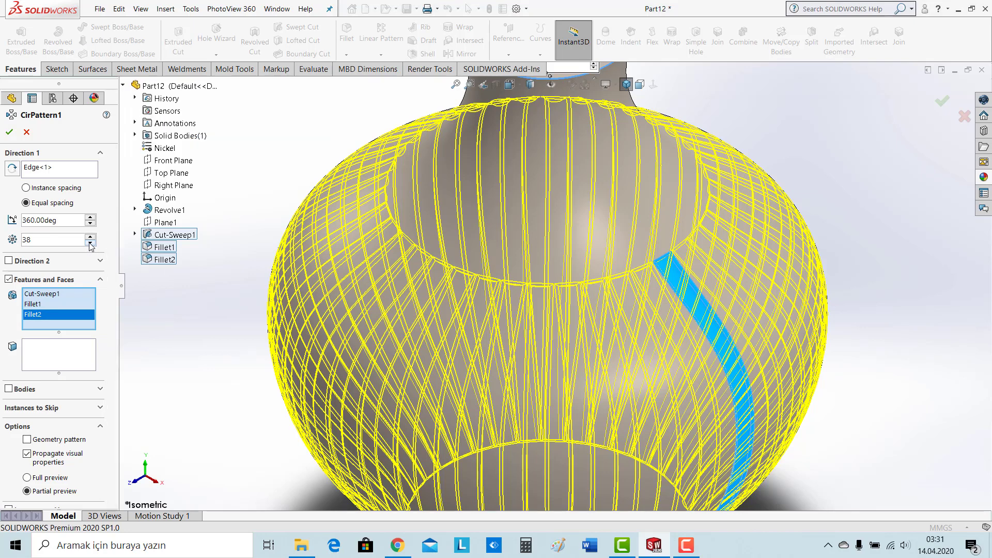
{"action": "left_click", "coordinate": [9, 133]}
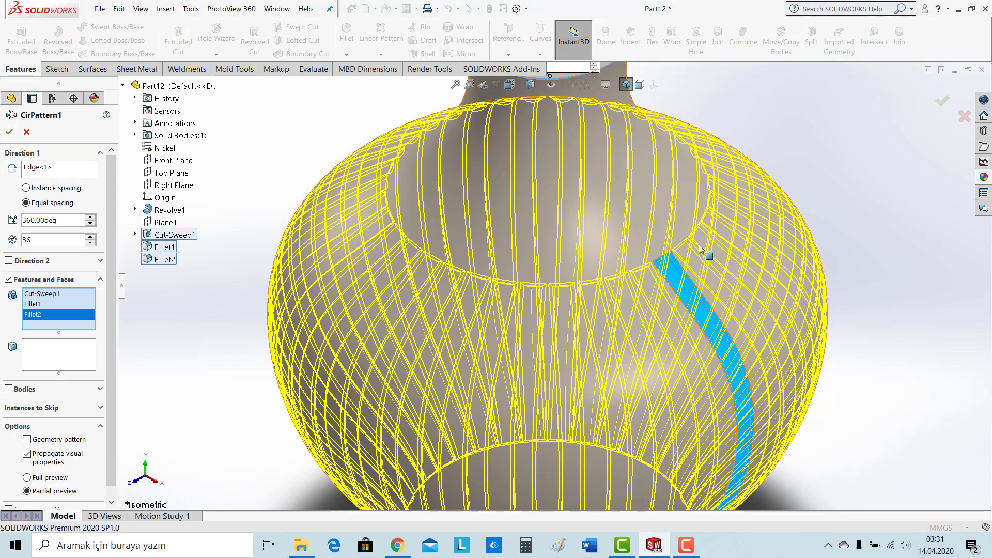
Step: Reduce the circular pattern to 32 equally spaced copies around 360°
{"action": "scroll", "coordinate": [691, 214], "scroll_direction": "up", "scroll_amount": 2}
{"action": "scroll", "coordinate": [690, 215], "scroll_direction": "up", "scroll_amount": 2}
{"action": "scroll", "coordinate": [632, 366], "scroll_direction": "down", "scroll_amount": 1}
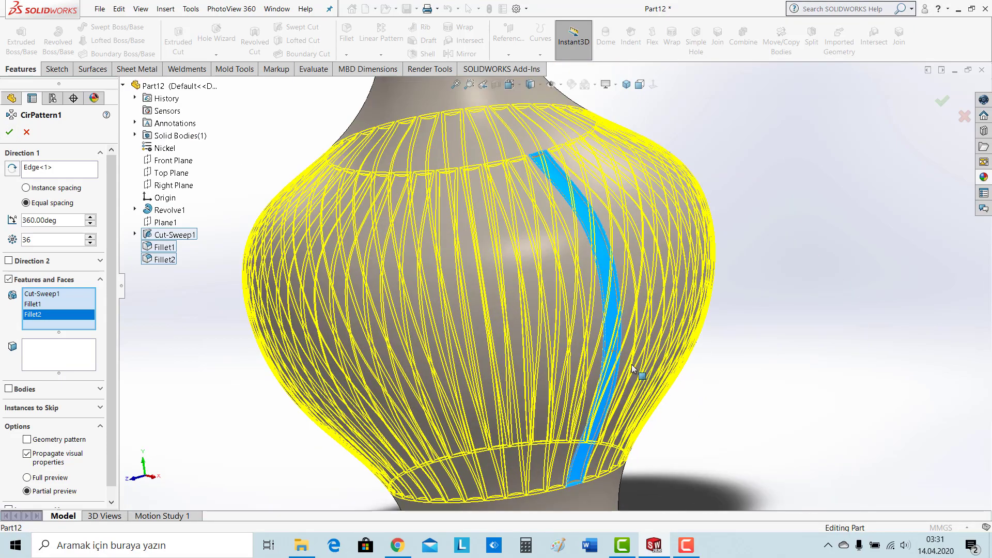
{"action": "scroll", "coordinate": [631, 365], "scroll_direction": "down", "scroll_amount": 1}
{"action": "scroll", "coordinate": [632, 365], "scroll_direction": "down", "scroll_amount": 1}
{"action": "scroll", "coordinate": [604, 375], "scroll_direction": "up", "scroll_amount": 4}
{"action": "scroll", "coordinate": [604, 375], "scroll_direction": "down", "scroll_amount": 3}
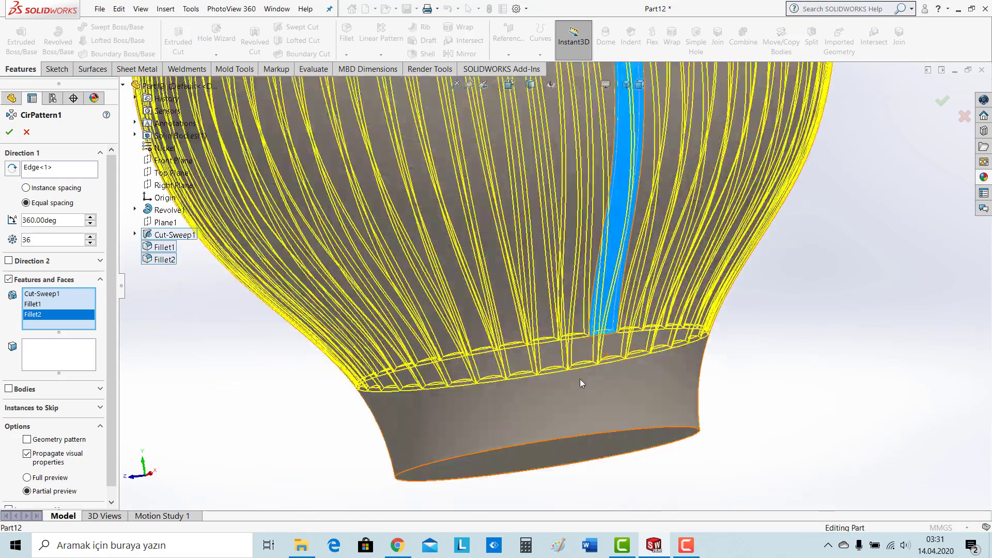
{"action": "scroll", "coordinate": [580, 379], "scroll_direction": "down", "scroll_amount": 3}
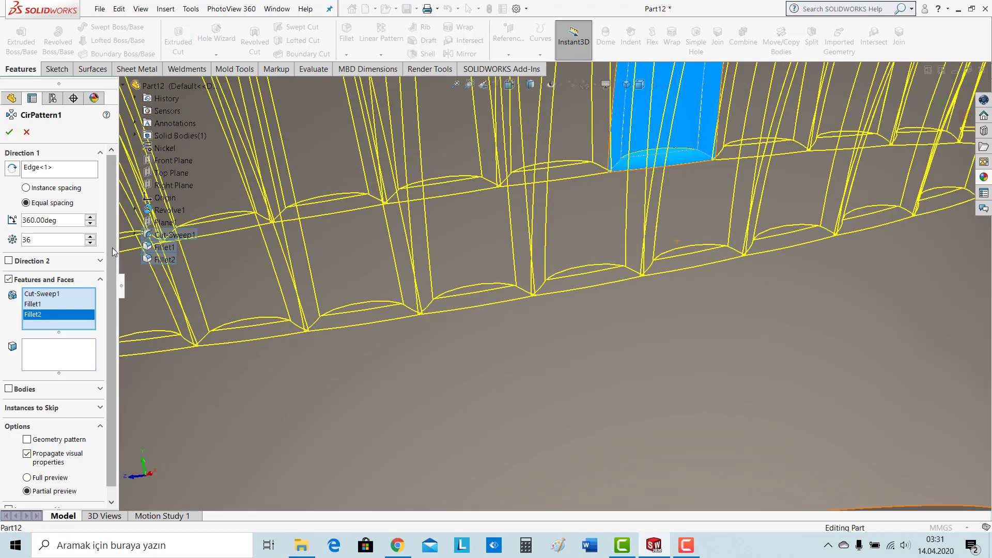
{"action": "left_click", "coordinate": [93, 243]}
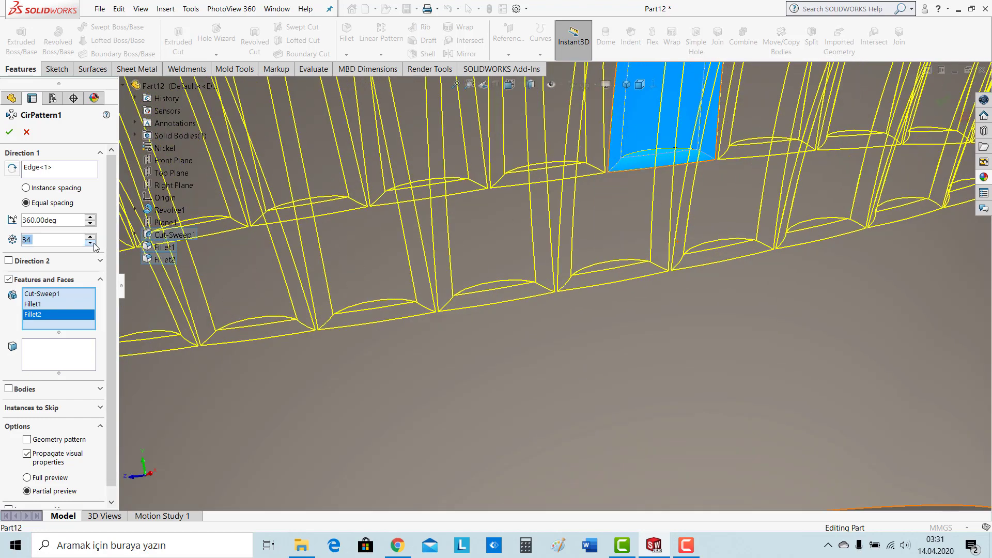
{"action": "left_click", "coordinate": [93, 243]}
{"action": "left_click", "coordinate": [93, 243]}
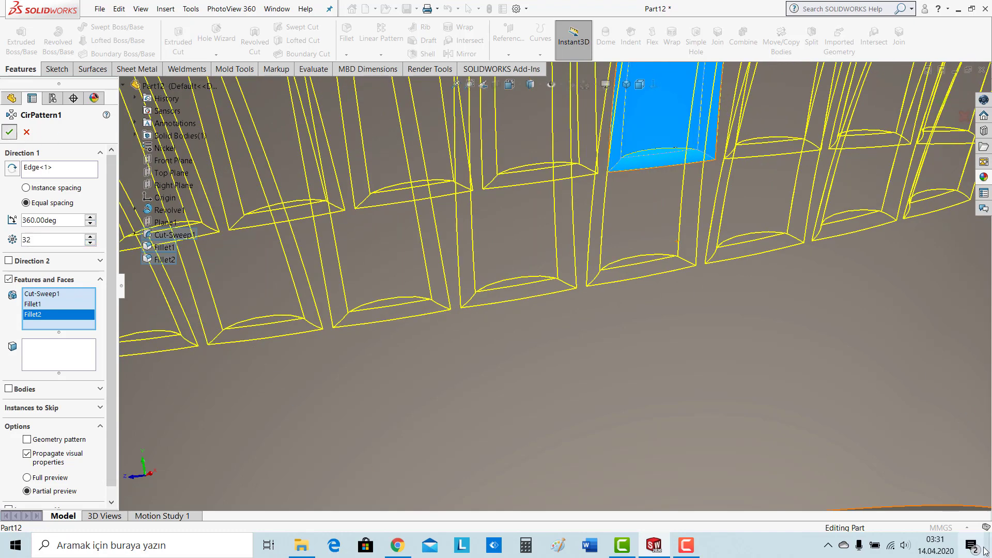
{"action": "left_click", "coordinate": [693, 546]}
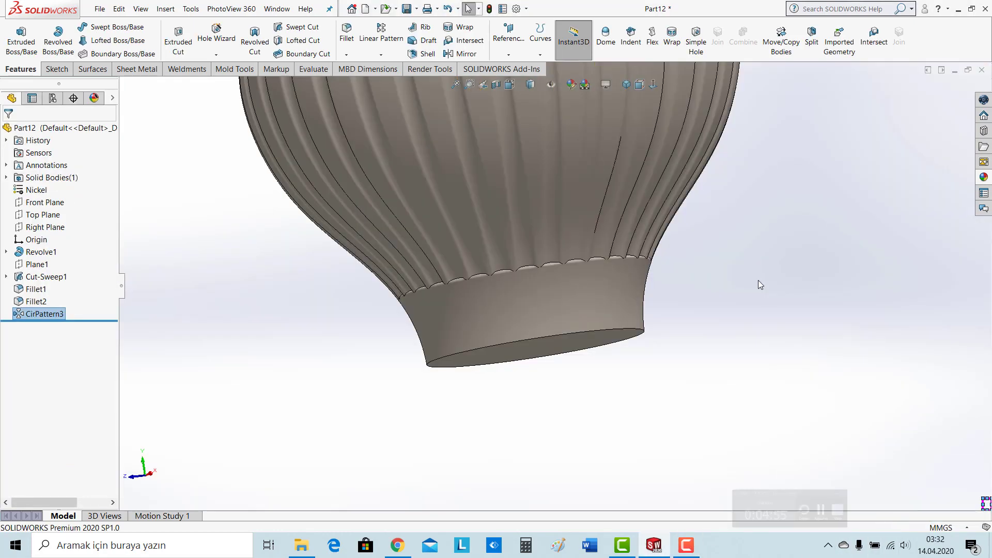
Step: Orbit and zoom around the fluted vase to inspect its grooves and top opening
{"action": "scroll", "coordinate": [689, 210], "scroll_direction": "up", "scroll_amount": 3}
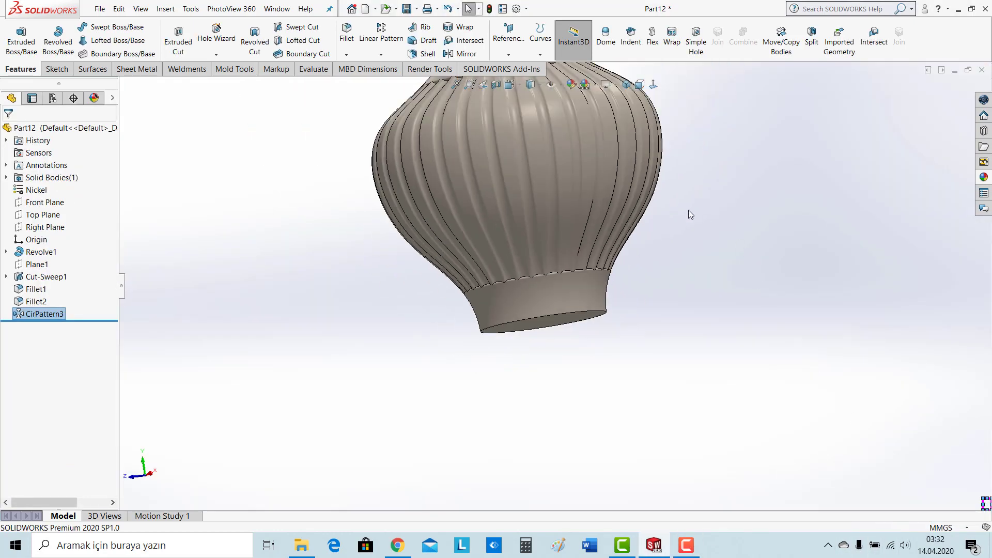
{"action": "scroll", "coordinate": [627, 182], "scroll_direction": "up", "scroll_amount": 3}
{"action": "middle_click_drag", "start_coordinate": [598, 173], "coordinate": [558, 191]}
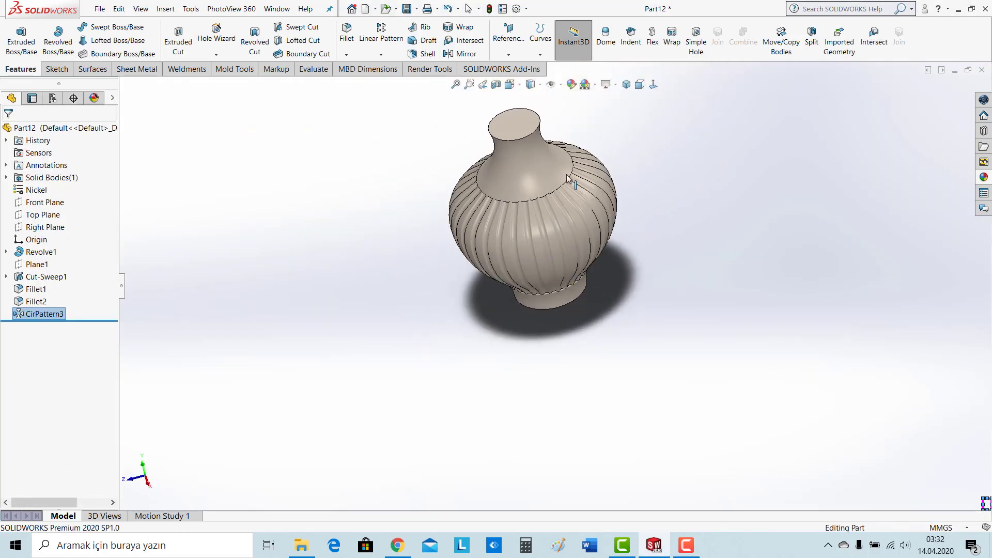
{"action": "scroll", "coordinate": [548, 178], "scroll_direction": "down", "scroll_amount": 5}
{"action": "scroll", "coordinate": [548, 177], "scroll_direction": "down", "scroll_amount": 3}
{"action": "scroll", "coordinate": [548, 177], "scroll_direction": "up", "scroll_amount": 3}
{"action": "scroll", "coordinate": [588, 195], "scroll_direction": "up", "scroll_amount": 3}
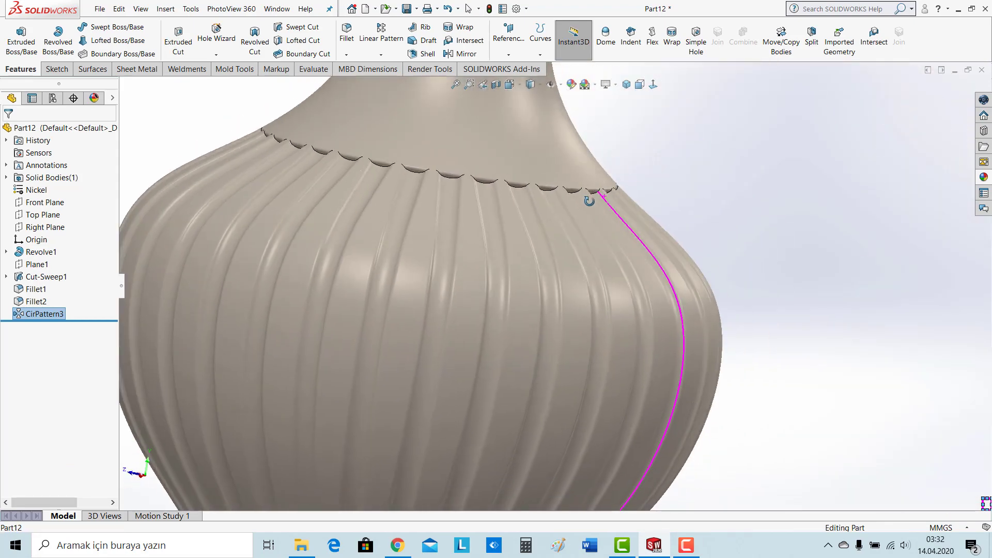
{"action": "middle_click_drag", "start_coordinate": [588, 195], "coordinate": [630, 191]}
{"action": "scroll", "coordinate": [640, 189], "scroll_direction": "up", "scroll_amount": 2}
{"action": "scroll", "coordinate": [572, 211], "scroll_direction": "up", "scroll_amount": 2}
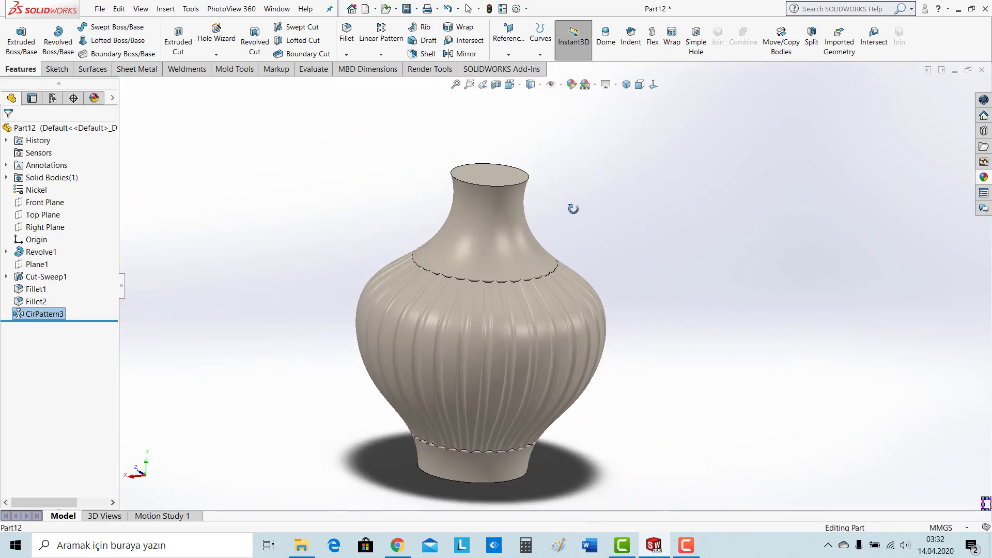
{"action": "middle_click_drag", "start_coordinate": [571, 211], "coordinate": [576, 266]}
Step: Clear the selection and select the vase's flat top face
{"action": "left_click", "coordinate": [743, 100]}
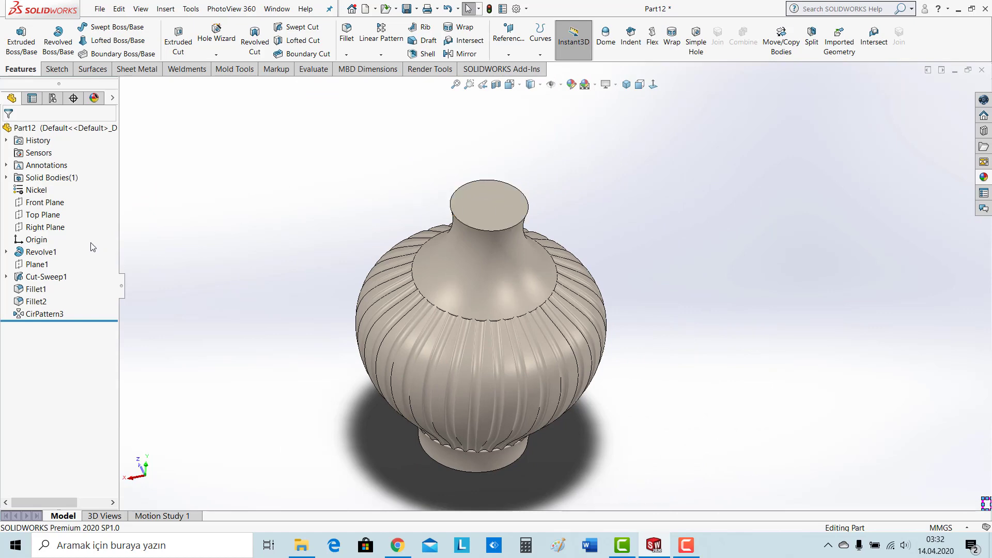
{"action": "scroll", "coordinate": [473, 215], "scroll_direction": "up", "scroll_amount": 2}
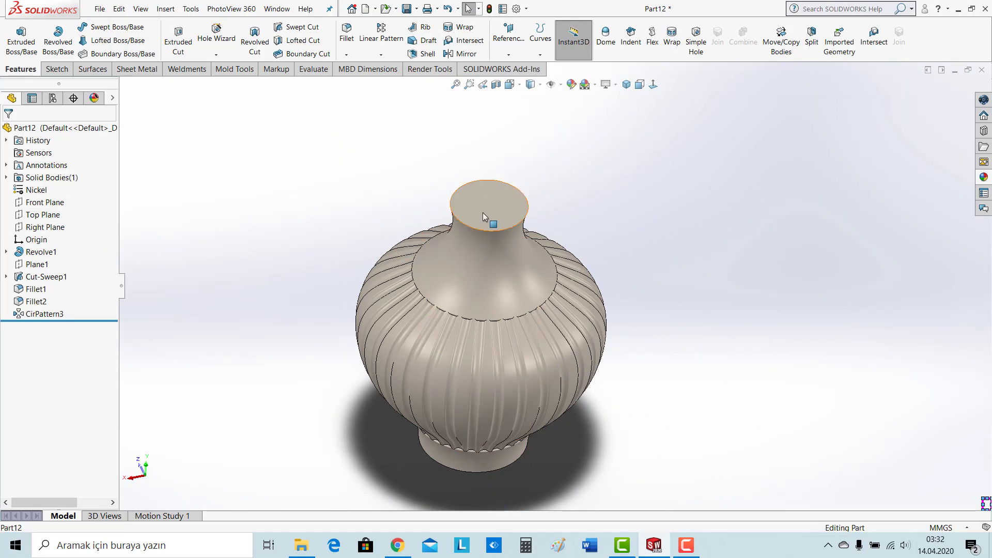
{"action": "left_click", "coordinate": [482, 213]}
Step: Create Plane2 offset 40 mm from the top face and view it normal to the plane
{"action": "left_click", "coordinate": [508, 54]}
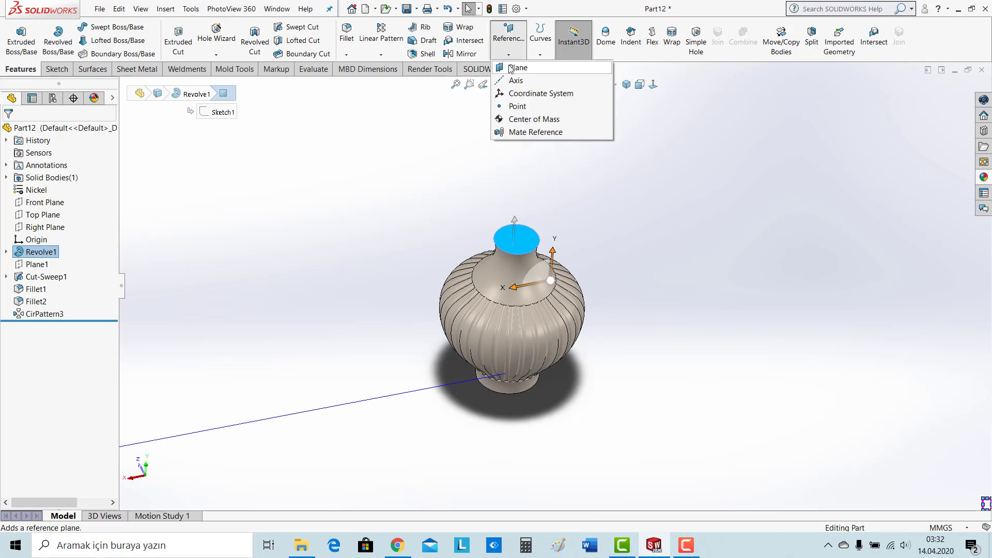
{"action": "left_click", "coordinate": [517, 68]}
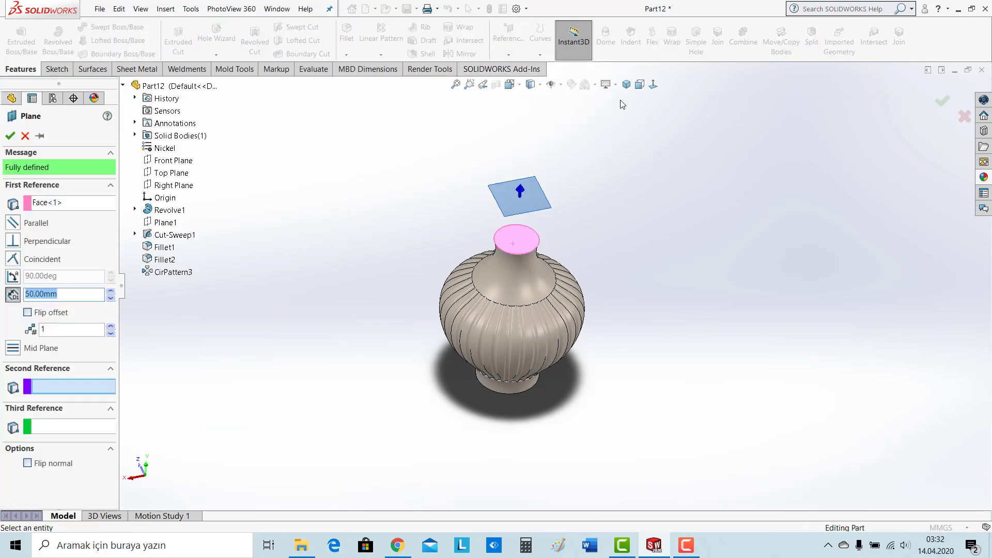
{"action": "left_click", "coordinate": [510, 84]}
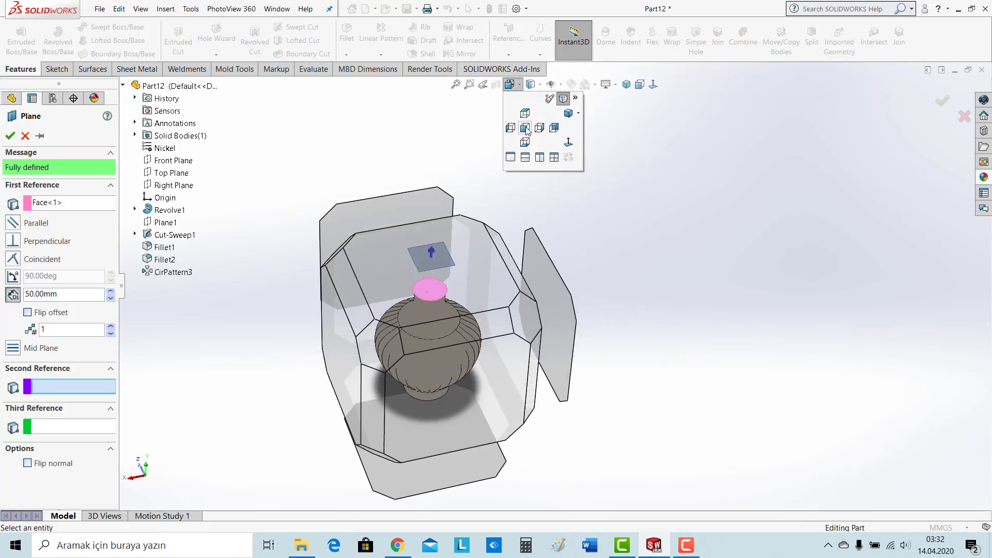
{"action": "key", "text": "ctrl+1"}
{"action": "key", "text": "z"}
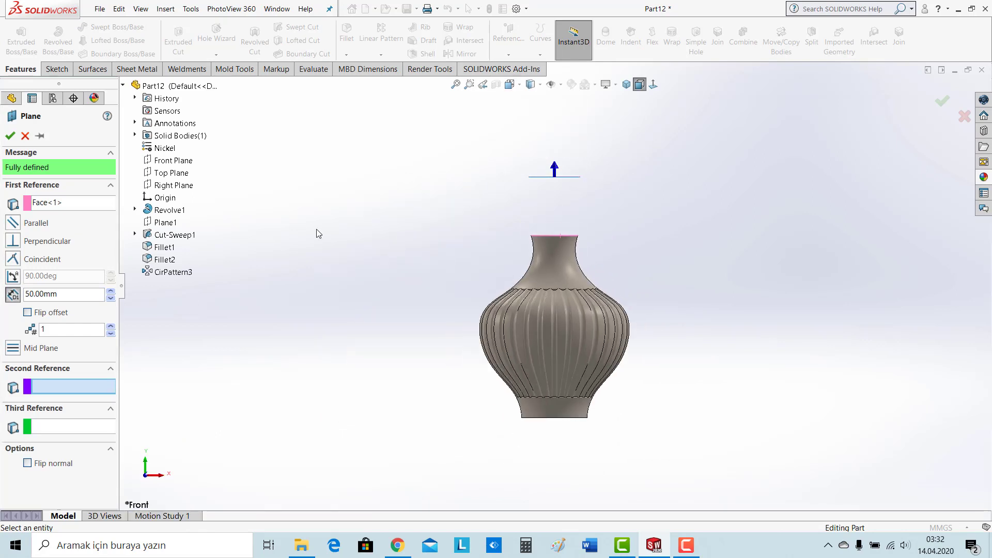
{"action": "left_click", "coordinate": [113, 299]}
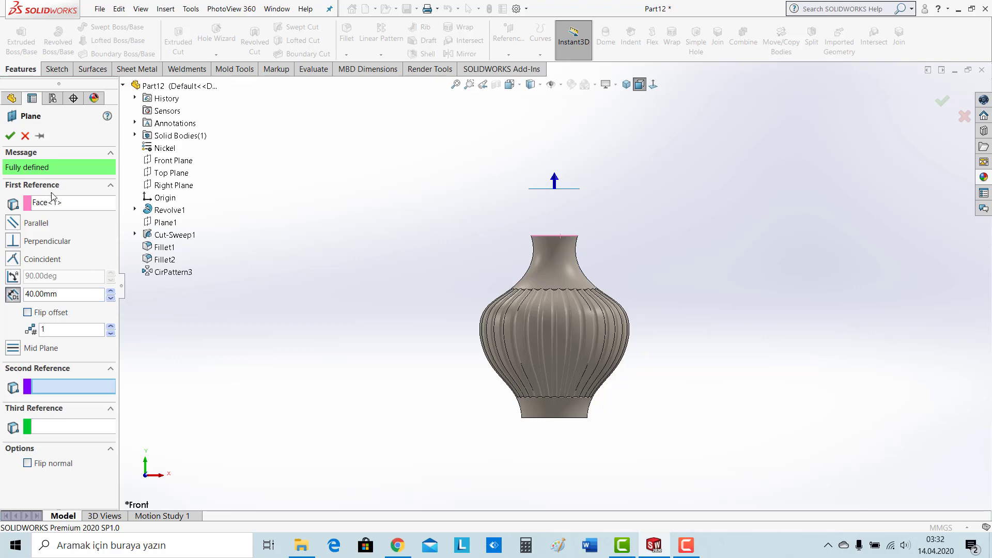
{"action": "right_click", "coordinate": [646, 134]}
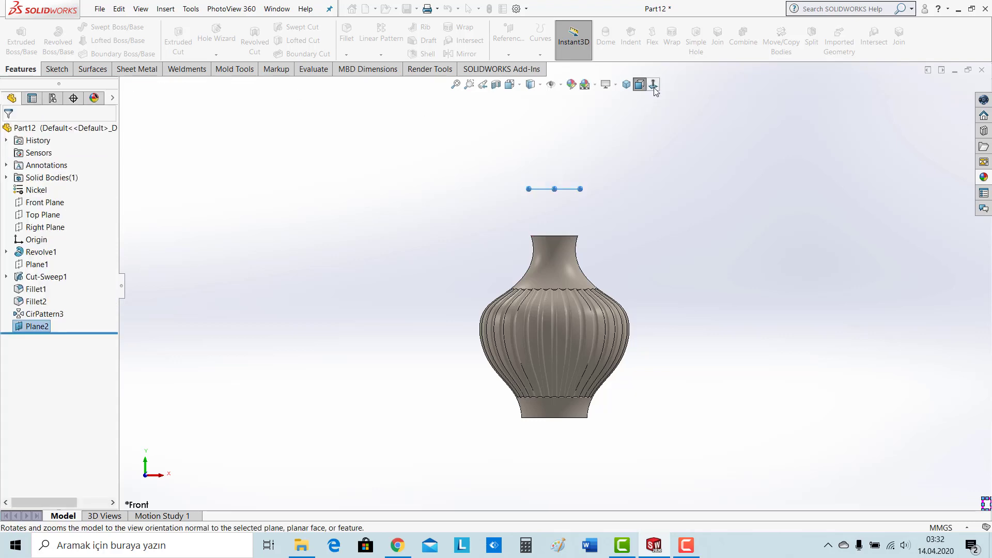
{"action": "key", "text": "ctrl+8"}
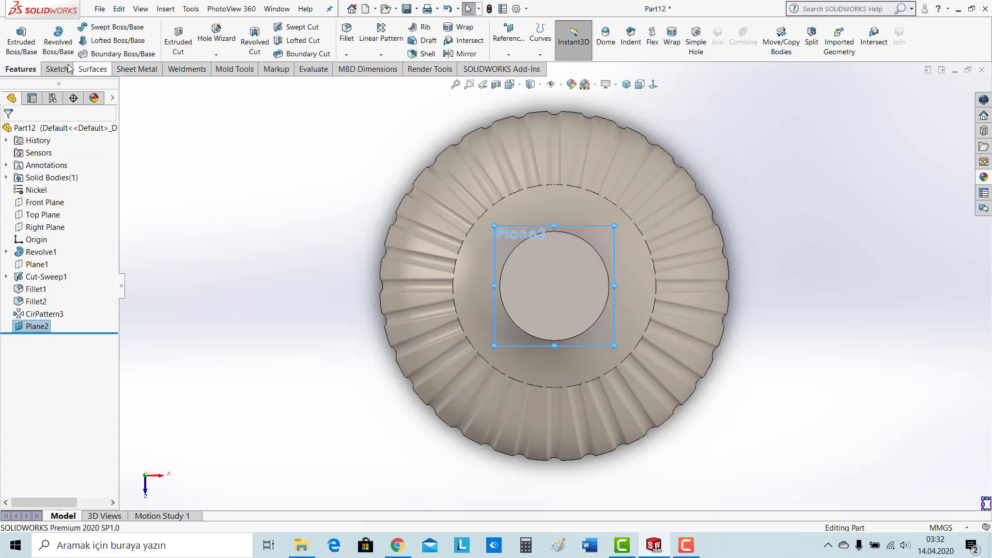
Step: On Plane2, sketch a ~41.8 mm radius circle at the origin and a small tangent circle at its top
{"action": "left_click", "coordinate": [57, 69]}
{"action": "left_click", "coordinate": [120, 29]}
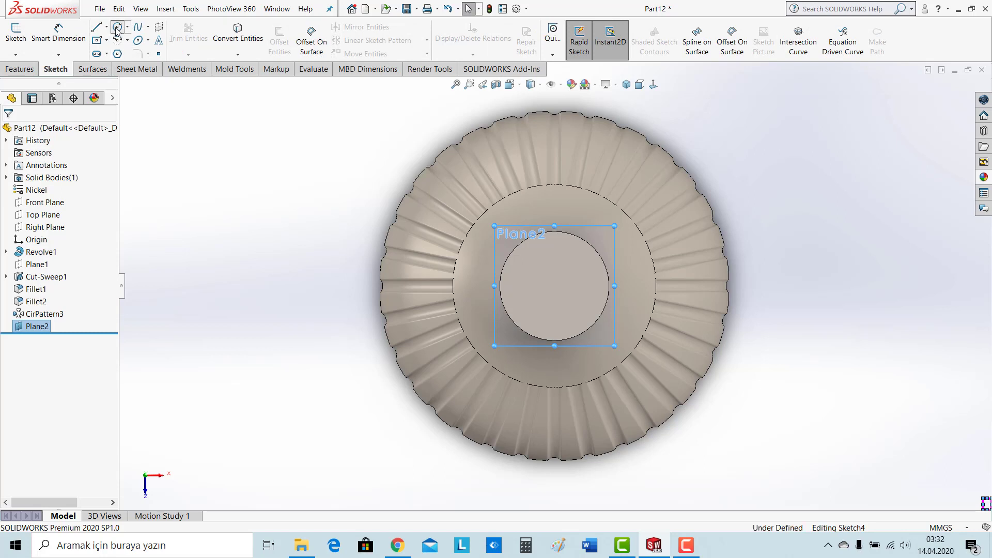
{"action": "left_click", "coordinate": [565, 288]}
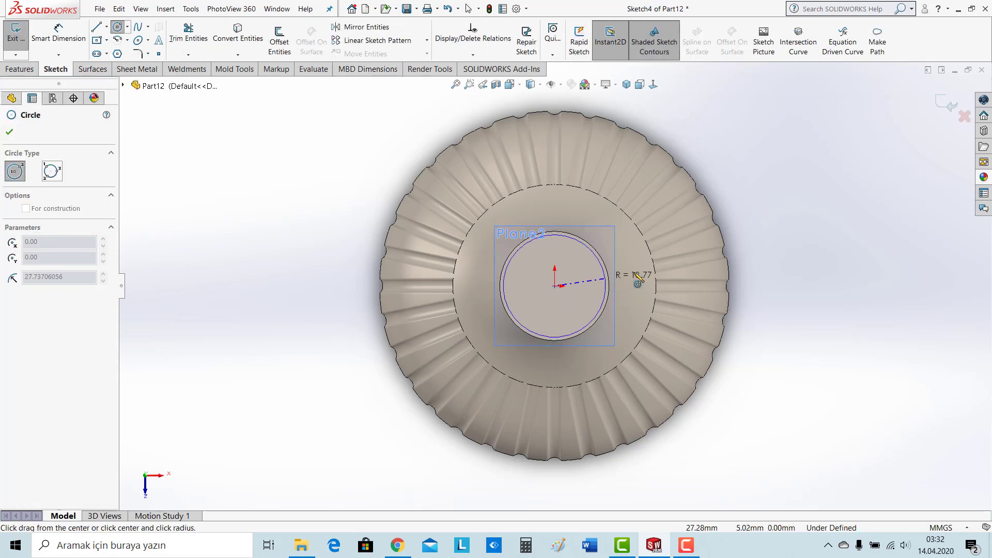
{"action": "left_click", "coordinate": [668, 274]}
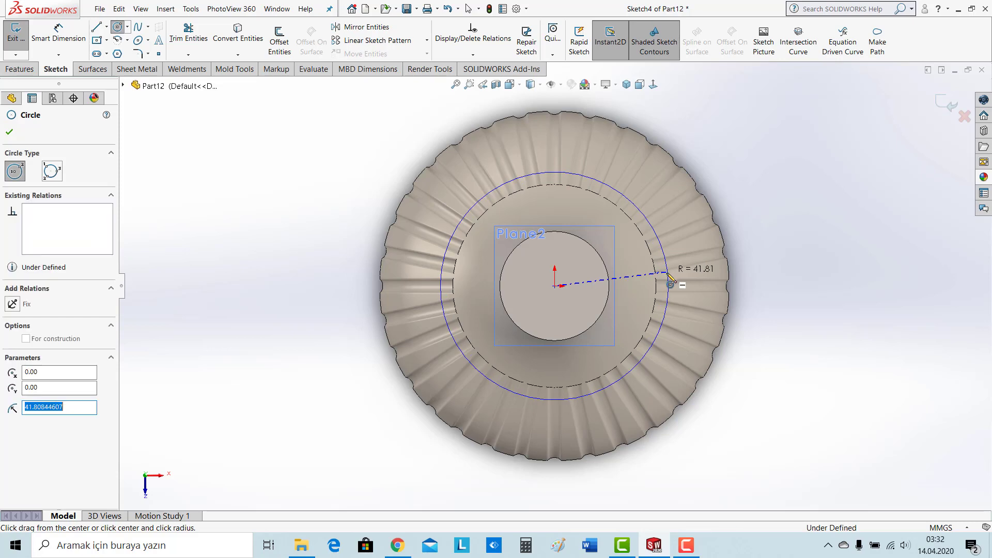
{"action": "scroll", "coordinate": [598, 176], "scroll_direction": "down", "scroll_amount": 3}
{"action": "scroll", "coordinate": [598, 176], "scroll_direction": "down", "scroll_amount": 2}
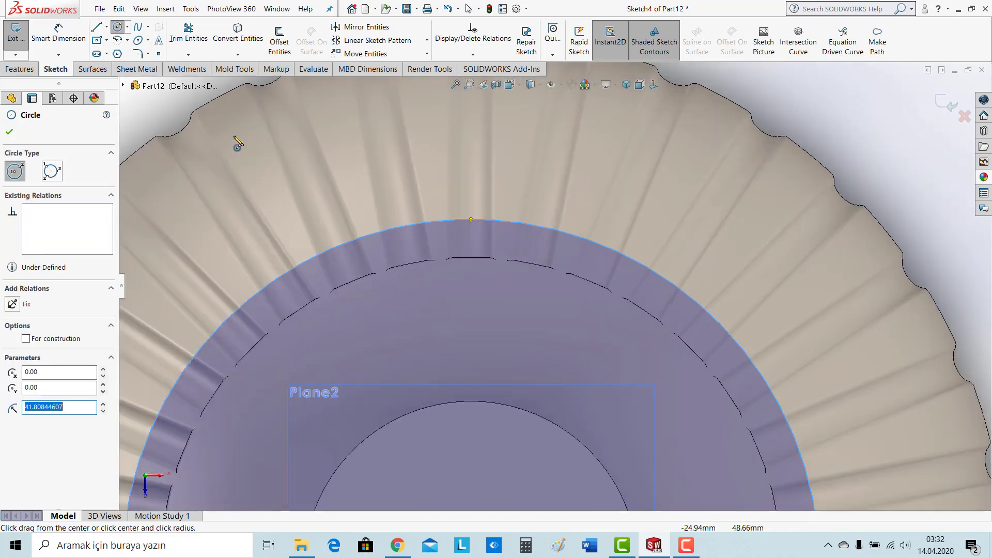
{"action": "left_click", "coordinate": [471, 273]}
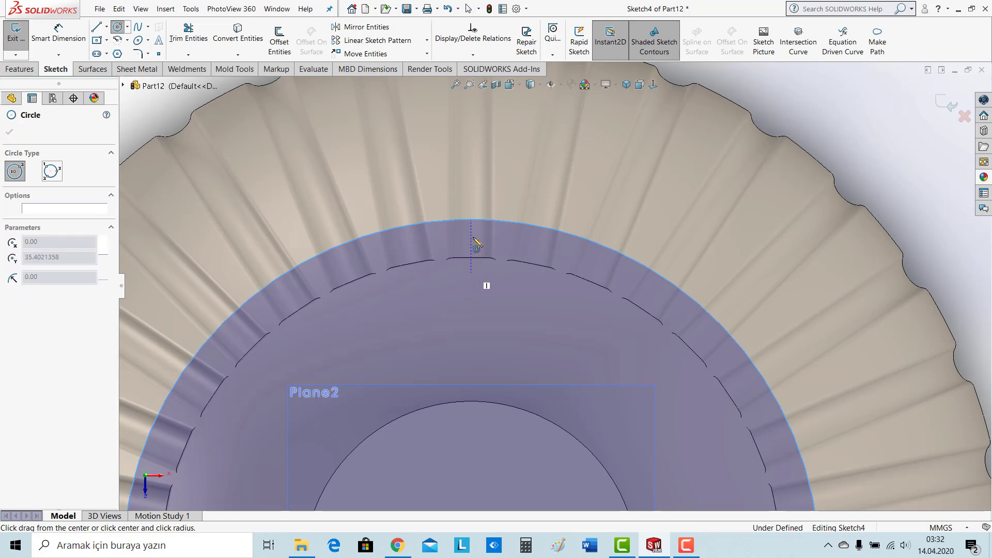
{"action": "left_click", "coordinate": [471, 221]}
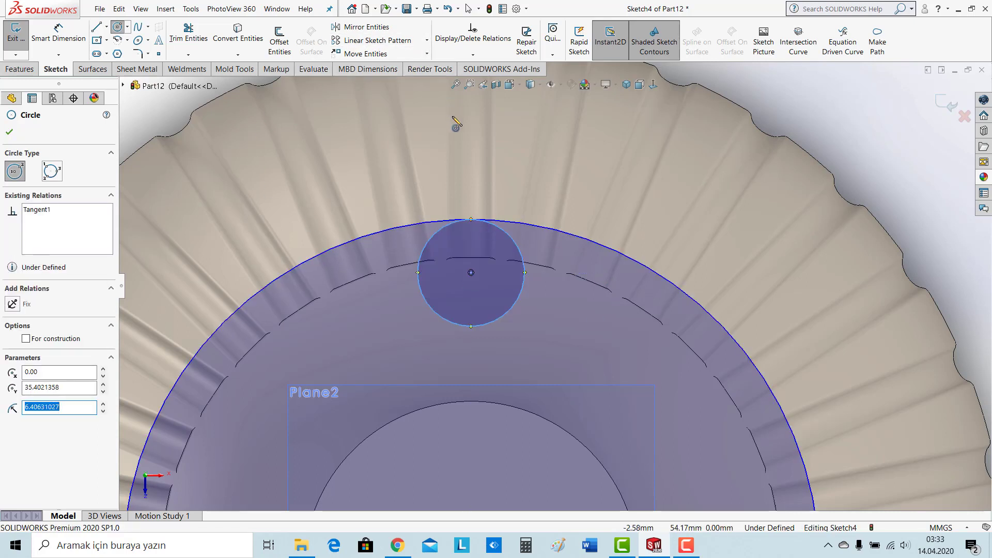
{"action": "key", "text": "Escape"}
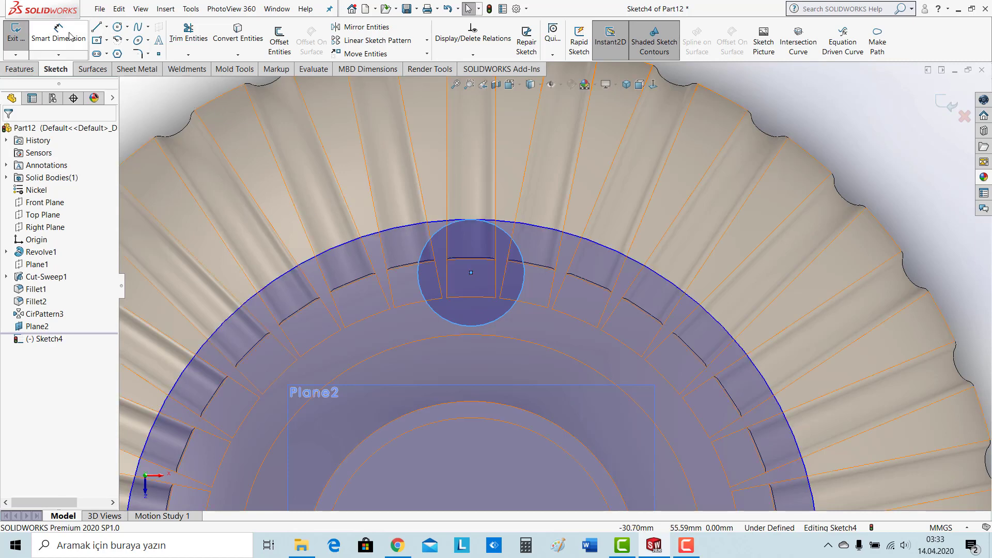
Step: Dimension the large circle to Ø90 and the small circle to Ø16
{"action": "left_click", "coordinate": [319, 253]}
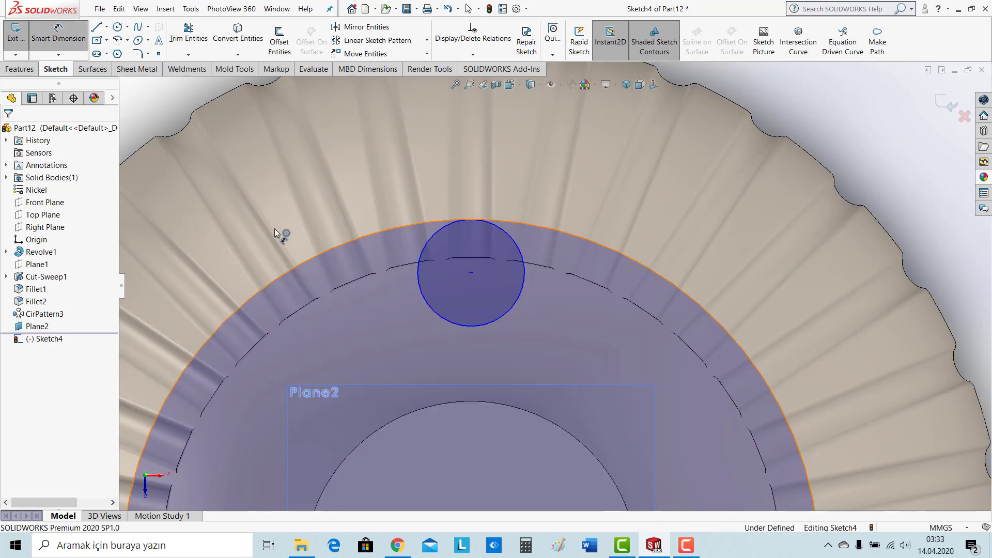
{"action": "left_click", "coordinate": [264, 205]}
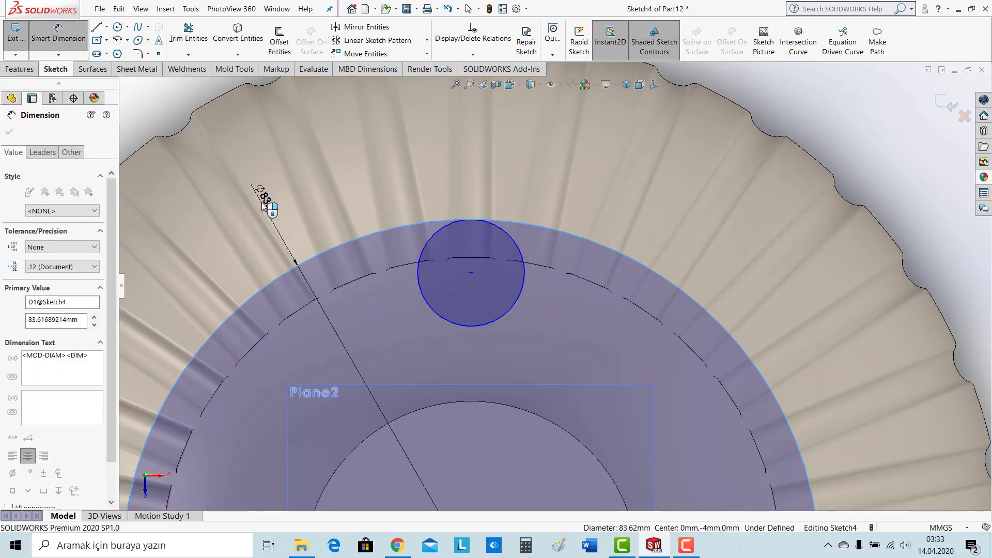
{"action": "type", "text": "90"}
{"action": "key", "text": "Return"}
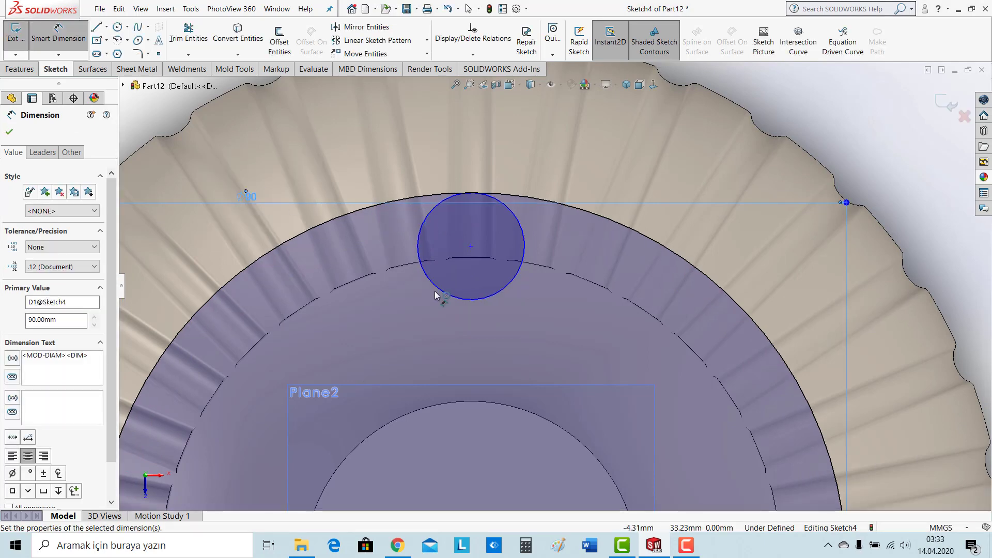
{"action": "left_click", "coordinate": [435, 291]}
{"action": "left_click", "coordinate": [407, 311]}
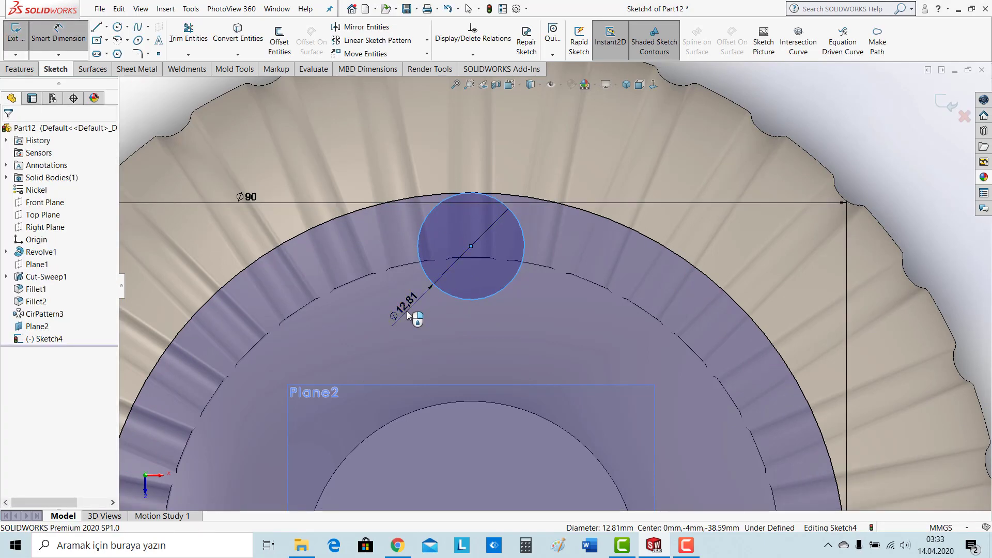
{"action": "type", "text": "16"}
{"action": "key", "text": "Return"}
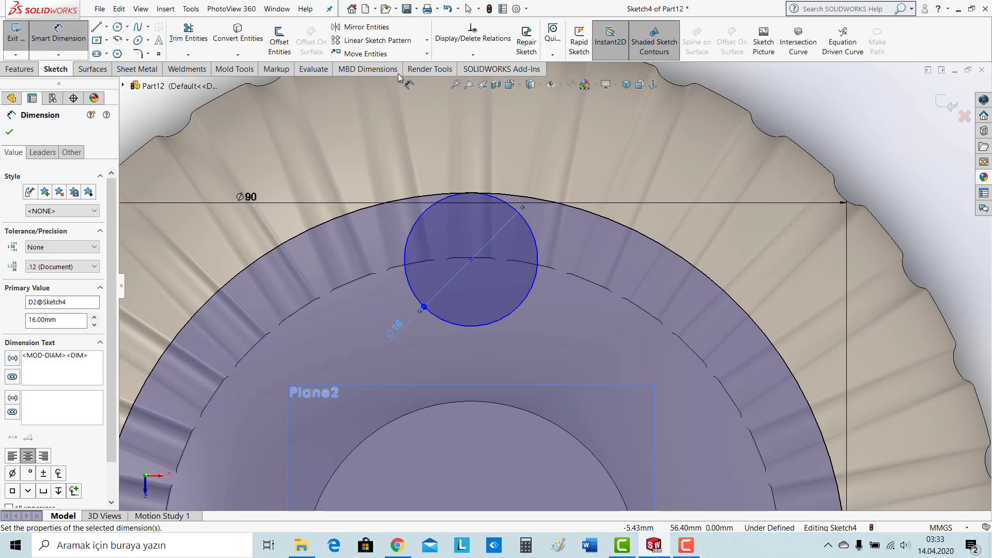
{"action": "left_click", "coordinate": [427, 40]}
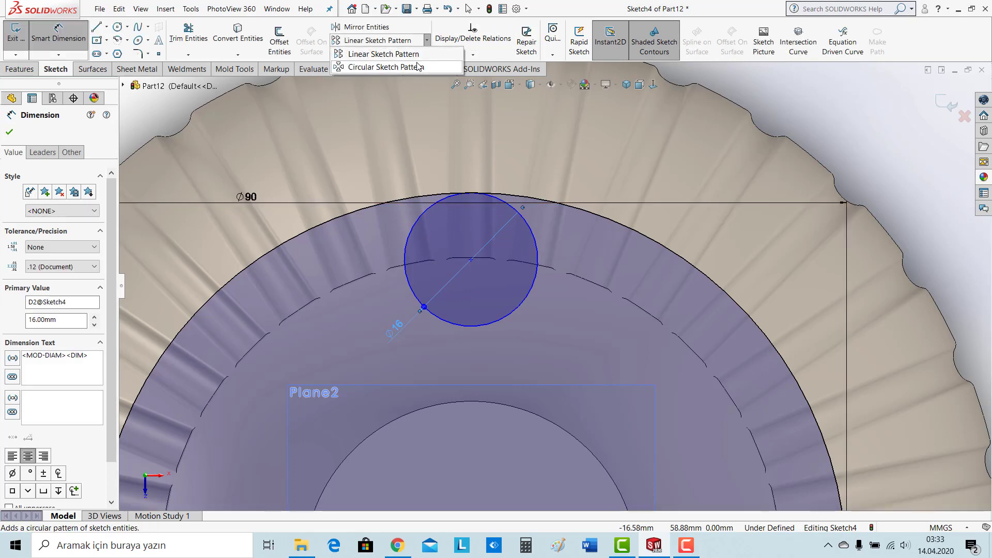
{"action": "left_click", "coordinate": [372, 67]}
Step: Trial a circular pattern of the small circle up to 14 copies, then cancel it
{"action": "left_click", "coordinate": [516, 311]}
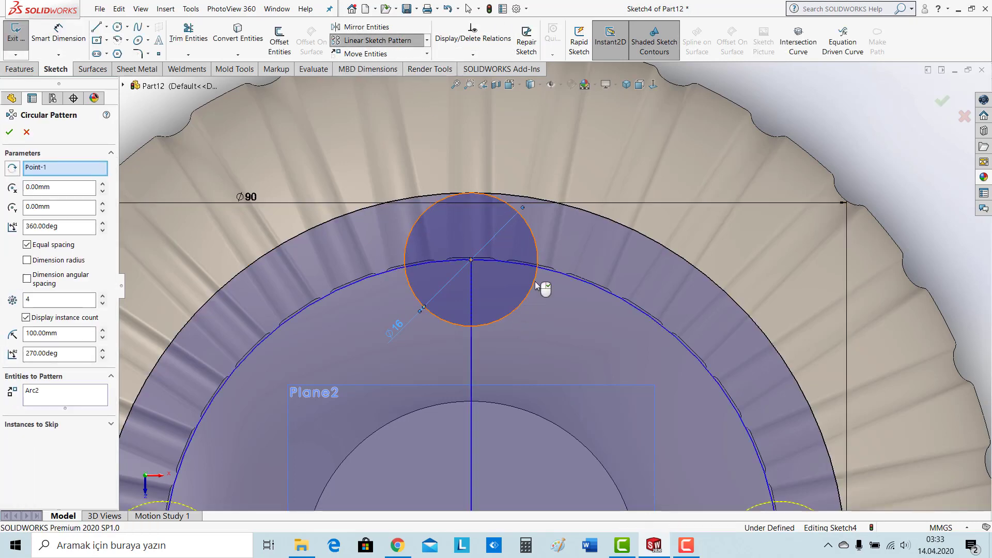
{"action": "scroll", "coordinate": [553, 286], "scroll_direction": "up", "scroll_amount": 5}
{"action": "scroll", "coordinate": [567, 234], "scroll_direction": "up", "scroll_amount": 2}
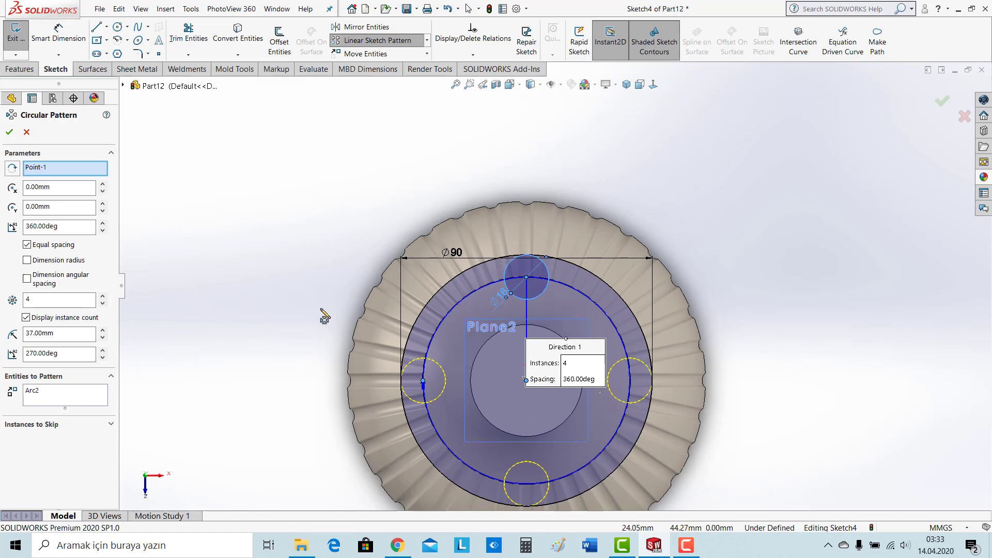
{"action": "left_click", "coordinate": [103, 297]}
{"action": "left_click", "coordinate": [102, 297]}
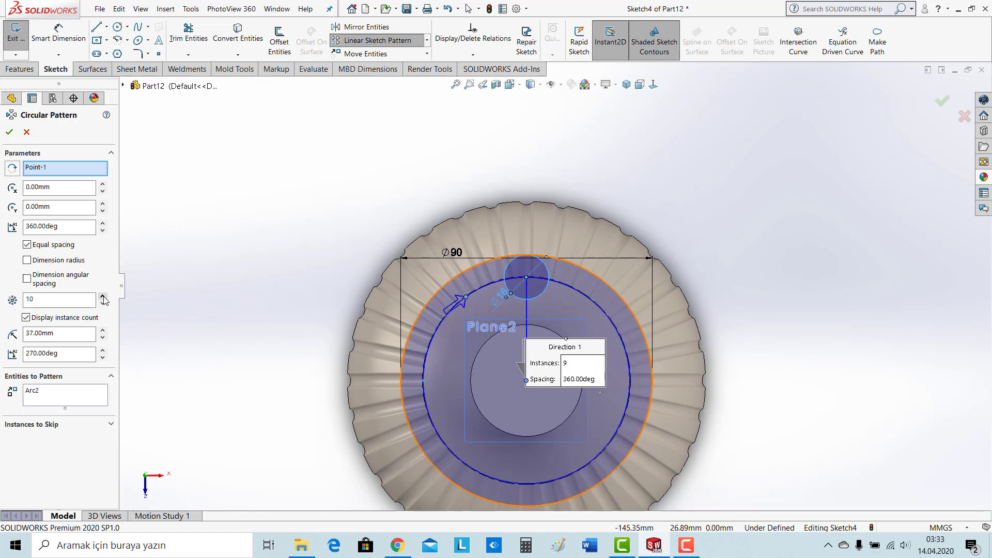
{"action": "left_click", "coordinate": [103, 297]}
{"action": "left_click", "coordinate": [103, 297]}
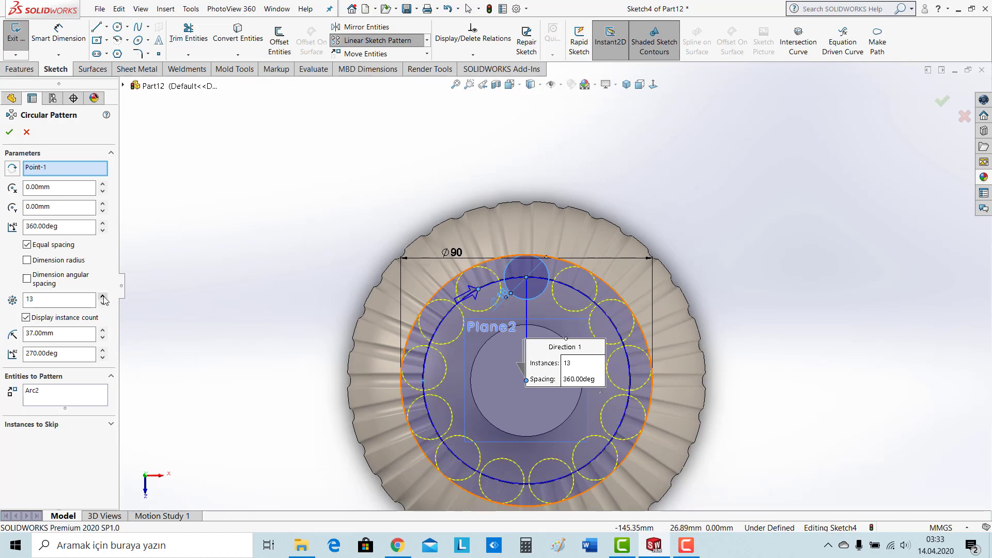
{"action": "left_click", "coordinate": [103, 297]}
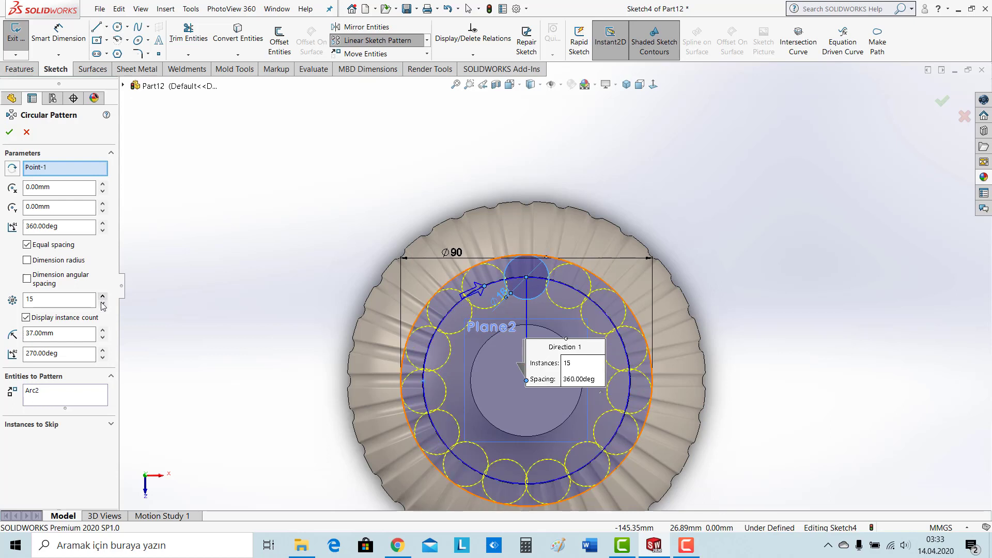
{"action": "left_click", "coordinate": [102, 305]}
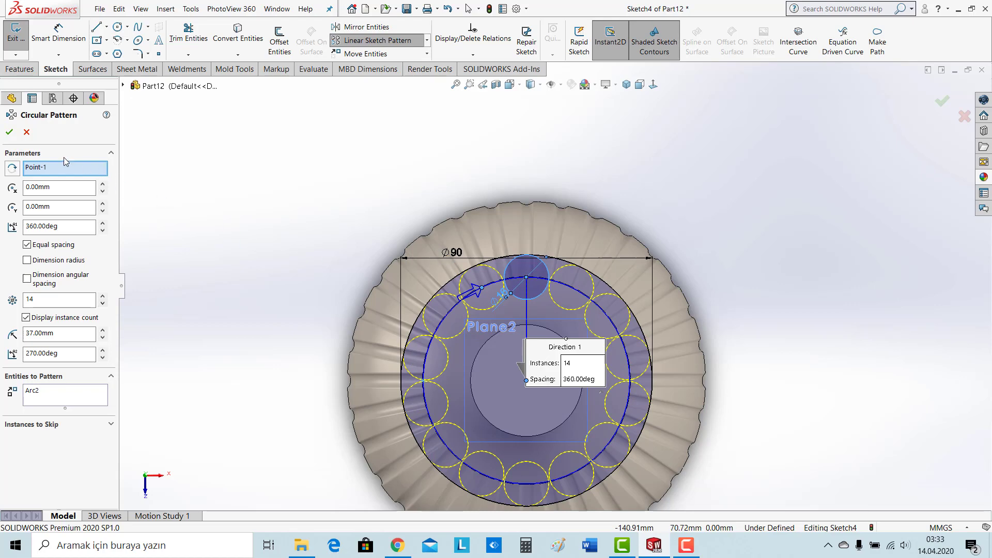
{"action": "left_click", "coordinate": [27, 132]}
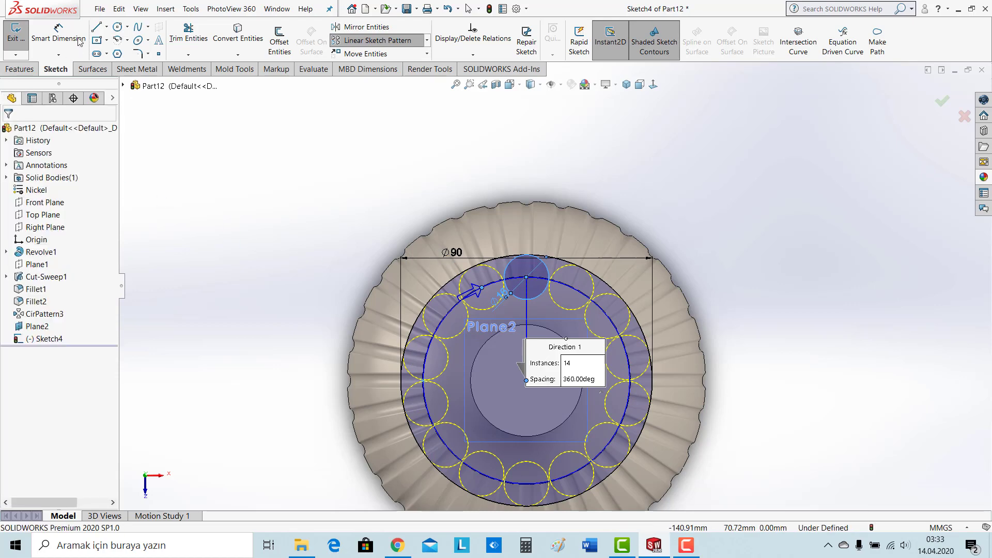
{"action": "left_click", "coordinate": [505, 302]}
Step: Change the small circle's diameter from 16 to 20 mm
{"action": "double_click", "coordinate": [501, 295]}
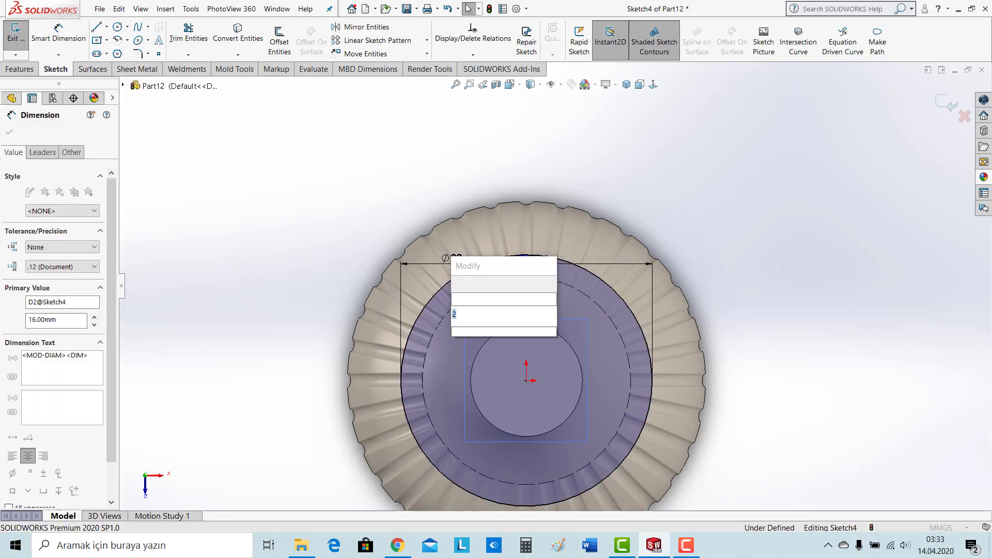
{"action": "type", "text": "20"}
{"action": "key", "text": "Return"}
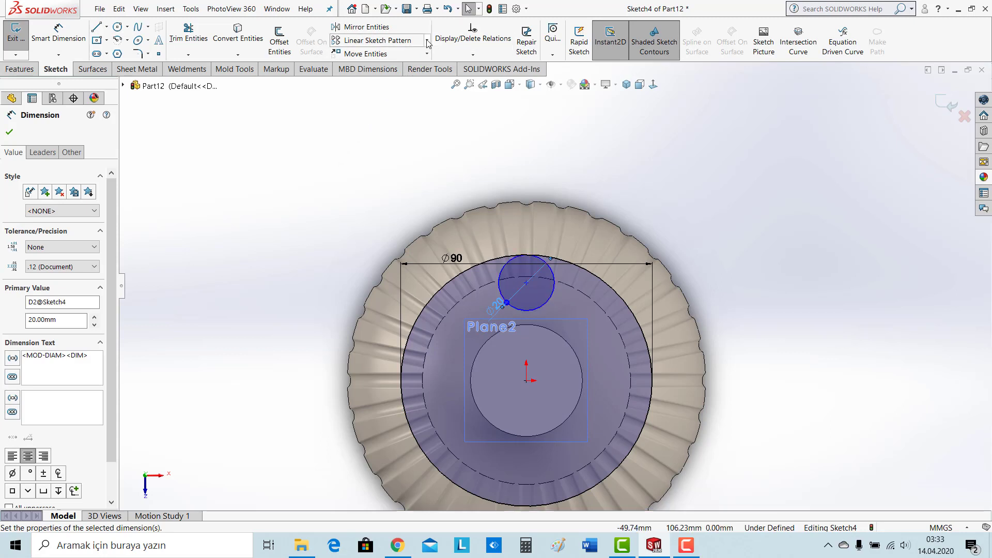
Step: Circular-pattern the Ø20 circle 13 times evenly around the sketch centre
{"action": "left_click", "coordinate": [426, 40]}
{"action": "left_click", "coordinate": [398, 67]}
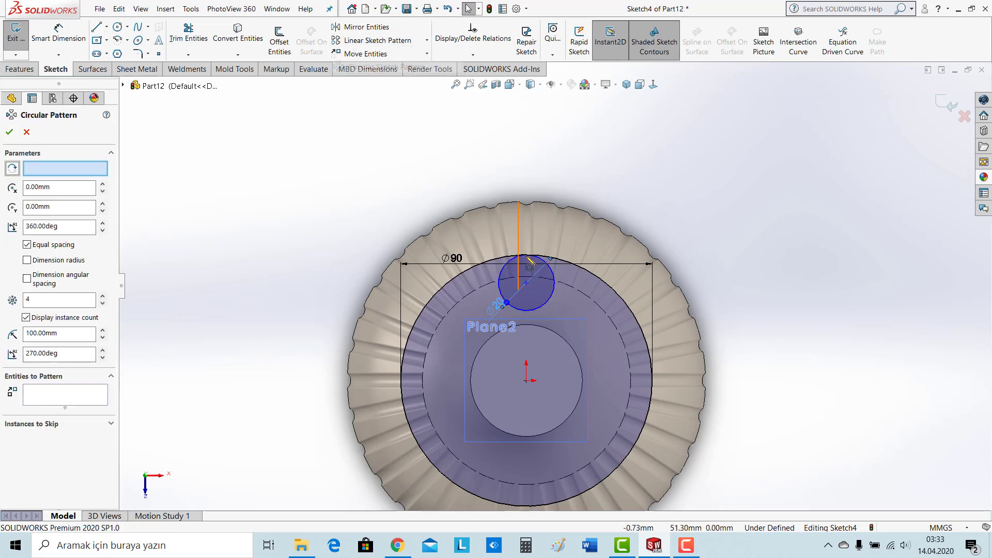
{"action": "left_click", "coordinate": [542, 311]}
{"action": "left_click", "coordinate": [102, 297]}
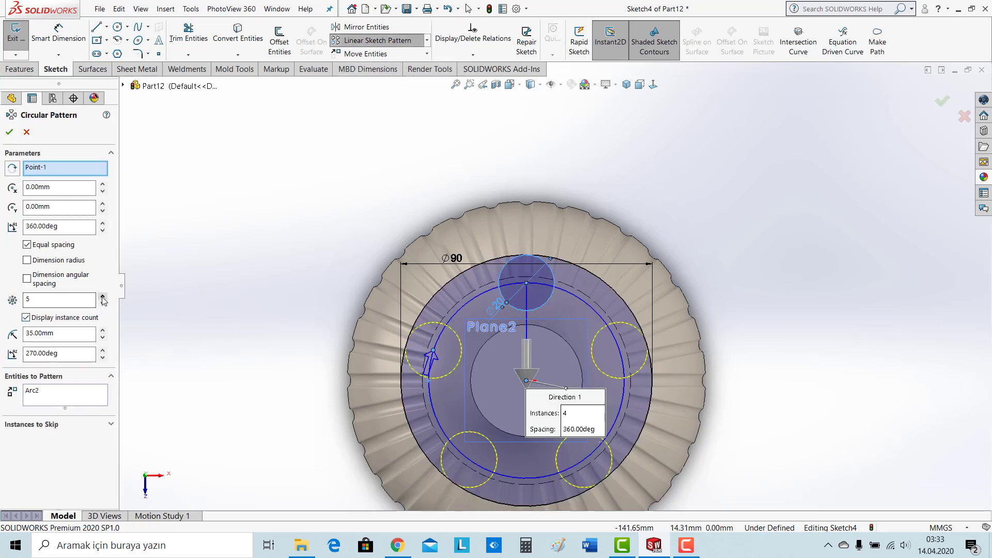
{"action": "left_click", "coordinate": [103, 297]}
{"action": "left_click", "coordinate": [103, 297]}
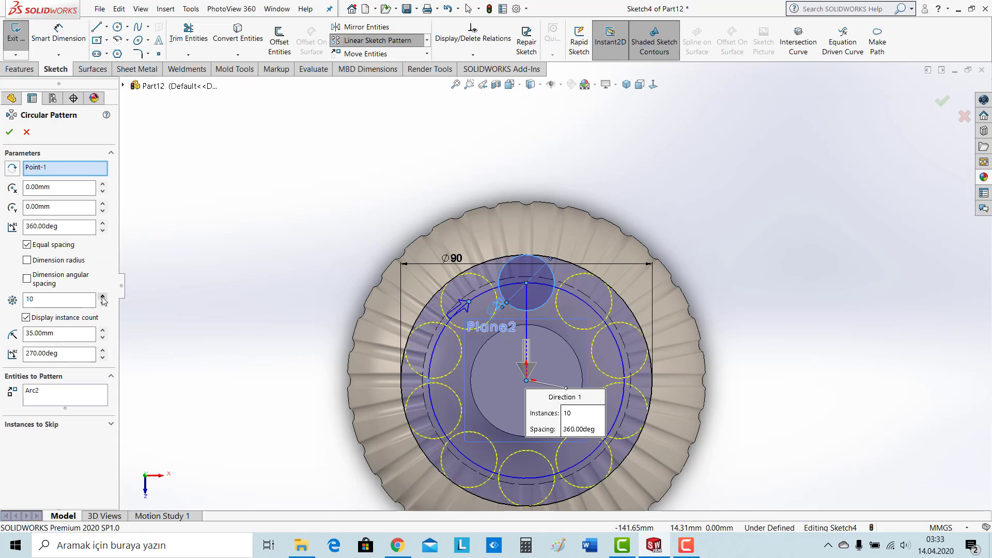
{"action": "left_click", "coordinate": [102, 297]}
{"action": "left_click", "coordinate": [102, 296]}
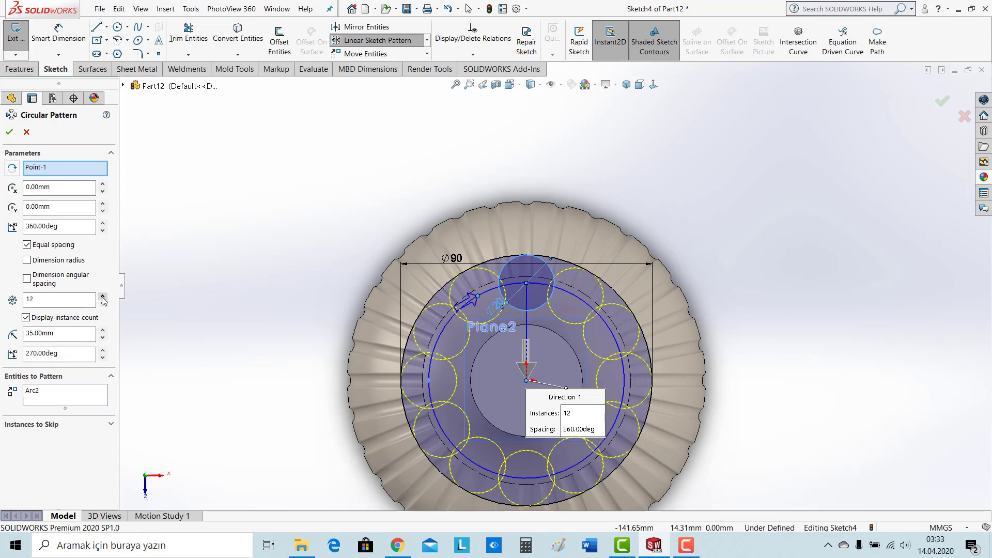
{"action": "left_click", "coordinate": [102, 297]}
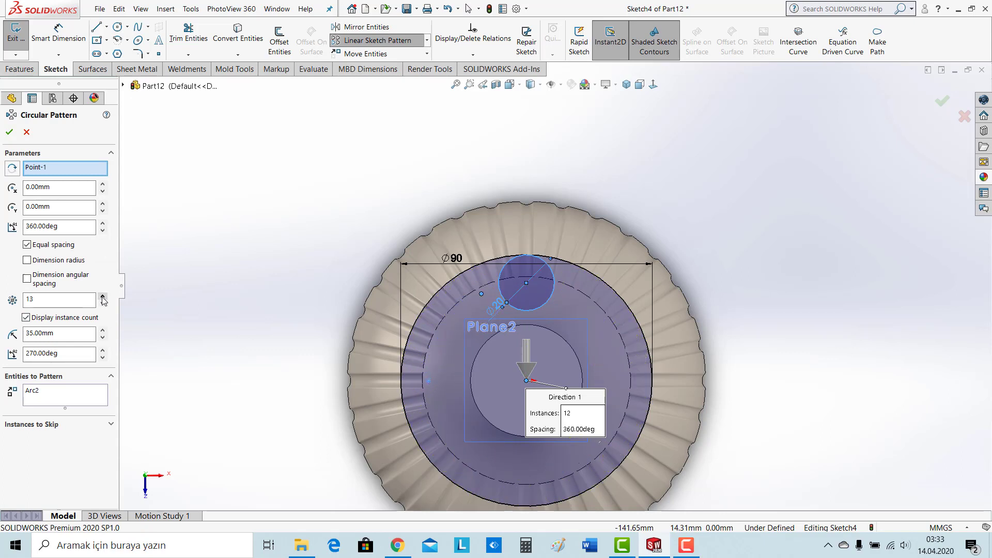
{"action": "left_click", "coordinate": [10, 132]}
{"action": "left_click", "coordinate": [201, 32]}
Step: Power-trim the overlapping inner arcs of the 13 circles into a scalloped outline
{"action": "scroll", "coordinate": [576, 333], "scroll_direction": "down", "scroll_amount": 2}
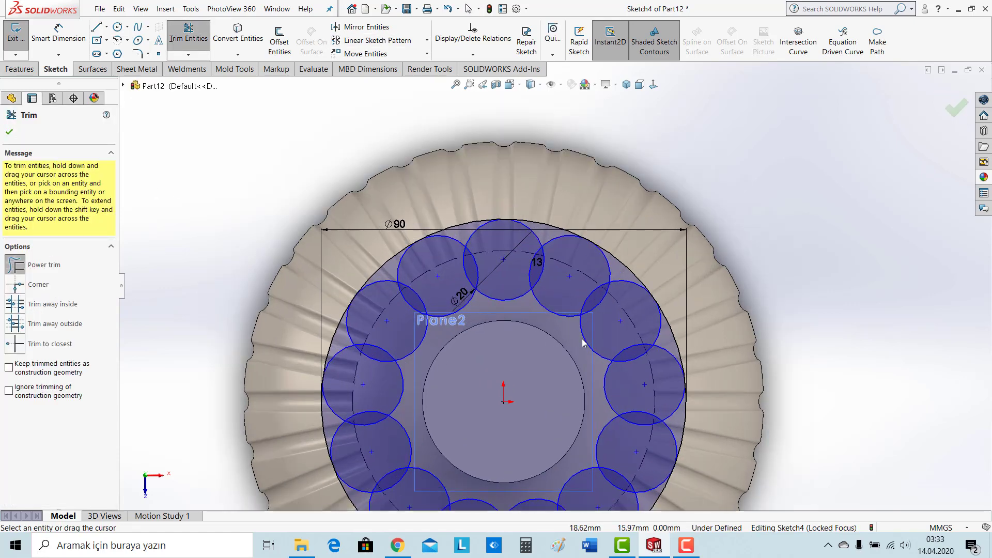
{"action": "mouse_move", "coordinate": [606, 347]}
{"action": "left_mouse_down"}
{"action": "mouse_move", "coordinate": [454, 507]}
{"action": "mouse_move", "coordinate": [624, 351]}
{"action": "left_mouse_up"}
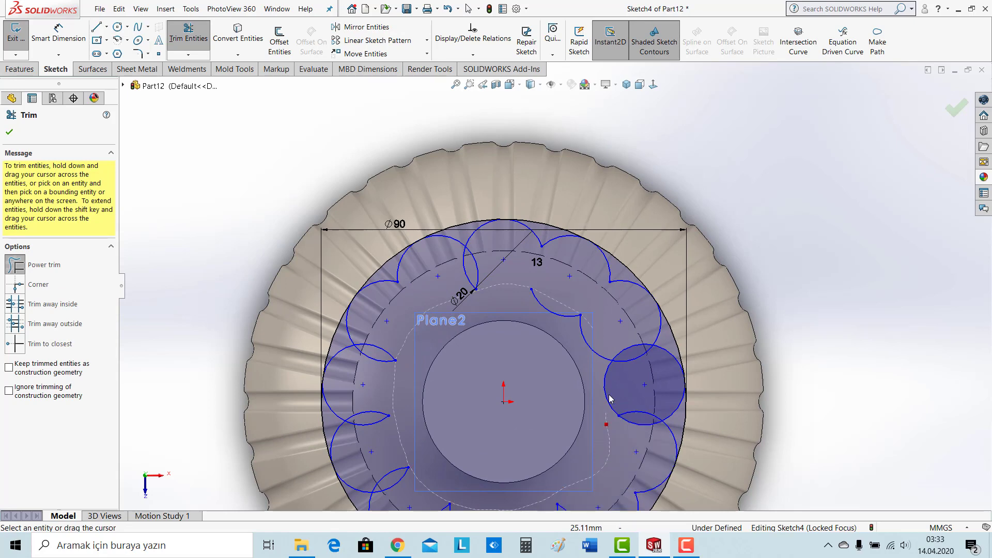
{"action": "left_click_drag", "start_coordinate": [515, 337], "coordinate": [510, 344]}
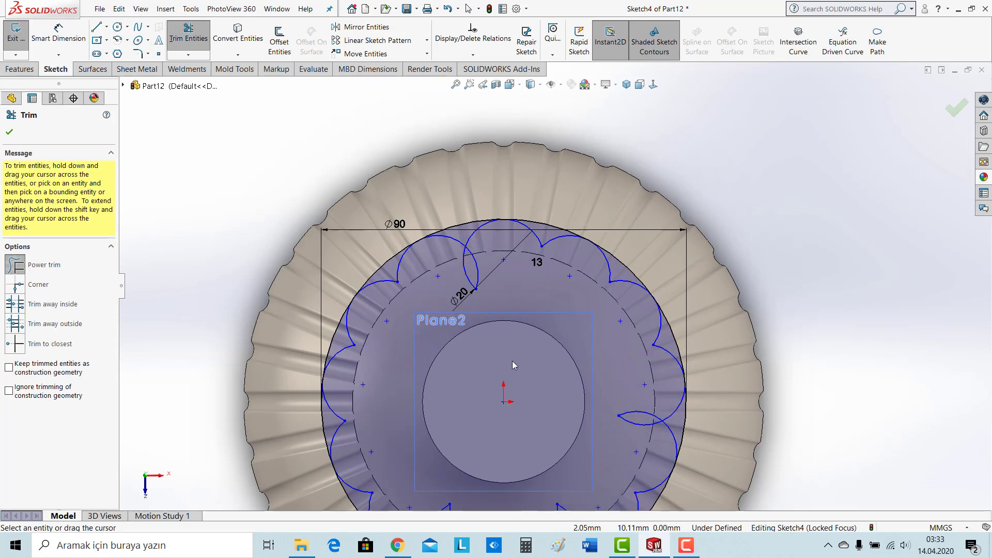
{"action": "scroll", "coordinate": [512, 365], "scroll_direction": "up", "scroll_amount": 3}
{"action": "scroll", "coordinate": [545, 383], "scroll_direction": "down", "scroll_amount": 3}
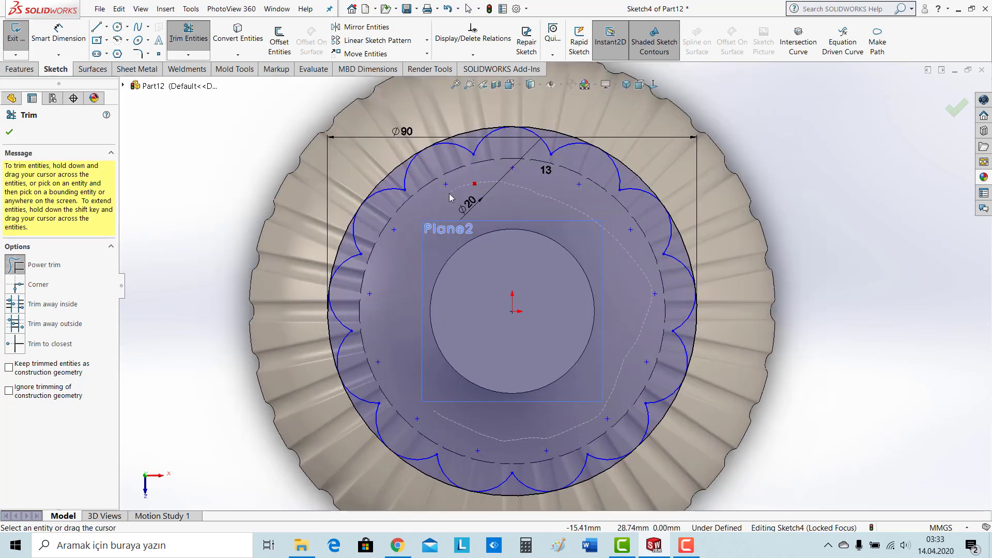
{"action": "left_click_drag", "start_coordinate": [451, 197], "coordinate": [451, 161]}
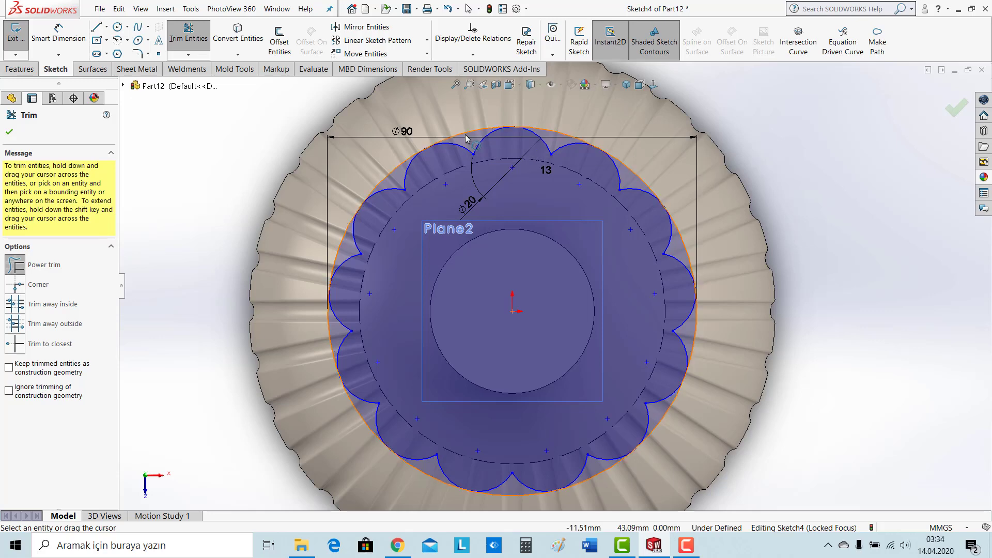
{"action": "left_click", "coordinate": [9, 132]}
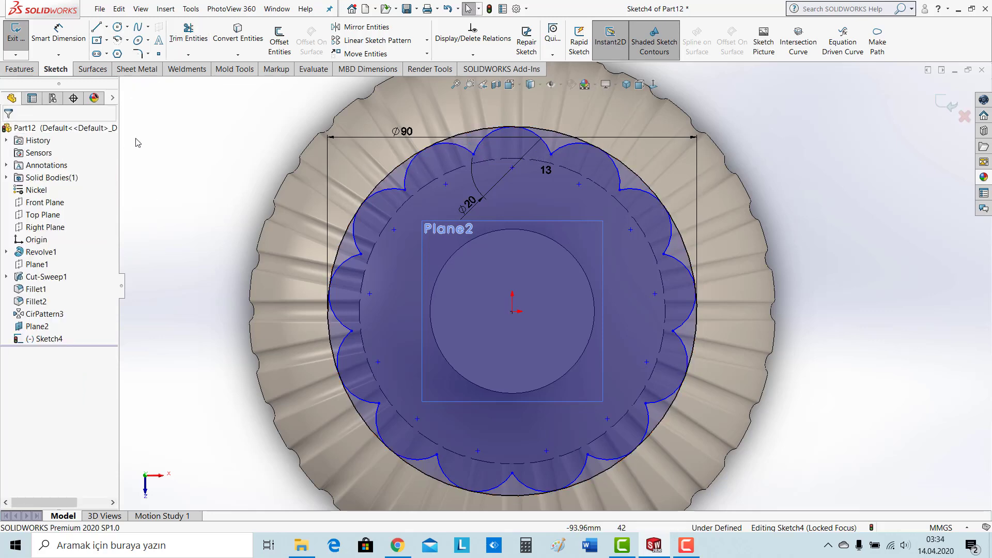
Step: Delete the outer Ø90 circle along with its dimension
{"action": "left_click", "coordinate": [474, 134]}
{"action": "key", "text": "Delete"}
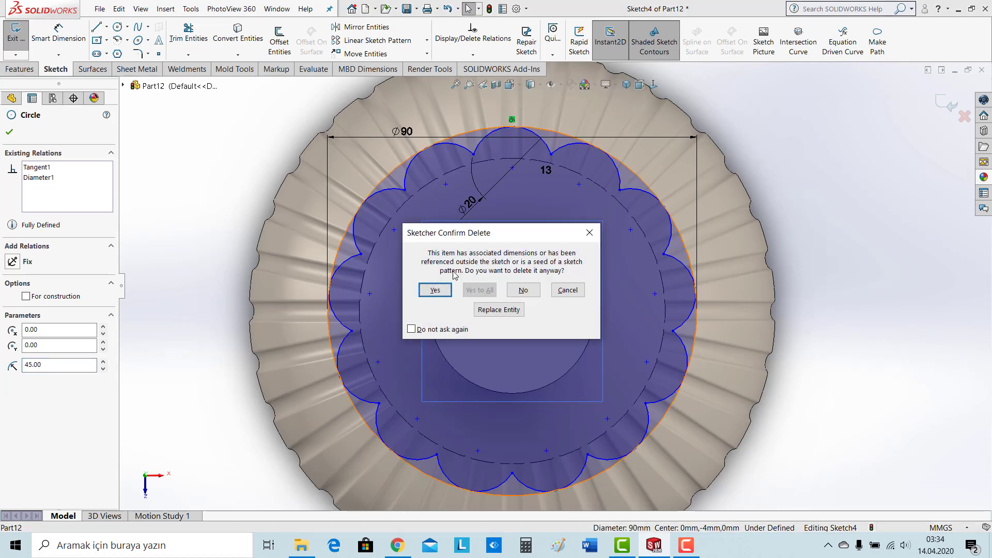
{"action": "left_click", "coordinate": [435, 291]}
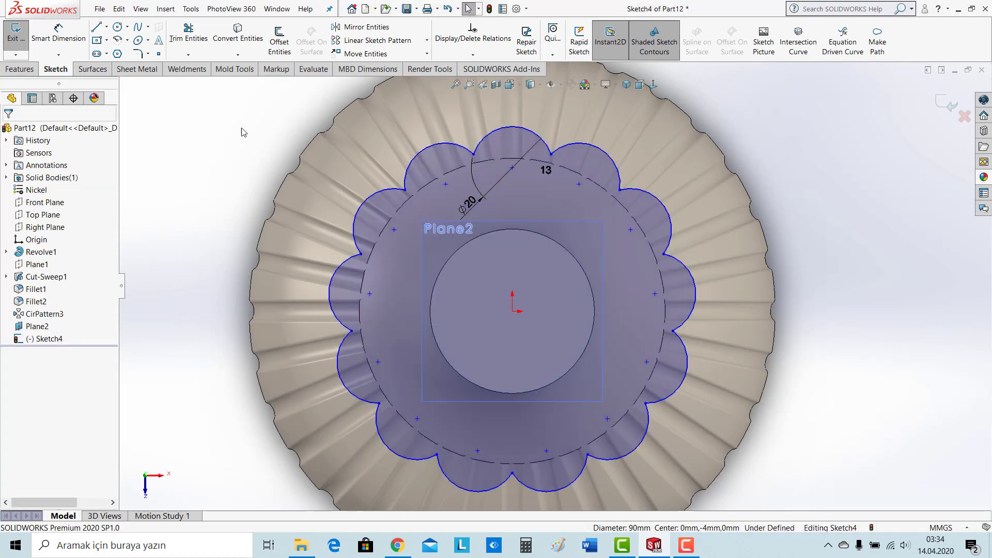
{"action": "left_click", "coordinate": [143, 54]}
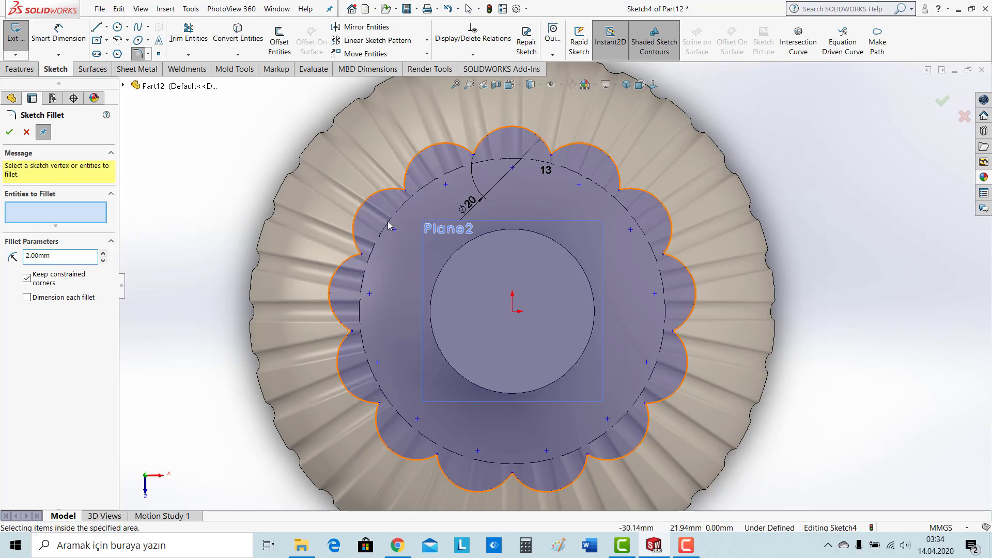
Step: Round the sharp corners between the scallops with 2 mm sketch fillets
{"action": "left_click", "coordinate": [402, 187]}
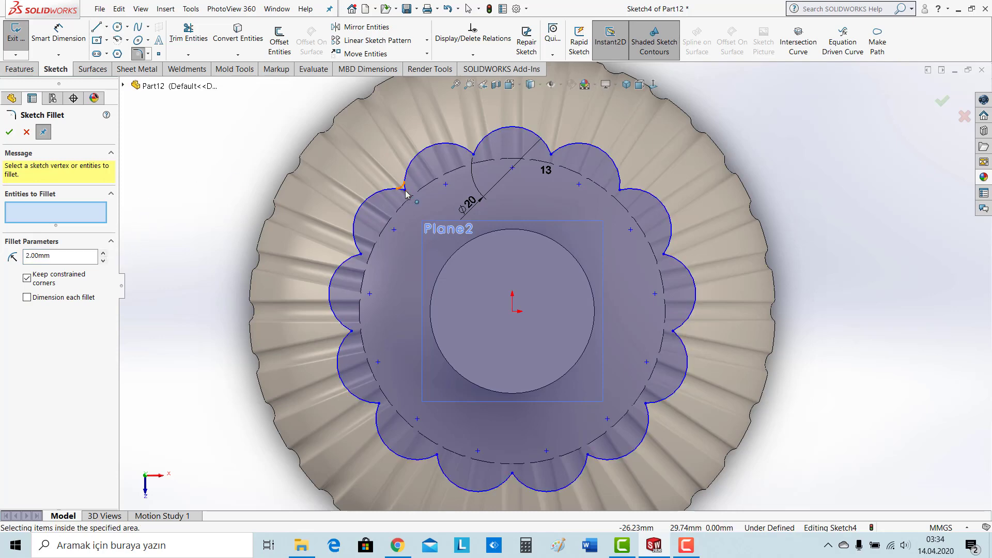
{"action": "left_click", "coordinate": [513, 159]}
{"action": "left_click", "coordinate": [594, 167]}
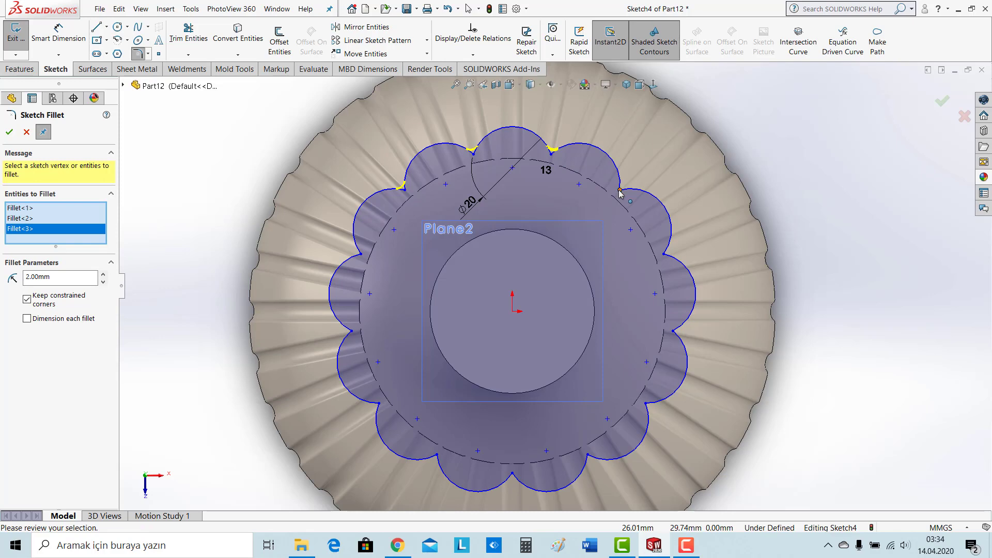
{"action": "left_click", "coordinate": [360, 254]}
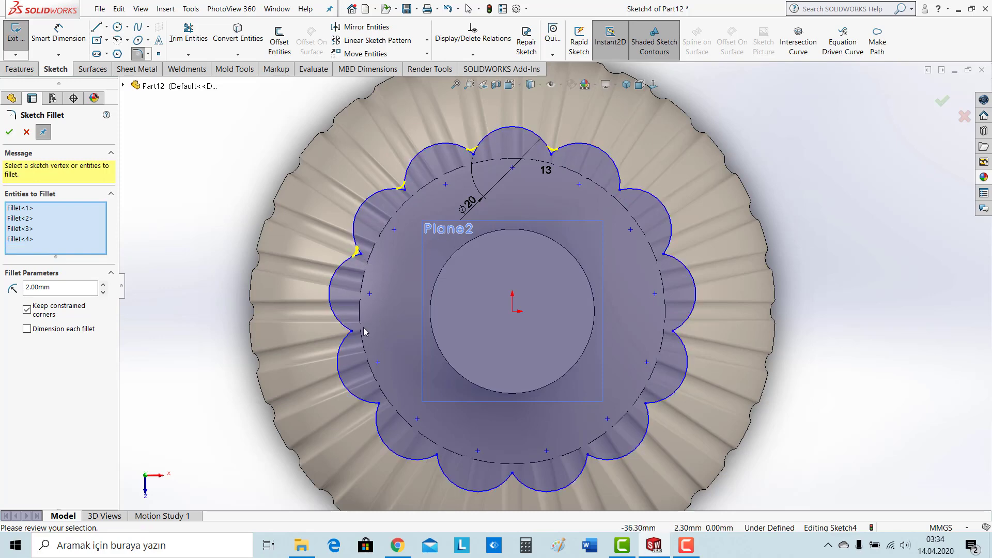
{"action": "left_click", "coordinate": [353, 333]}
{"action": "left_click", "coordinate": [375, 406]}
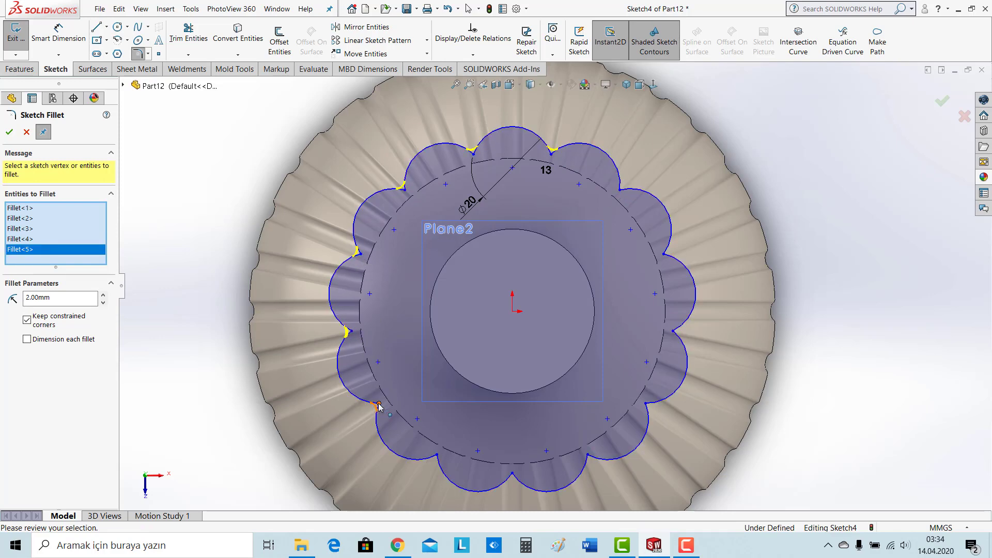
{"action": "left_click", "coordinate": [436, 458]}
{"action": "left_click", "coordinate": [512, 474]}
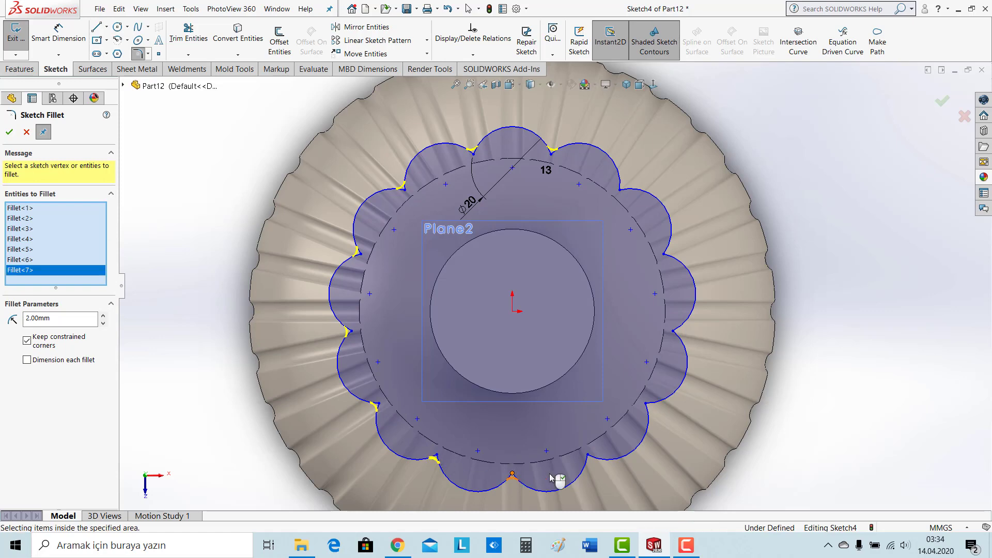
{"action": "left_click", "coordinate": [588, 458]}
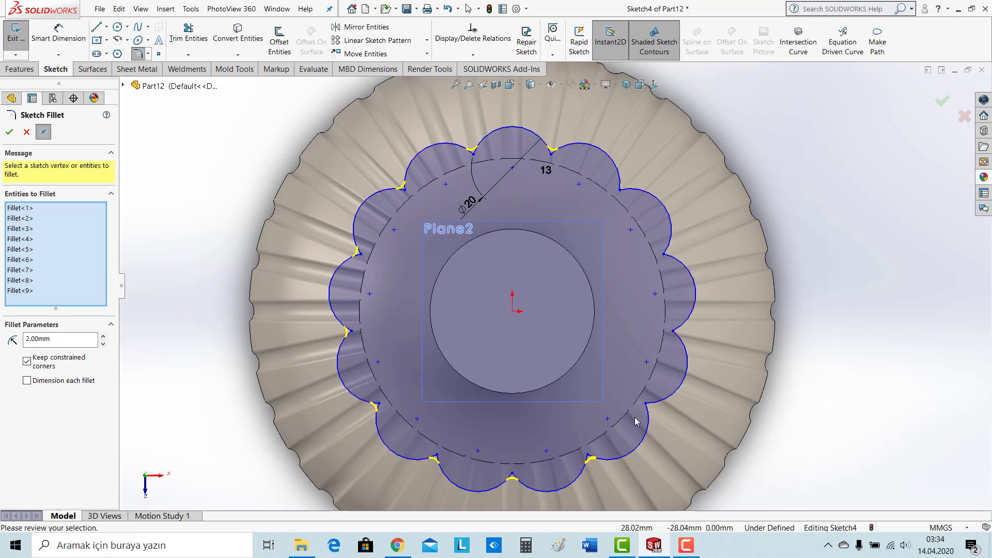
{"action": "left_click", "coordinate": [655, 396]}
{"action": "left_click", "coordinate": [675, 332]}
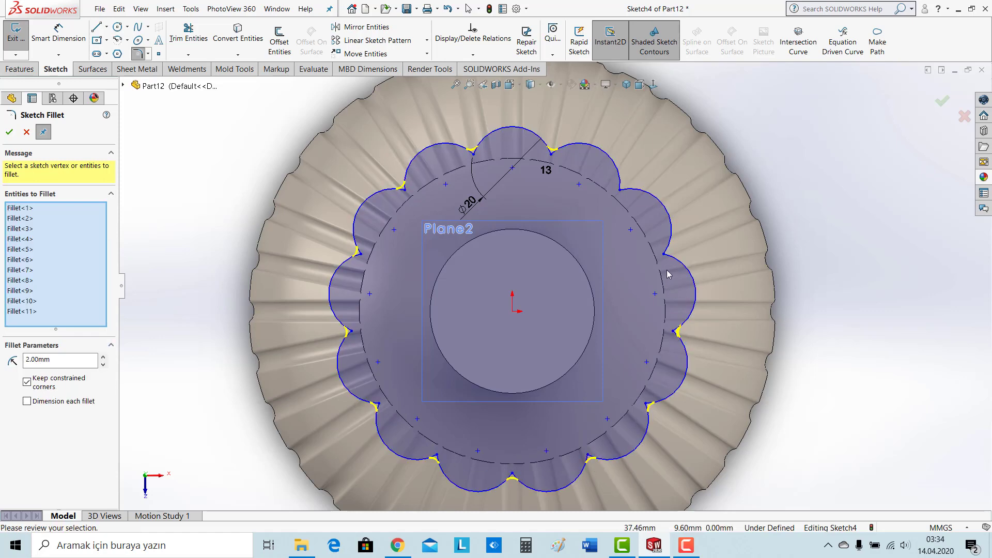
{"action": "left_click", "coordinate": [665, 257]}
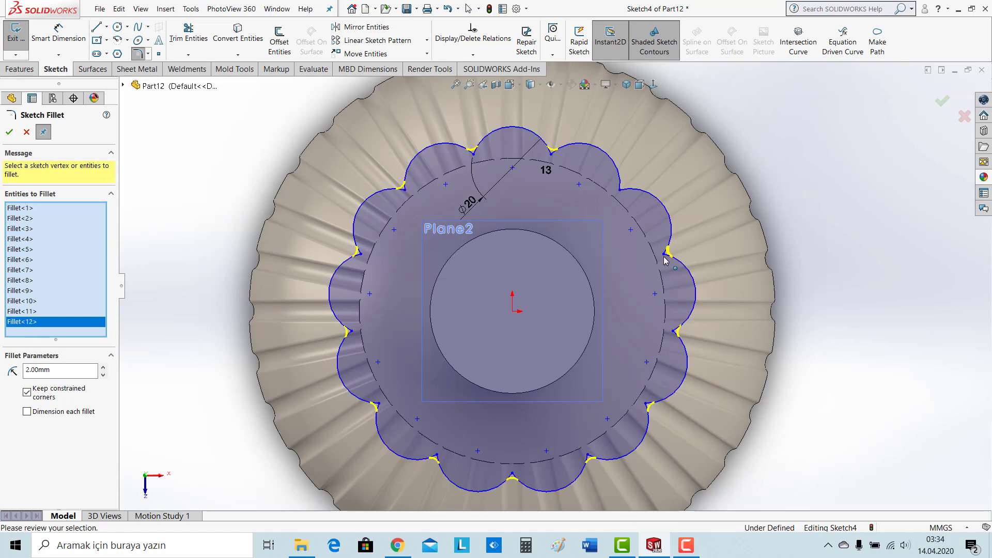
{"action": "left_click", "coordinate": [621, 192]}
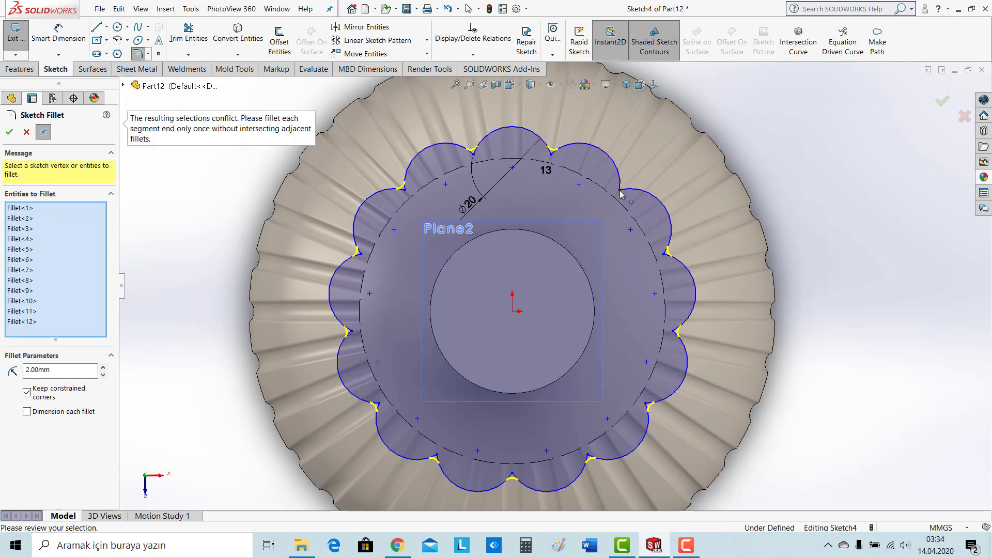
{"action": "left_click", "coordinate": [10, 133]}
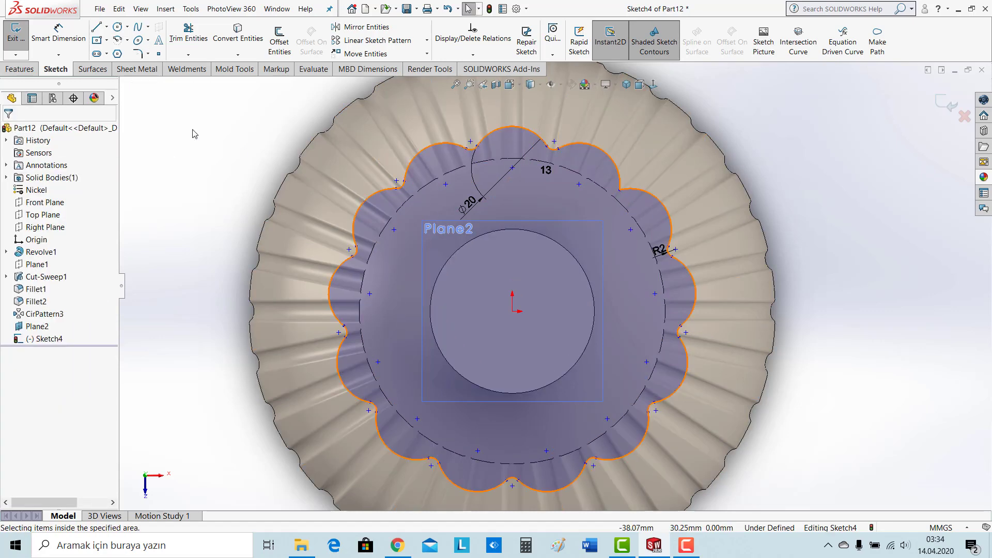
Step: Add the missed 2 mm fillet at the top-right scallop corner
{"action": "left_click", "coordinate": [138, 53]}
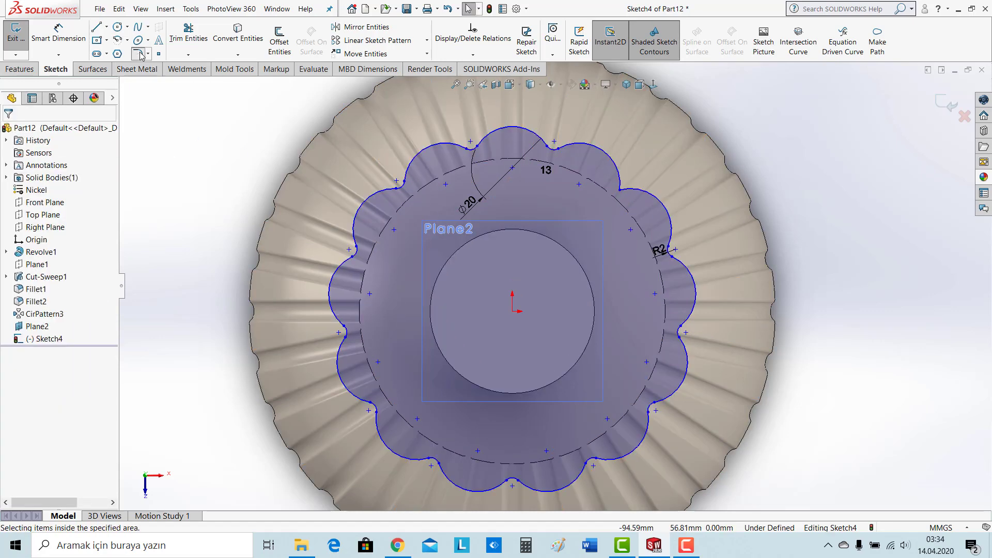
{"action": "left_click", "coordinate": [621, 189]}
{"action": "left_click", "coordinate": [10, 133]}
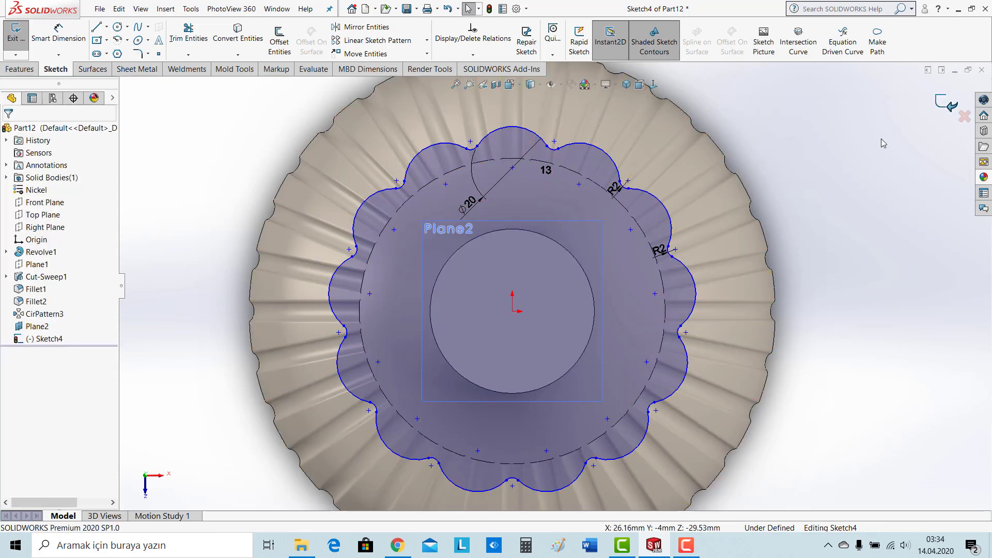
Step: Close Sketch4 and convert the neck's top-face rim into a new Sketch5
{"action": "key", "text": "ctrl+b"}
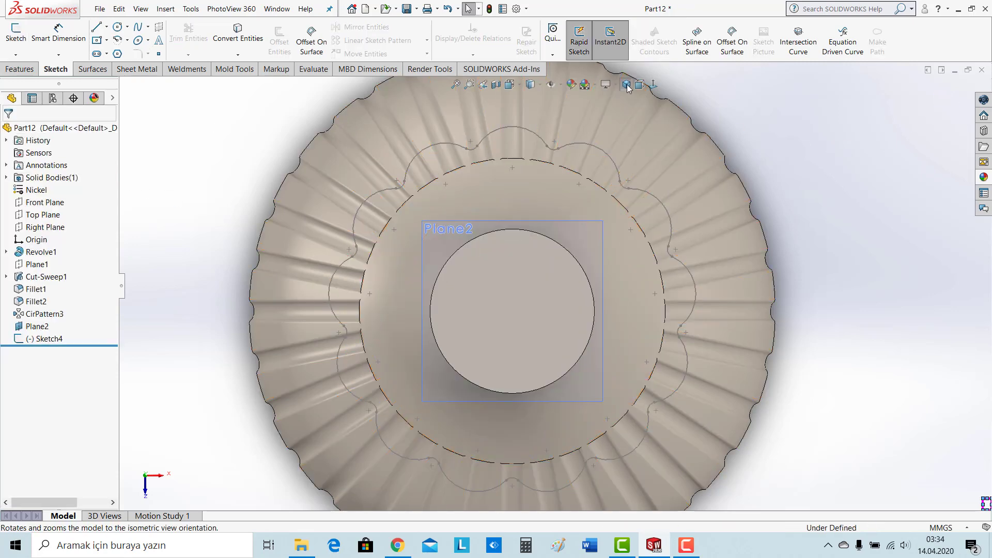
{"action": "left_click", "coordinate": [627, 86]}
{"action": "left_click", "coordinate": [599, 177]}
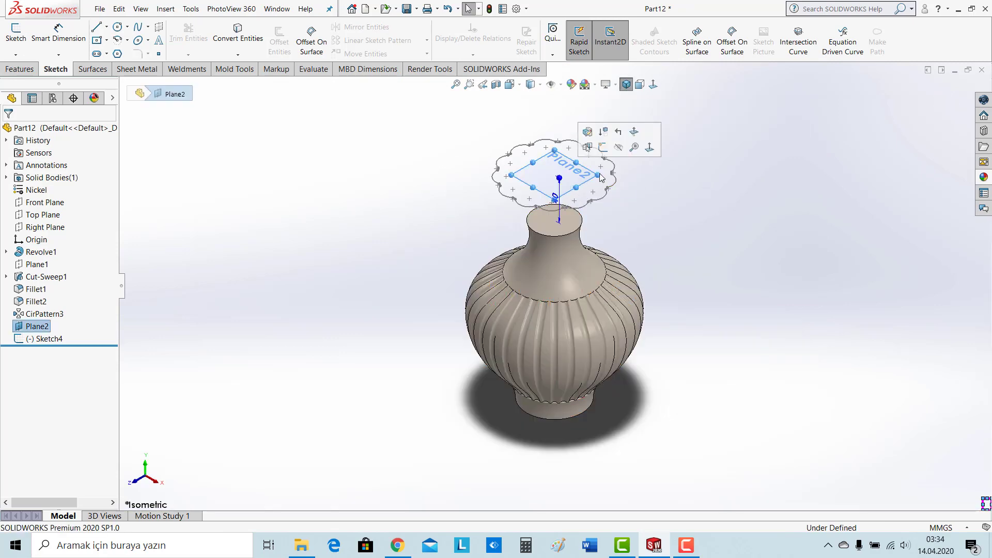
{"action": "left_click", "coordinate": [671, 196]}
{"action": "scroll", "coordinate": [637, 192], "scroll_direction": "down", "scroll_amount": 2}
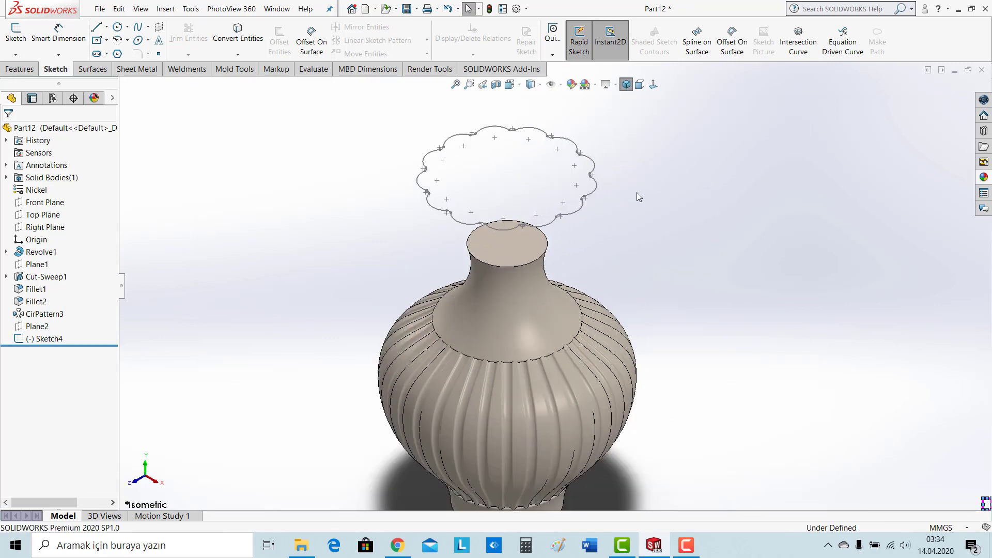
{"action": "scroll", "coordinate": [640, 195], "scroll_direction": "down", "scroll_amount": 3}
{"action": "left_click", "coordinate": [454, 285]}
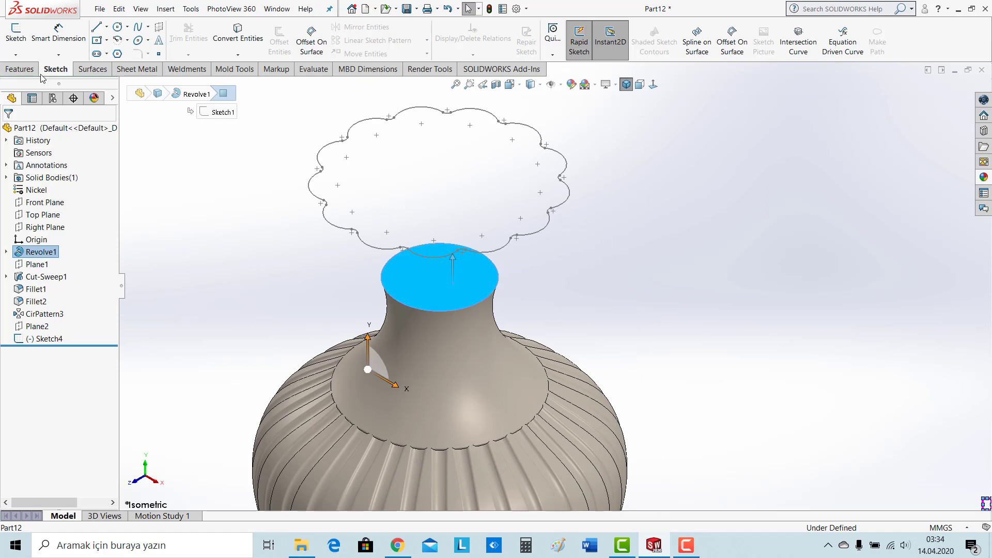
{"action": "left_click", "coordinate": [16, 32]}
{"action": "left_click", "coordinate": [237, 33]}
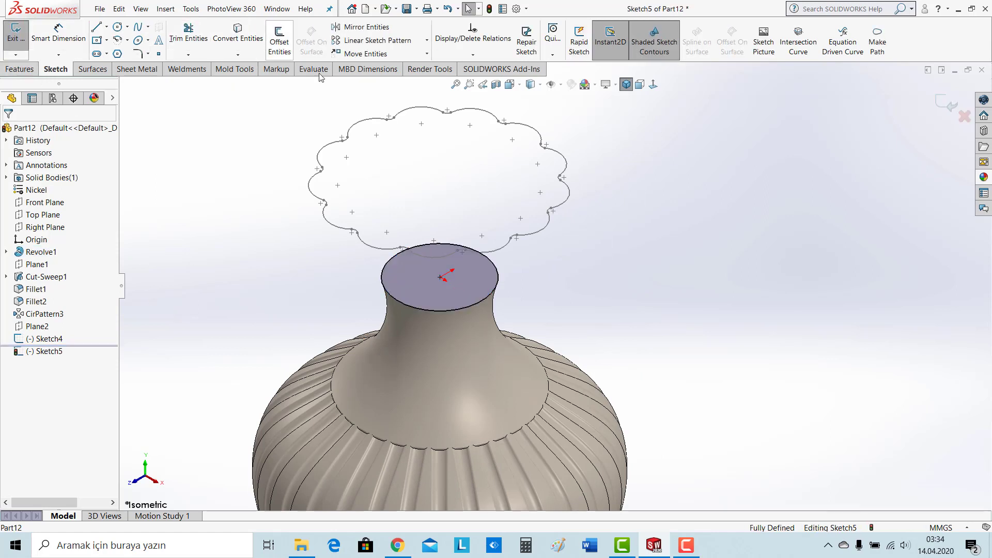
{"action": "left_click", "coordinate": [952, 106]}
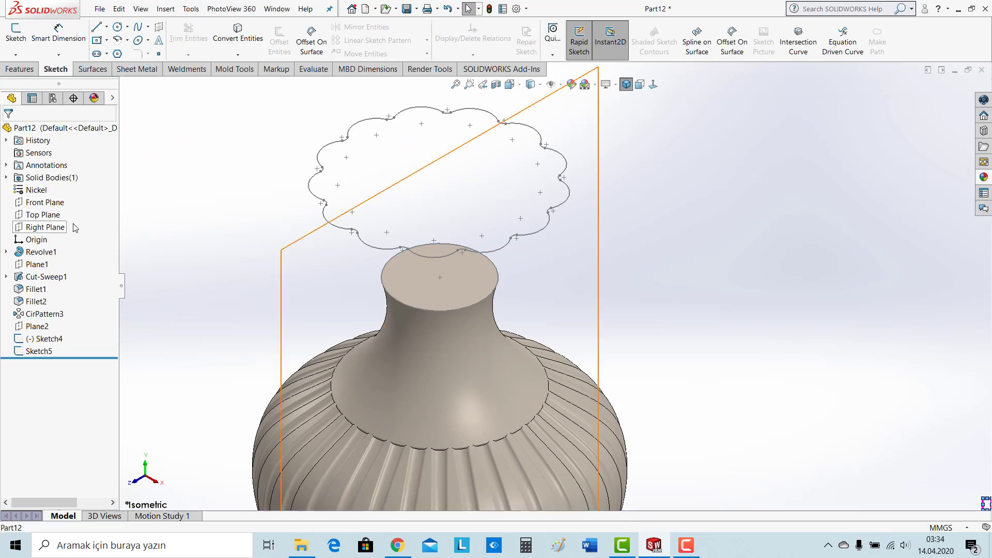
Step: Sketch a three-point spline on the Right Plane from the neck rim to the scalloped outline
{"action": "left_click", "coordinate": [49, 228]}
{"action": "left_click", "coordinate": [654, 84]}
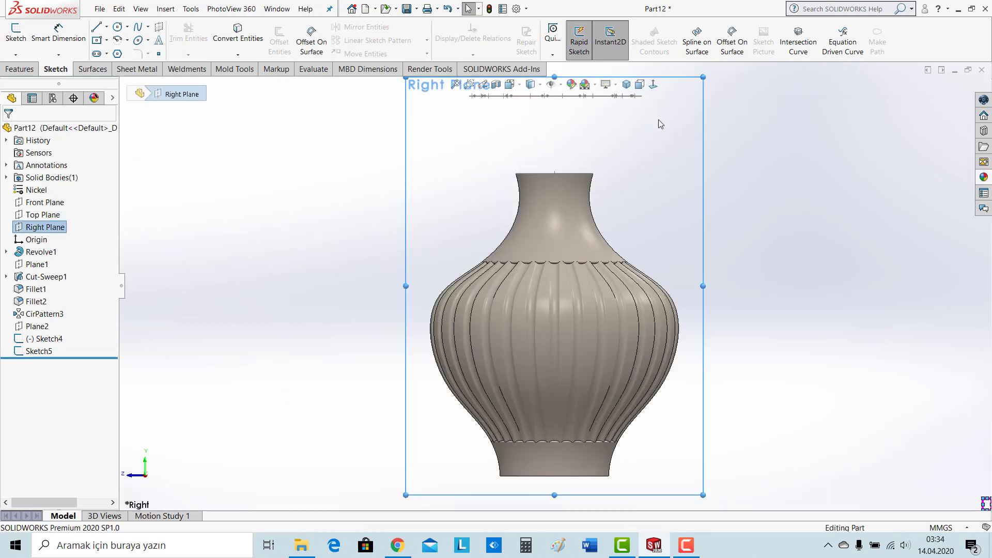
{"action": "key", "text": "z"}
{"action": "scroll", "coordinate": [658, 124], "scroll_direction": "down", "scroll_amount": 5}
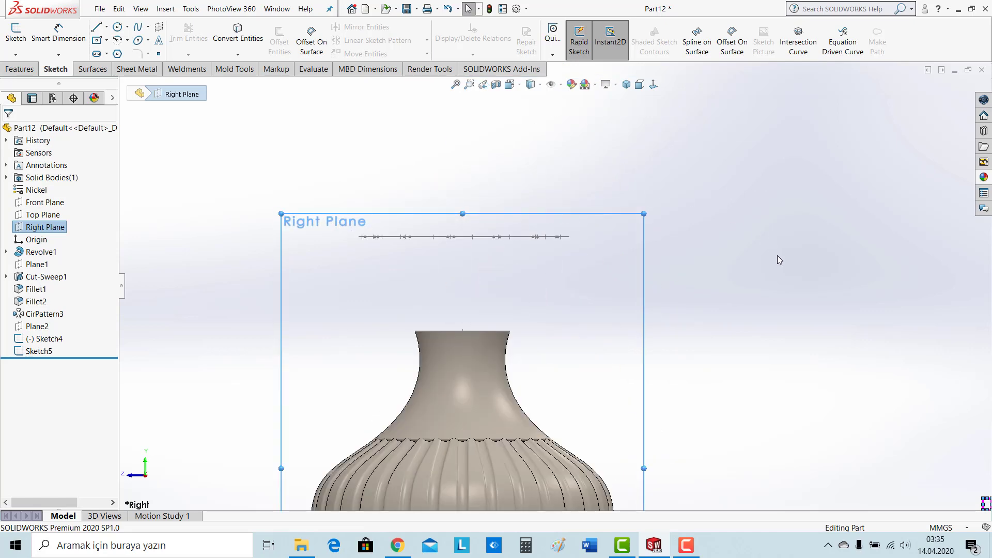
{"action": "left_click", "coordinate": [138, 32]}
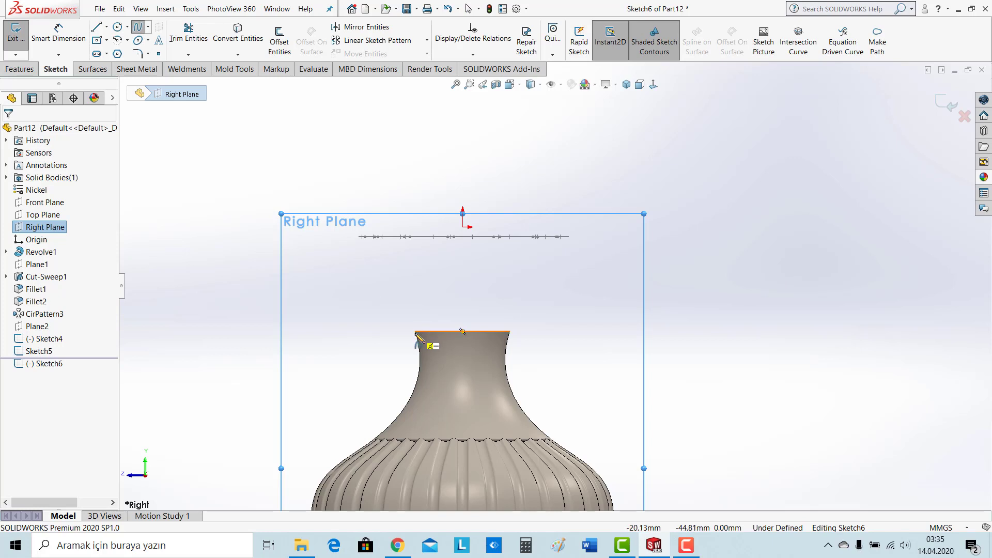
{"action": "scroll", "coordinate": [416, 335], "scroll_direction": "down", "scroll_amount": 3}
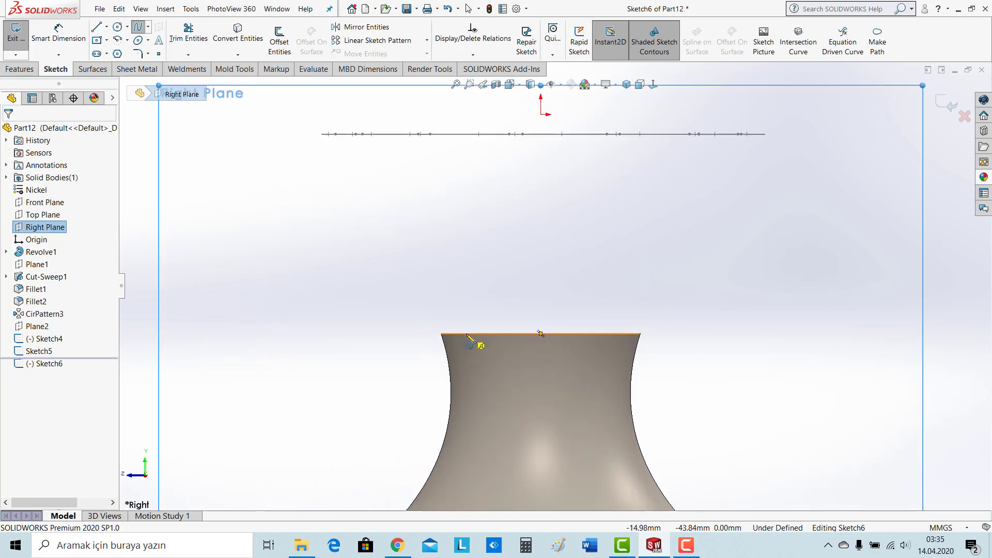
{"action": "left_click", "coordinate": [441, 334]}
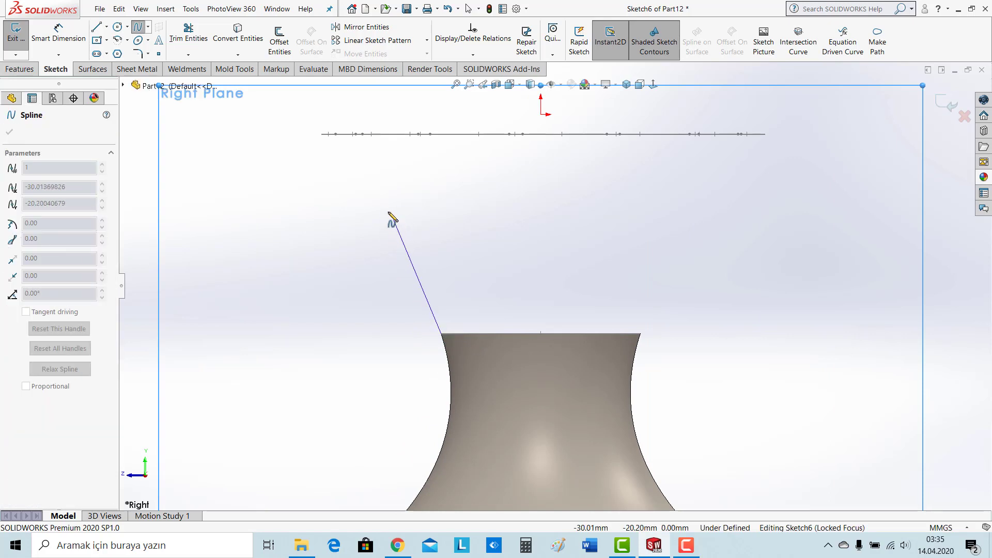
{"action": "left_click", "coordinate": [364, 182]}
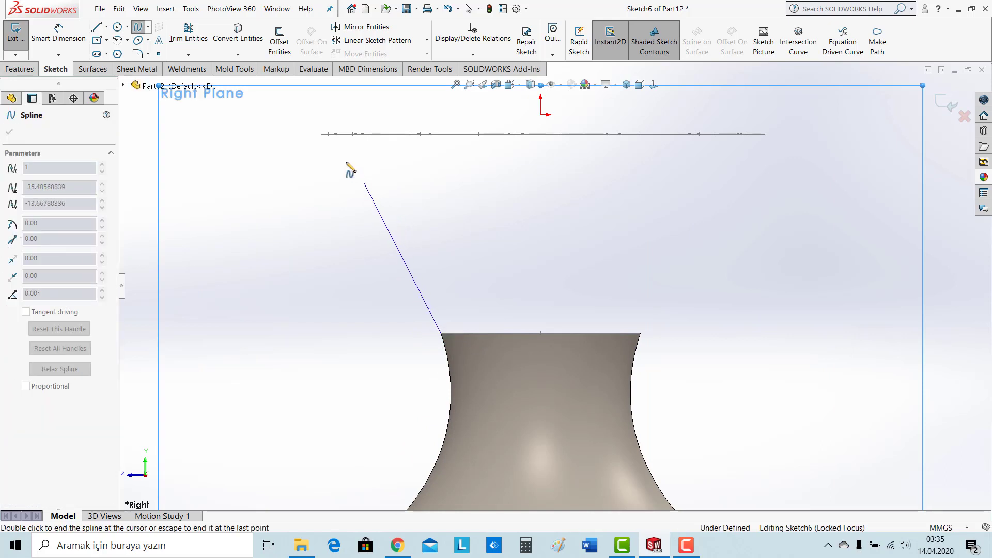
{"action": "double_click", "coordinate": [321, 135]}
{"action": "right_click", "coordinate": [323, 136]}
{"action": "left_click", "coordinate": [341, 143]}
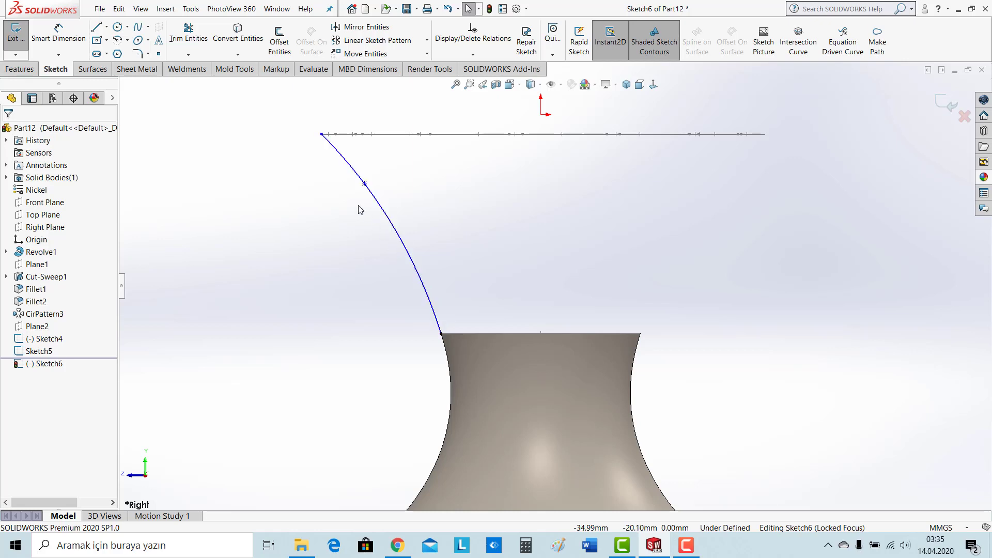
{"action": "left_click", "coordinate": [944, 103]}
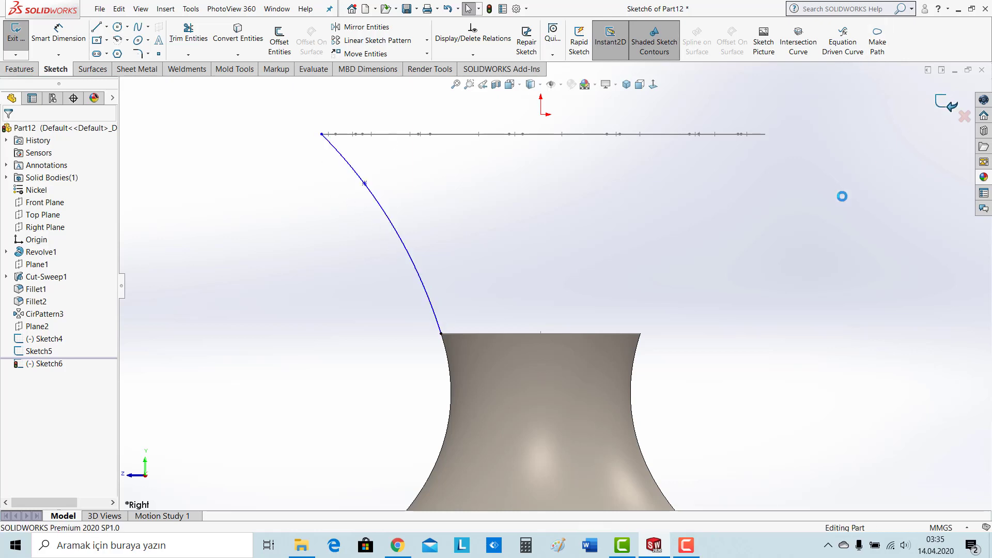
Step: Loft from the scalloped outline to the neck rim circle, guided by the side spline
{"action": "middle_click_drag", "start_coordinate": [649, 219], "coordinate": [649, 255]}
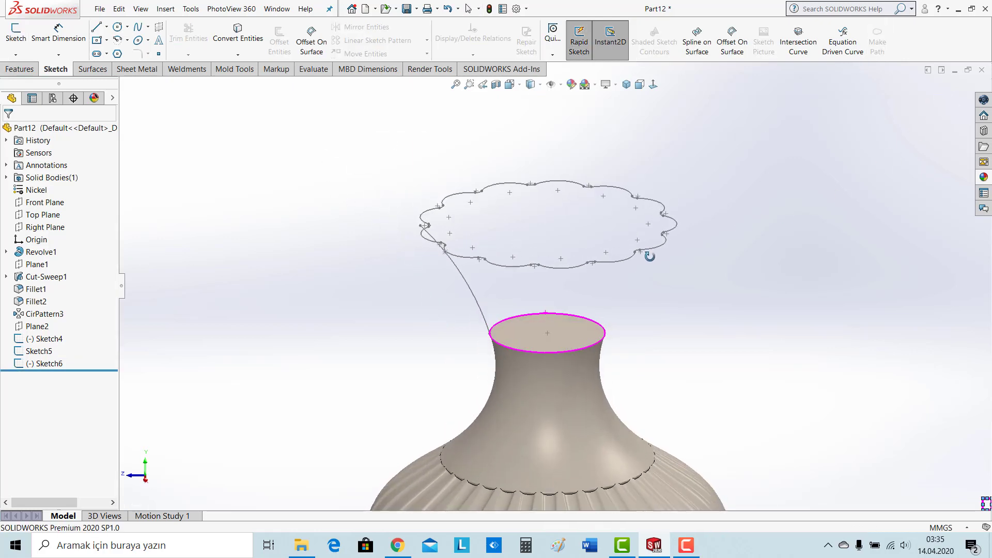
{"action": "scroll", "coordinate": [545, 243], "scroll_direction": "down", "scroll_amount": 3}
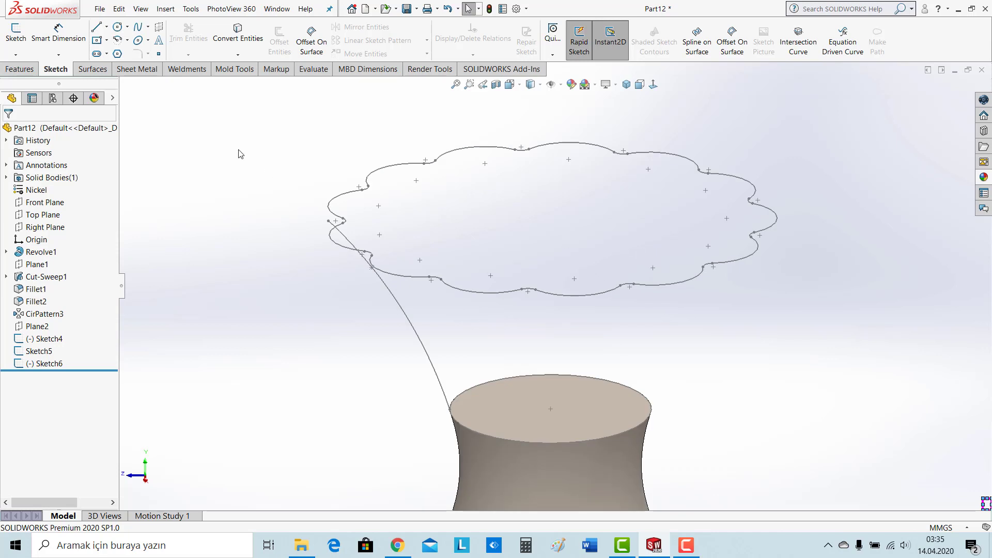
{"action": "mouse_move", "coordinate": [381, 261]}
{"action": "middle_mouse_down"}
{"action": "mouse_move", "coordinate": [391, 274]}
{"action": "mouse_move", "coordinate": [364, 287]}
{"action": "mouse_move", "coordinate": [357, 312]}
{"action": "mouse_move", "coordinate": [365, 308]}
{"action": "middle_mouse_up"}
{"action": "left_click", "coordinate": [21, 68]}
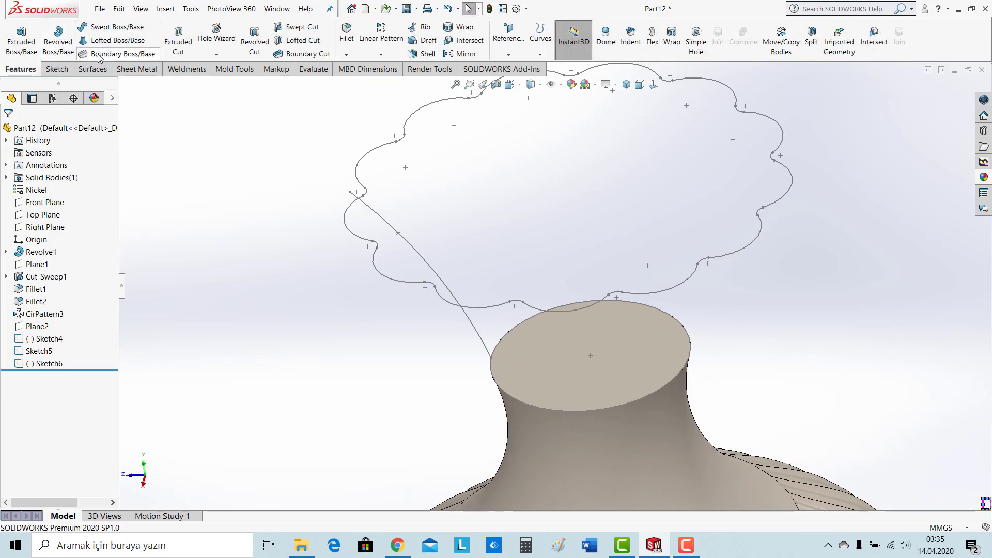
{"action": "left_click", "coordinate": [104, 41]}
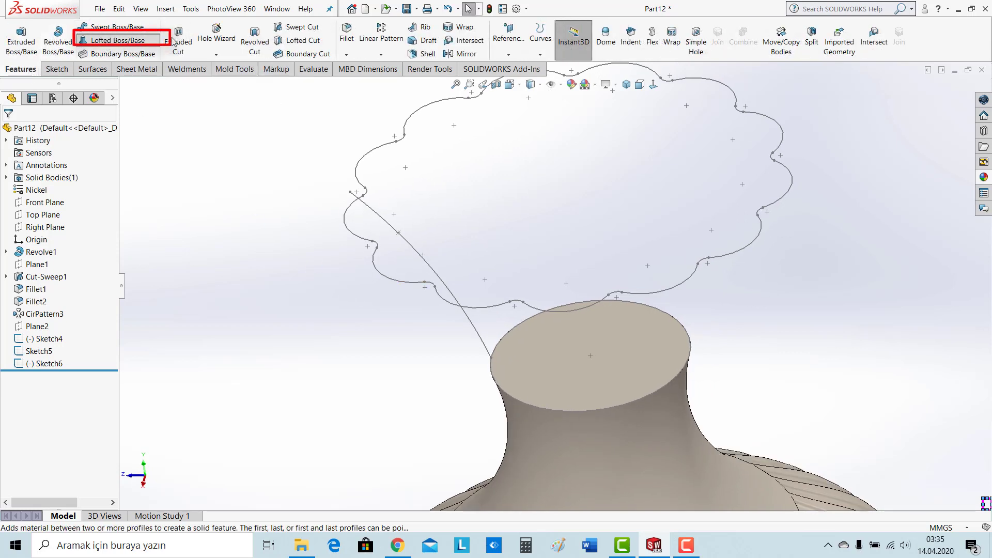
{"action": "left_click", "coordinate": [581, 310]}
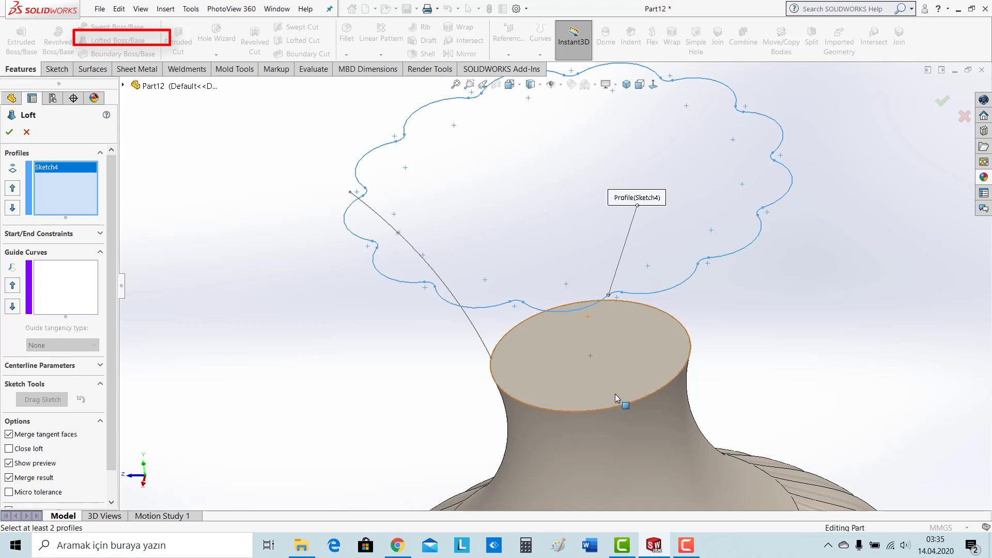
{"action": "left_click", "coordinate": [605, 408]}
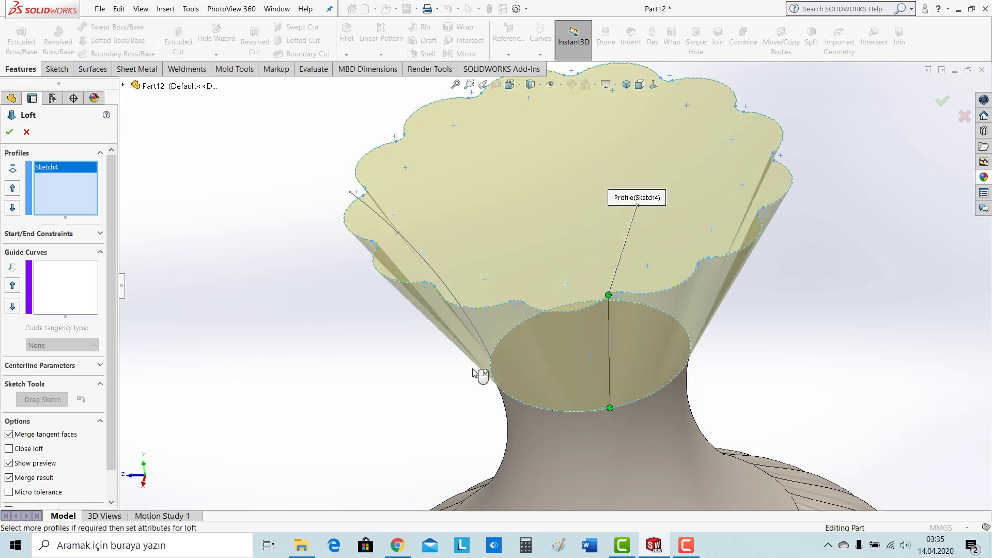
{"action": "mouse_move", "coordinate": [411, 284]}
{"action": "middle_mouse_down"}
{"action": "mouse_move", "coordinate": [465, 262]}
{"action": "mouse_move", "coordinate": [487, 317]}
{"action": "mouse_move", "coordinate": [476, 337]}
{"action": "mouse_move", "coordinate": [439, 331]}
{"action": "middle_mouse_up"}
{"action": "left_click", "coordinate": [62, 290]}
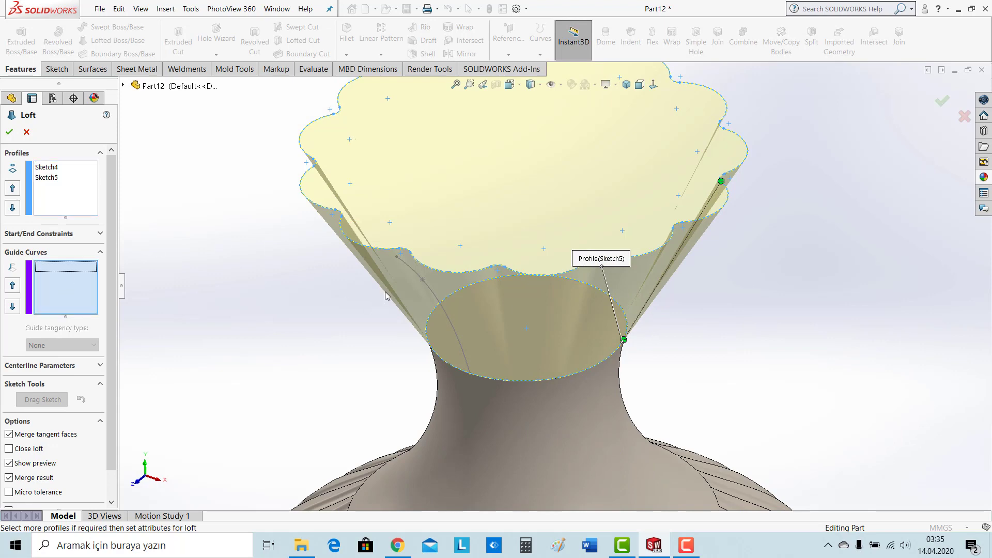
{"action": "left_click", "coordinate": [434, 291]}
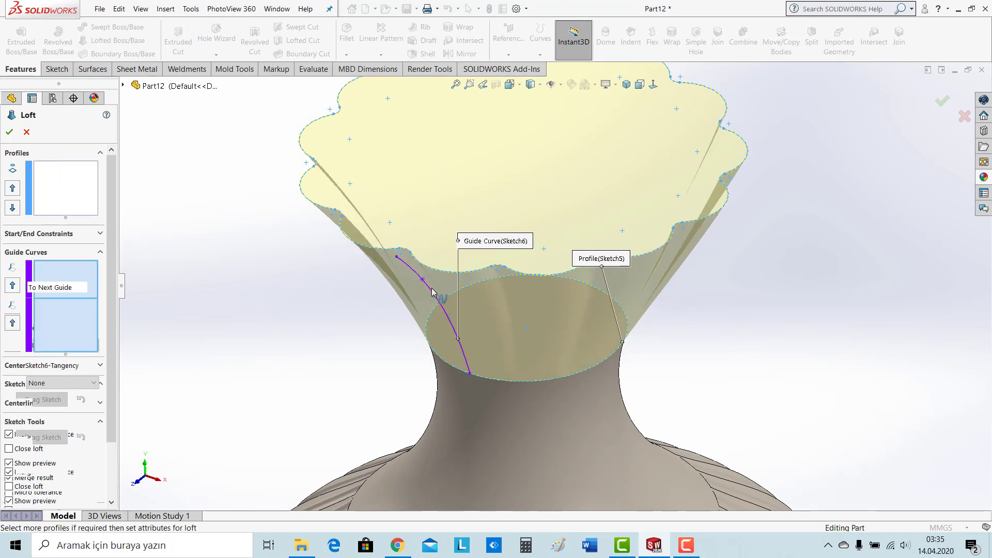
Step: Inspect the loft preview from the Front view, moving the guide-curve label aside
{"action": "middle_click_drag", "start_coordinate": [648, 194], "coordinate": [635, 163]}
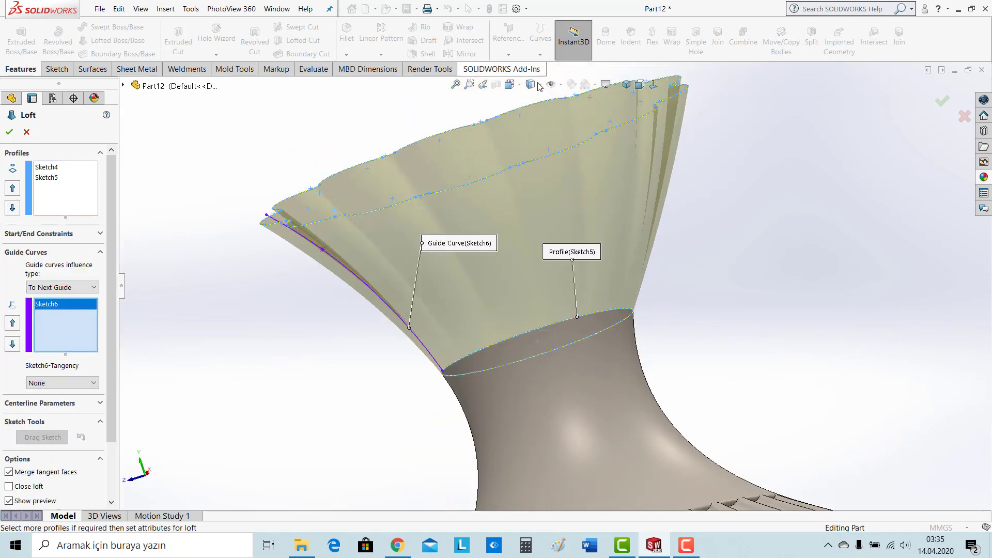
{"action": "left_click", "coordinate": [509, 85]}
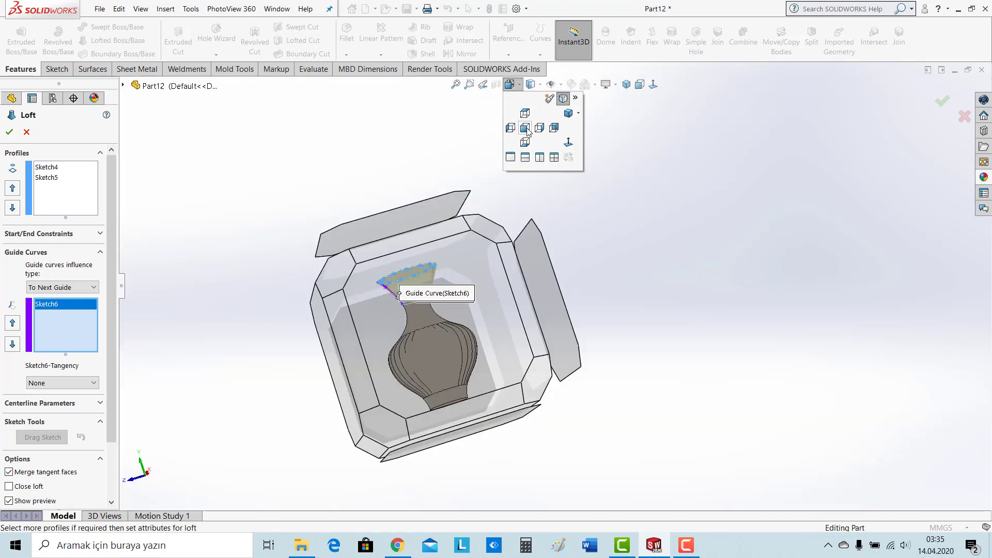
{"action": "left_click", "coordinate": [526, 128]}
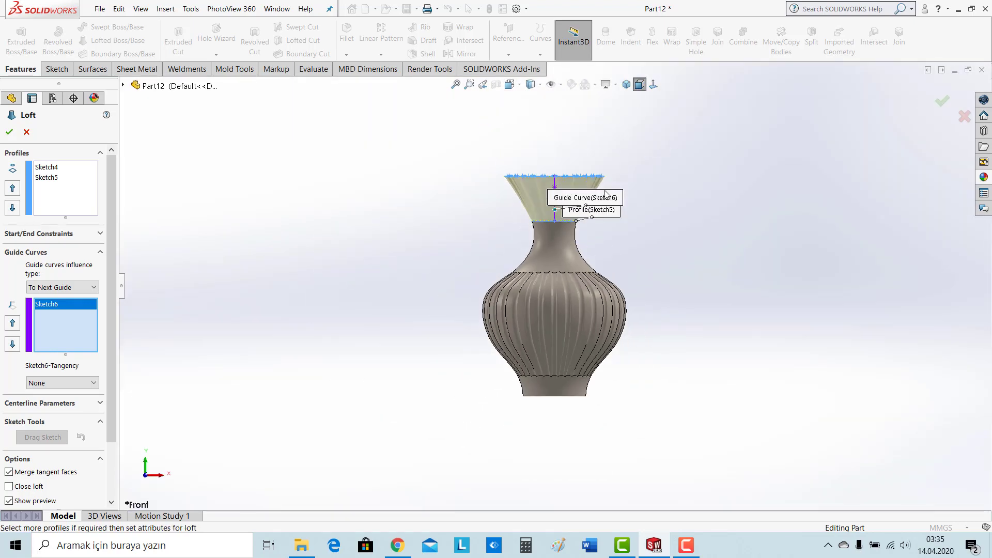
{"action": "scroll", "coordinate": [605, 193], "scroll_direction": "down", "scroll_amount": 5}
{"action": "left_click_drag", "start_coordinate": [373, 227], "coordinate": [333, 225]}
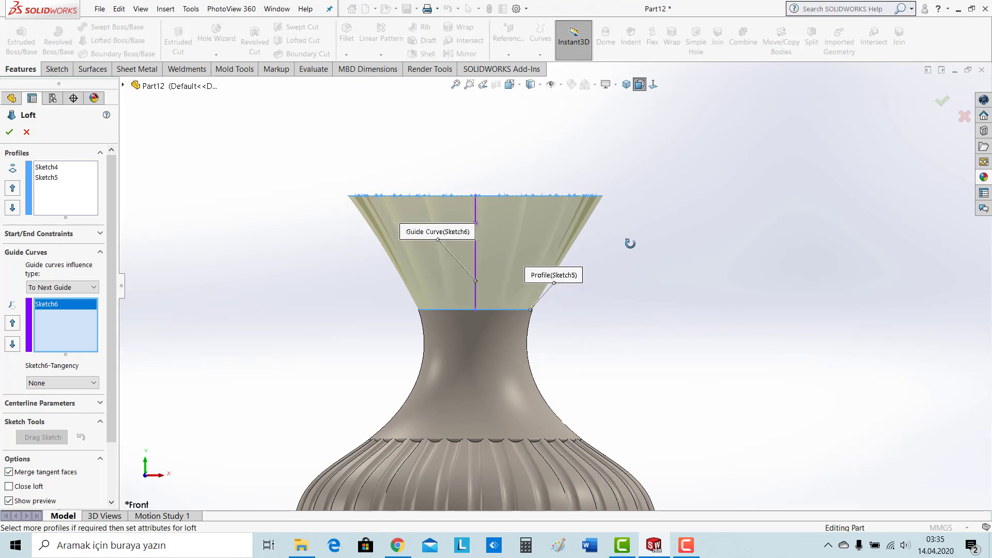
{"action": "mouse_move", "coordinate": [631, 239]}
{"action": "middle_mouse_down"}
{"action": "mouse_move", "coordinate": [508, 251]}
{"action": "mouse_move", "coordinate": [565, 137]}
{"action": "middle_mouse_up"}
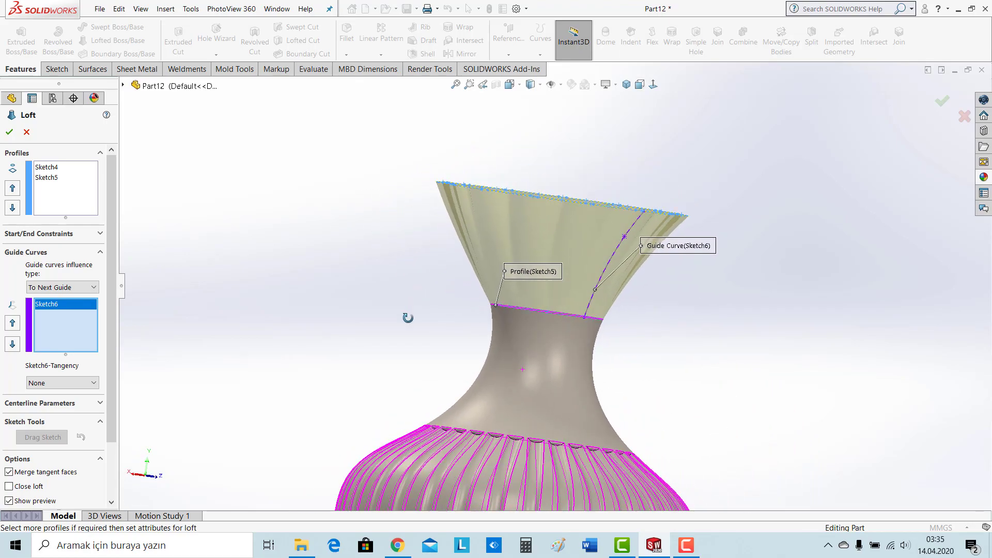
{"action": "left_click", "coordinate": [520, 86]}
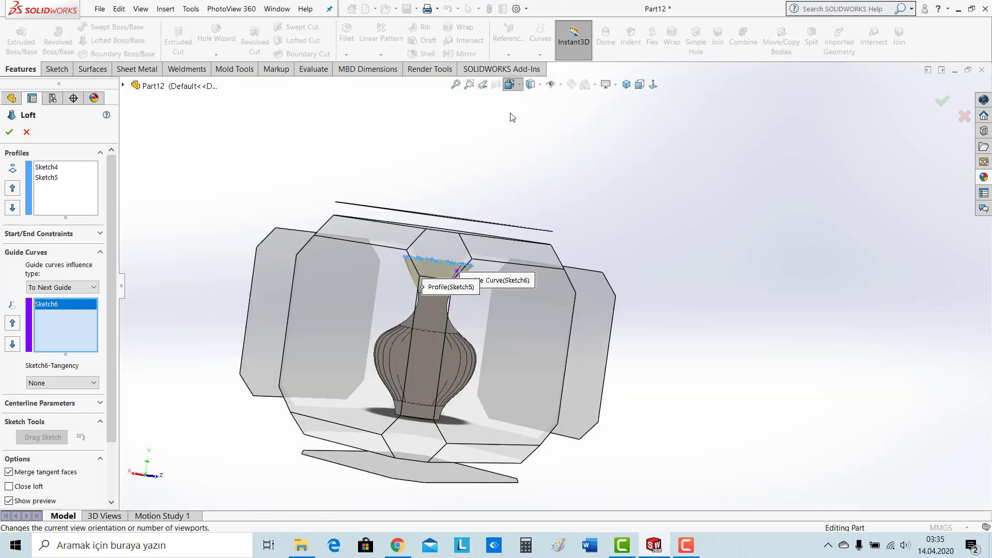
{"action": "left_click", "coordinate": [529, 127]}
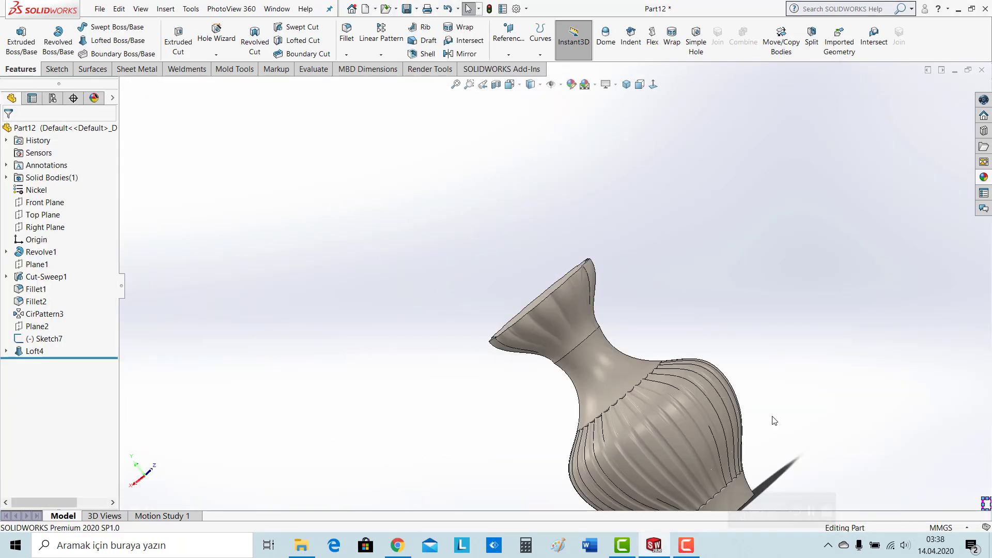
Step: Hide Sketch7 in the feature tree
{"action": "mouse_move", "coordinate": [722, 299]}
{"action": "middle_mouse_down"}
{"action": "mouse_move", "coordinate": [595, 342]}
{"action": "mouse_move", "coordinate": [540, 394]}
{"action": "mouse_move", "coordinate": [432, 348]}
{"action": "mouse_move", "coordinate": [310, 355]}
{"action": "mouse_move", "coordinate": [263, 395]}
{"action": "middle_mouse_up"}
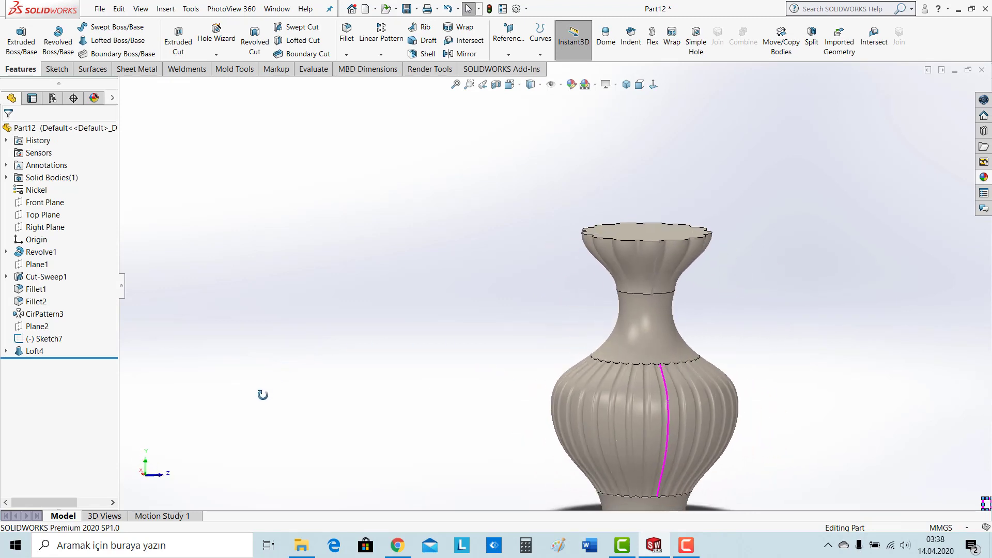
{"action": "left_click", "coordinate": [44, 339]}
{"action": "left_click", "coordinate": [49, 324]}
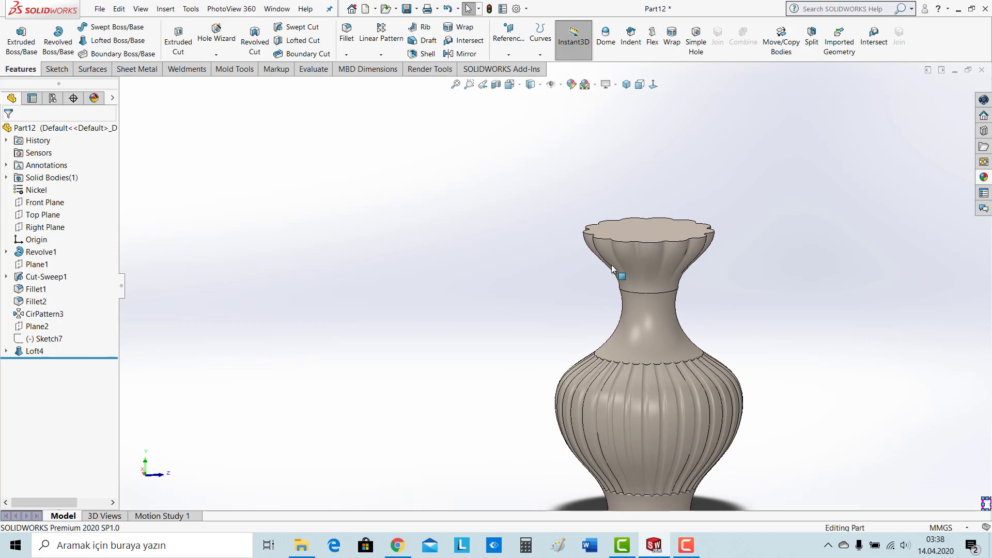
Step: Orbit and zoom around the finished vase, ending near a front view of the neck
{"action": "mouse_move", "coordinate": [765, 264]}
{"action": "middle_mouse_down"}
{"action": "mouse_move", "coordinate": [655, 294]}
{"action": "mouse_move", "coordinate": [523, 268]}
{"action": "mouse_move", "coordinate": [494, 324]}
{"action": "mouse_move", "coordinate": [463, 355]}
{"action": "middle_mouse_up"}
{"action": "scroll", "coordinate": [725, 278], "scroll_direction": "down", "scroll_amount": 5}
{"action": "scroll", "coordinate": [725, 278], "scroll_direction": "down", "scroll_amount": 1}
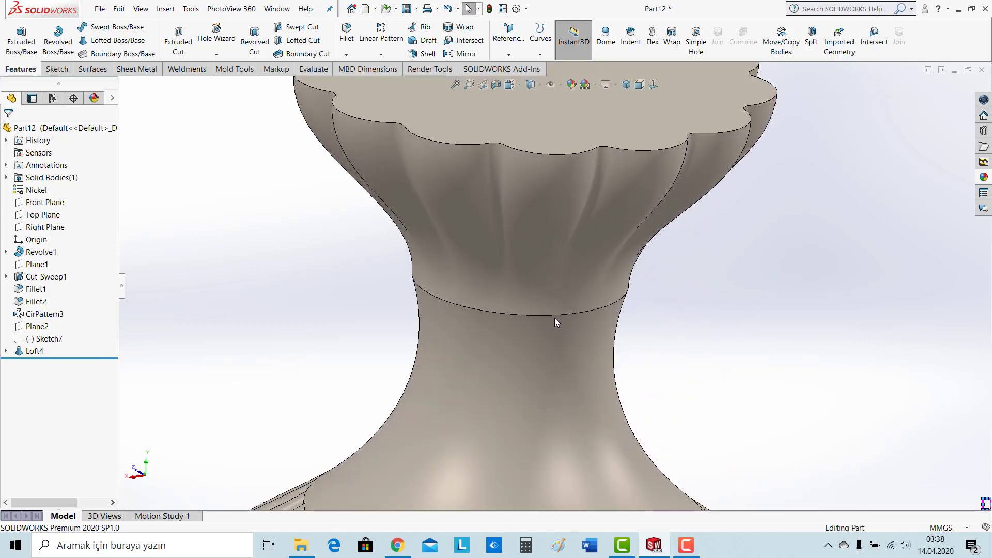
{"action": "scroll", "coordinate": [723, 282], "scroll_direction": "up", "scroll_amount": 3}
{"action": "scroll", "coordinate": [729, 272], "scroll_direction": "up", "scroll_amount": 3}
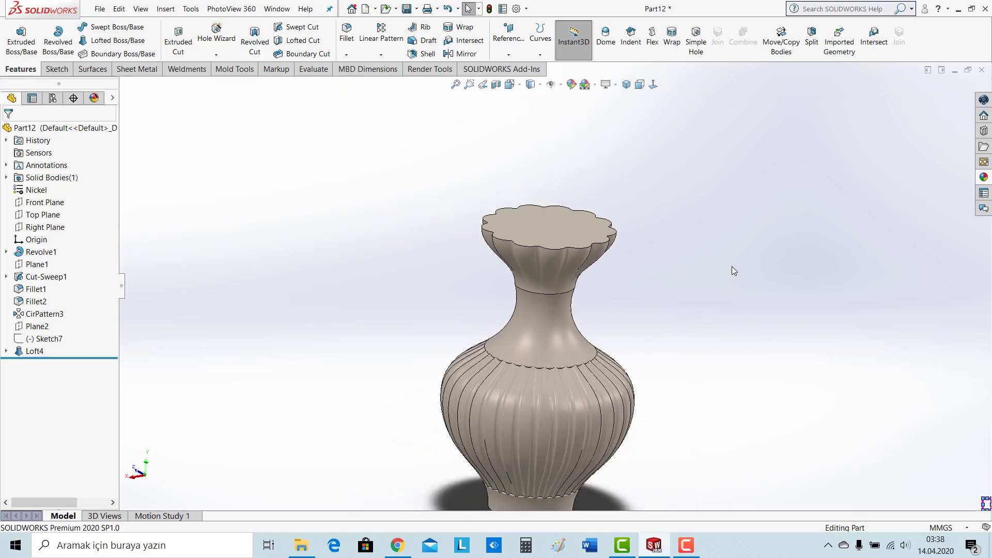
{"action": "mouse_move", "coordinate": [732, 266]}
{"action": "middle_mouse_down"}
{"action": "mouse_move", "coordinate": [675, 188]}
{"action": "mouse_move", "coordinate": [631, 168]}
{"action": "mouse_move", "coordinate": [528, 237]}
{"action": "mouse_move", "coordinate": [572, 168]}
{"action": "middle_mouse_up"}
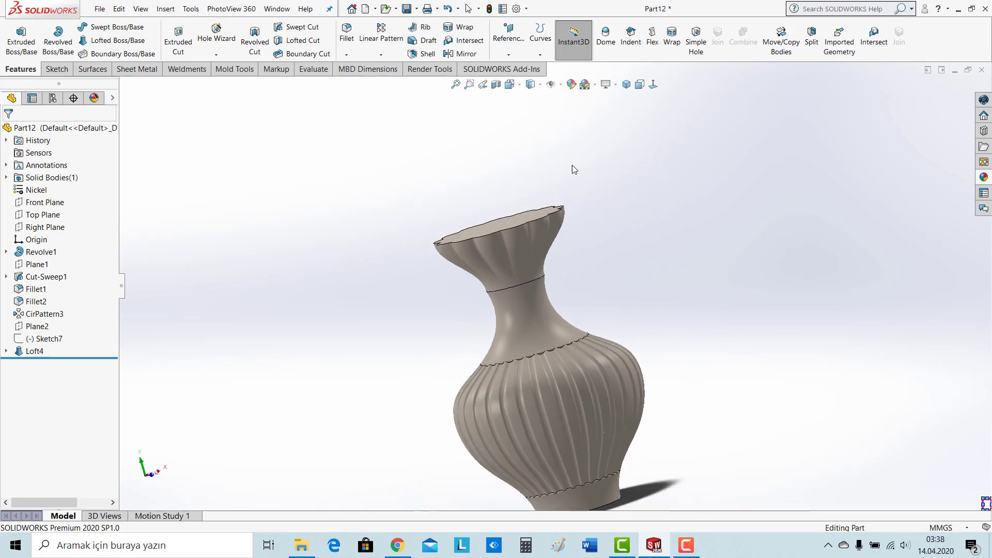
{"action": "left_click", "coordinate": [626, 84]}
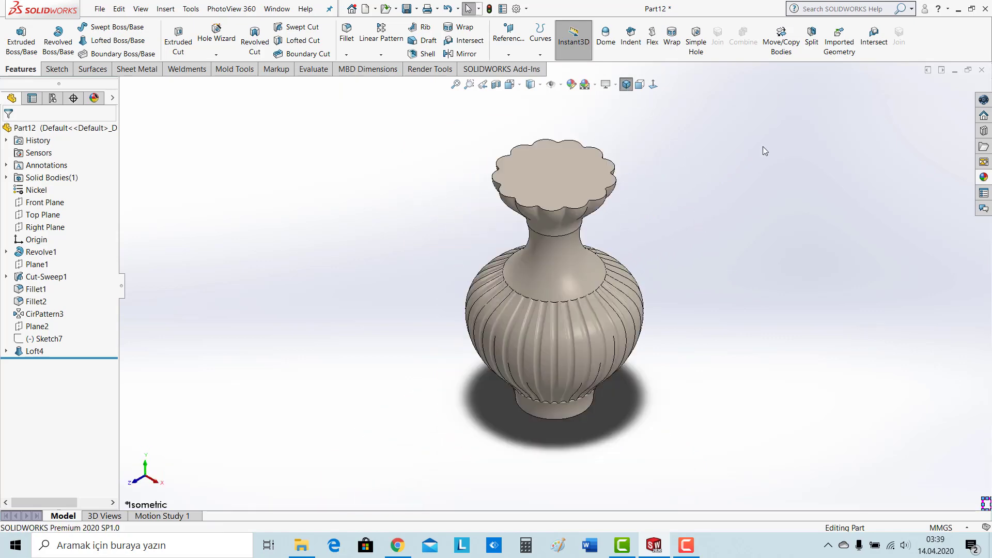
{"action": "scroll", "coordinate": [684, 166], "scroll_direction": "down", "scroll_amount": 5}
{"action": "middle_click_drag", "start_coordinate": [620, 137], "coordinate": [606, 85]}
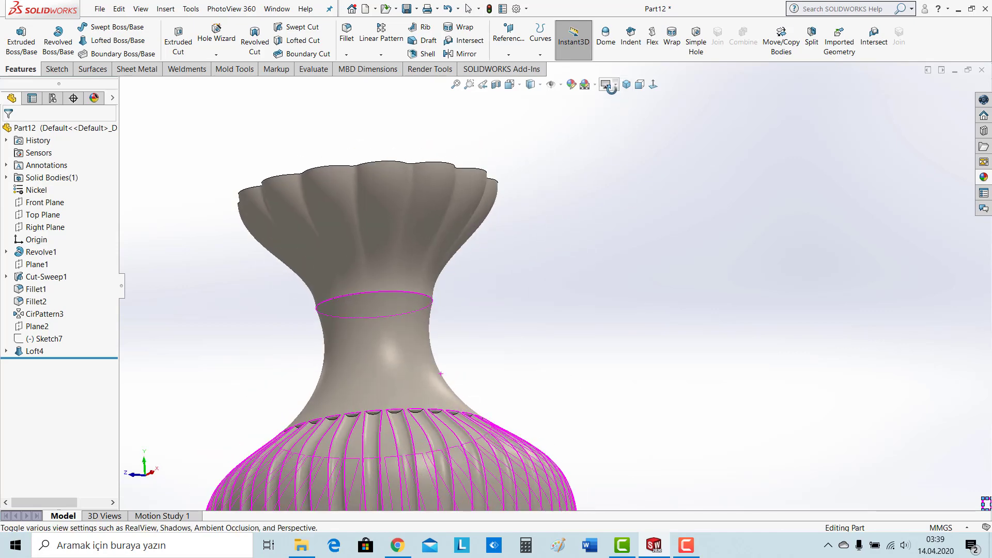
Step: Fillet the seam ring between neck and flared mouth with a 20.50 mm radius
{"action": "left_click", "coordinate": [347, 33]}
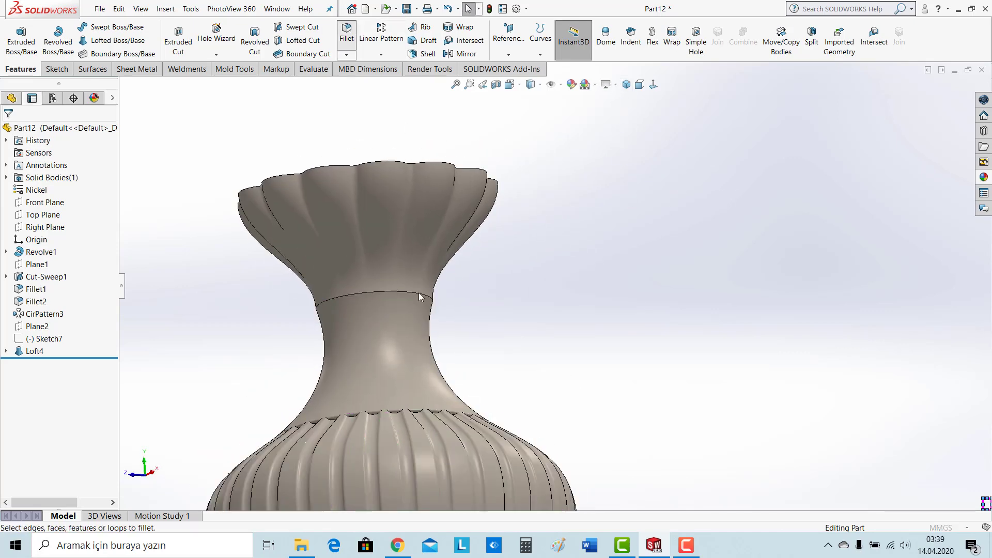
{"action": "left_click", "coordinate": [407, 313]}
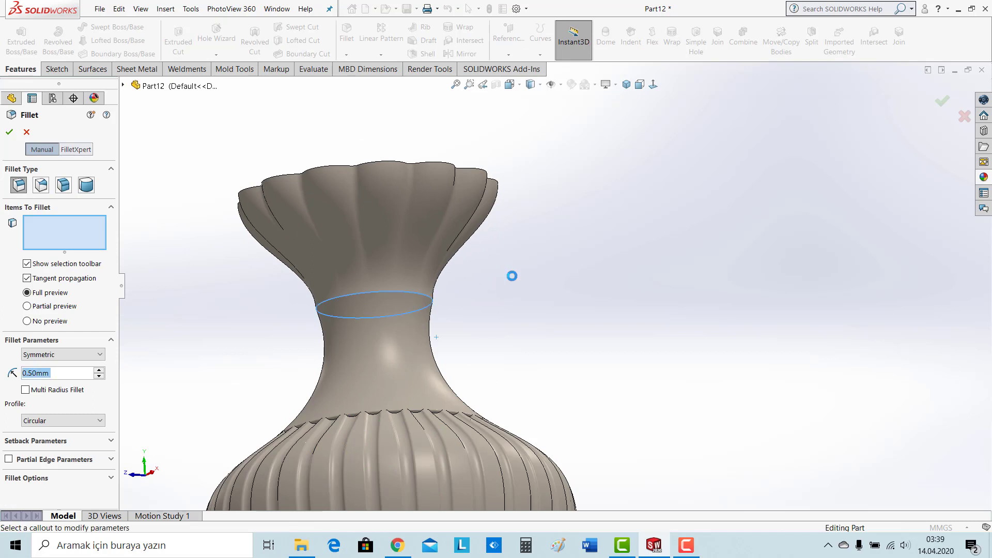
{"action": "left_click", "coordinate": [99, 369]}
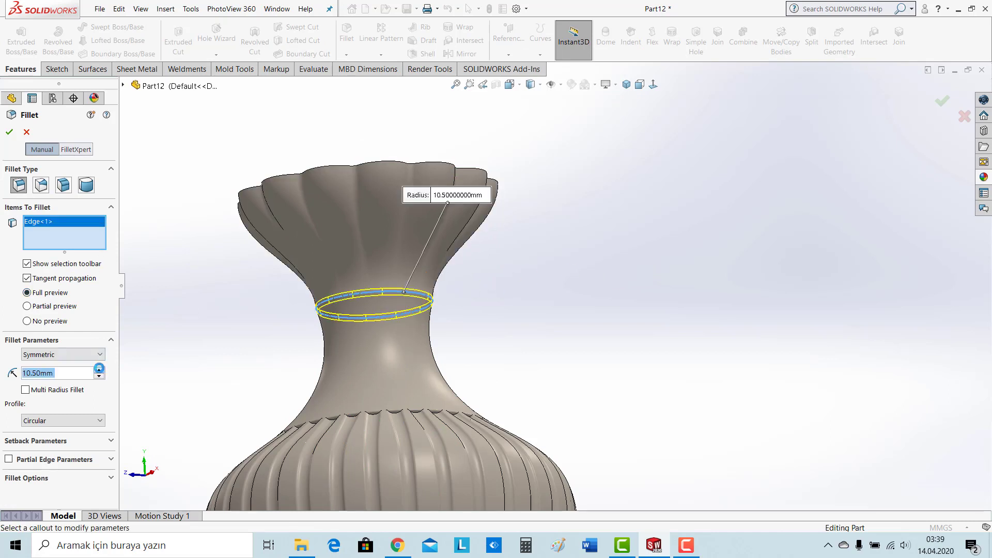
{"action": "key", "text": "Up"}
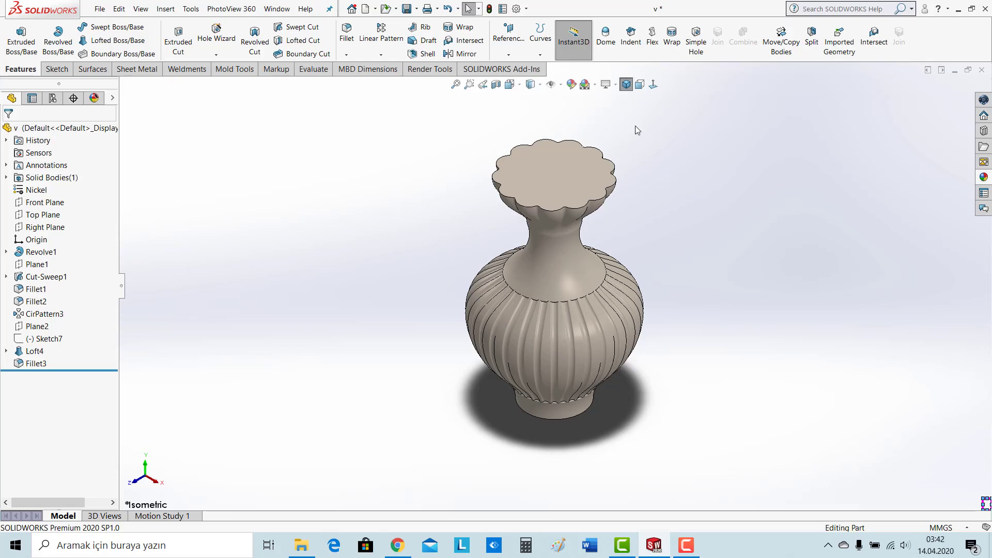
{"action": "scroll", "coordinate": [56, 69], "scroll_direction": "down", "scroll_amount": 1}
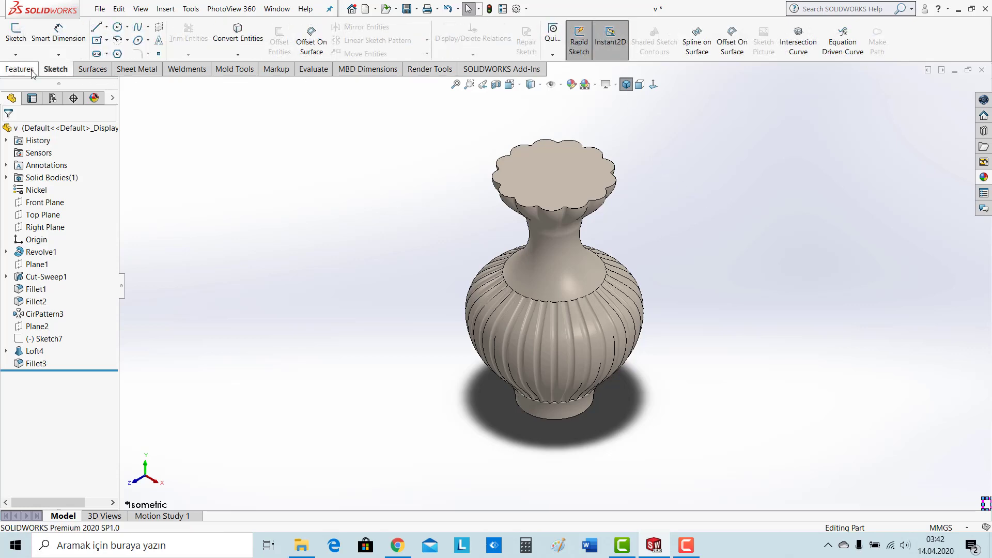
{"action": "scroll", "coordinate": [57, 69], "scroll_direction": "up", "scroll_amount": 1}
Step: Apply a Flex twisting of 90° to the vase body so the grooves spiral
{"action": "left_click", "coordinate": [651, 39]}
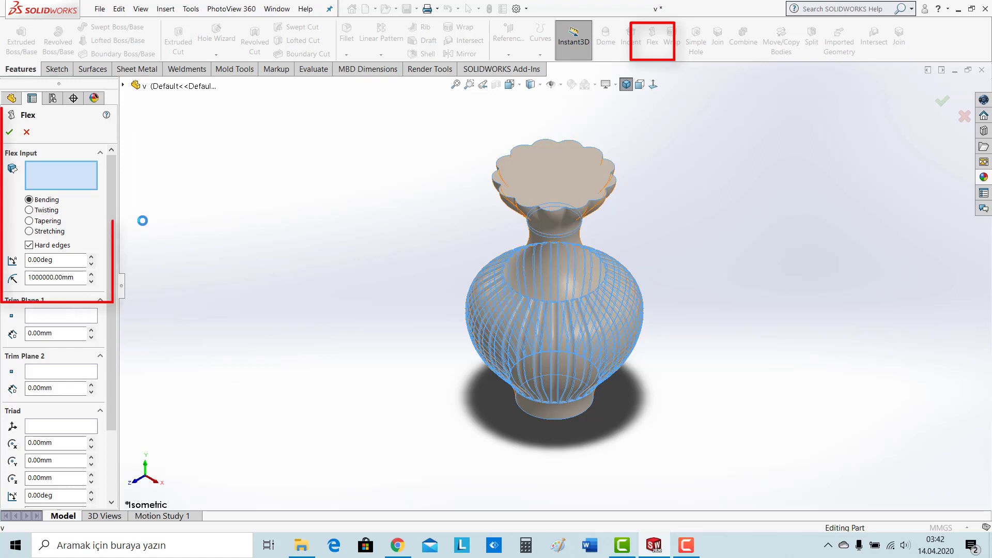
{"action": "left_click", "coordinate": [48, 210]}
{"action": "type", "text": "9"}
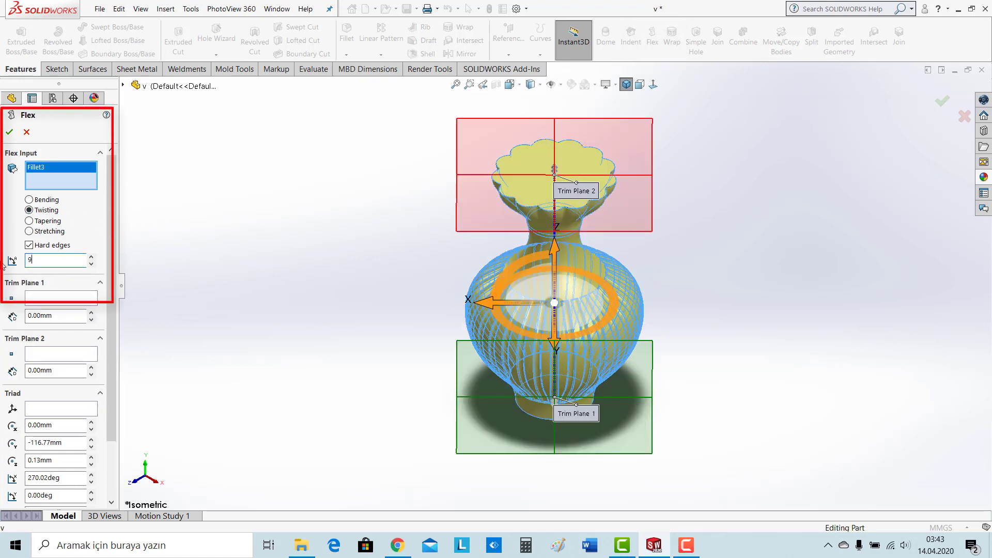
{"action": "type", "text": "0"}
{"action": "key", "text": "Return"}
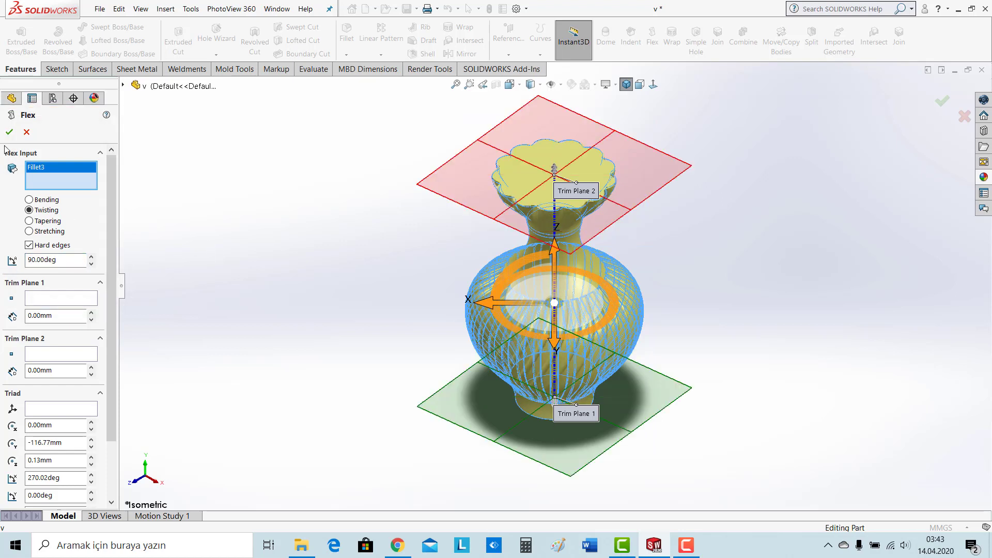
{"action": "left_click", "coordinate": [686, 545]}
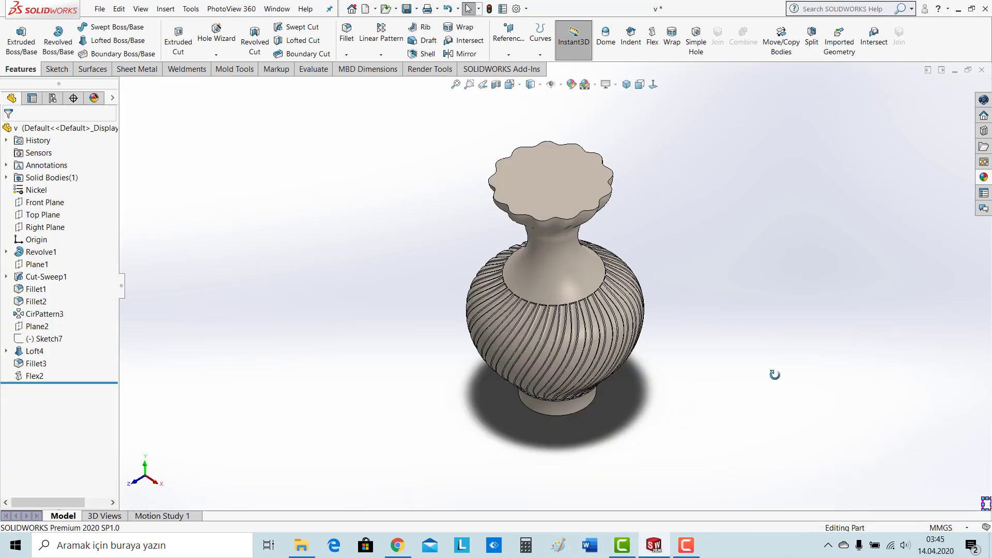
{"action": "mouse_move", "coordinate": [775, 375]}
{"action": "middle_mouse_down"}
{"action": "mouse_move", "coordinate": [654, 228]}
{"action": "mouse_move", "coordinate": [579, 479]}
{"action": "mouse_move", "coordinate": [589, 458]}
{"action": "mouse_move", "coordinate": [594, 474]}
{"action": "middle_mouse_up"}
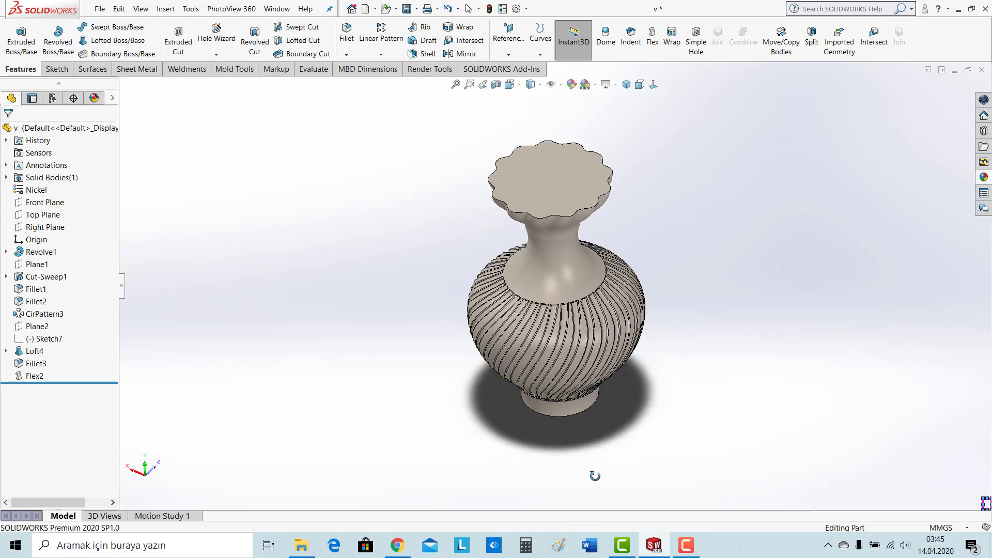
Step: Shell the vase to 2 mm walls, removing the scalloped top face
{"action": "scroll", "coordinate": [646, 166], "scroll_direction": "down", "scroll_amount": 3}
{"action": "scroll", "coordinate": [641, 172], "scroll_direction": "down", "scroll_amount": 2}
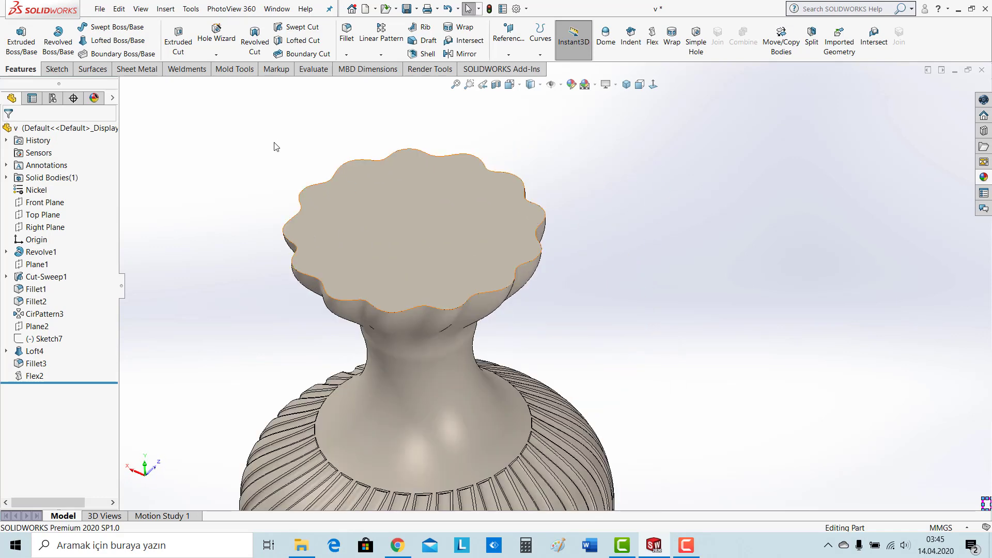
{"action": "left_click", "coordinate": [428, 54]}
{"action": "left_click", "coordinate": [413, 196]}
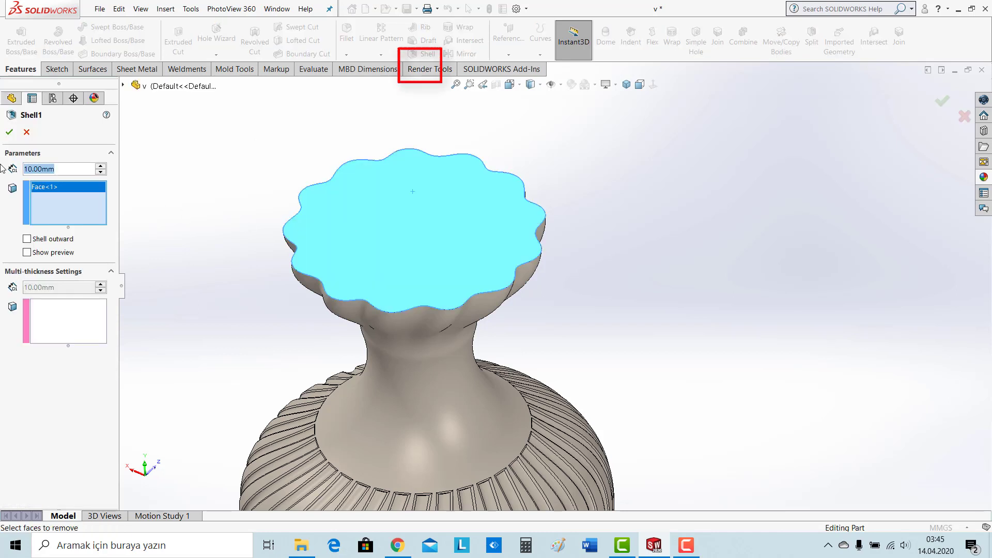
{"action": "type", "text": "2"}
{"action": "key", "text": "Return"}
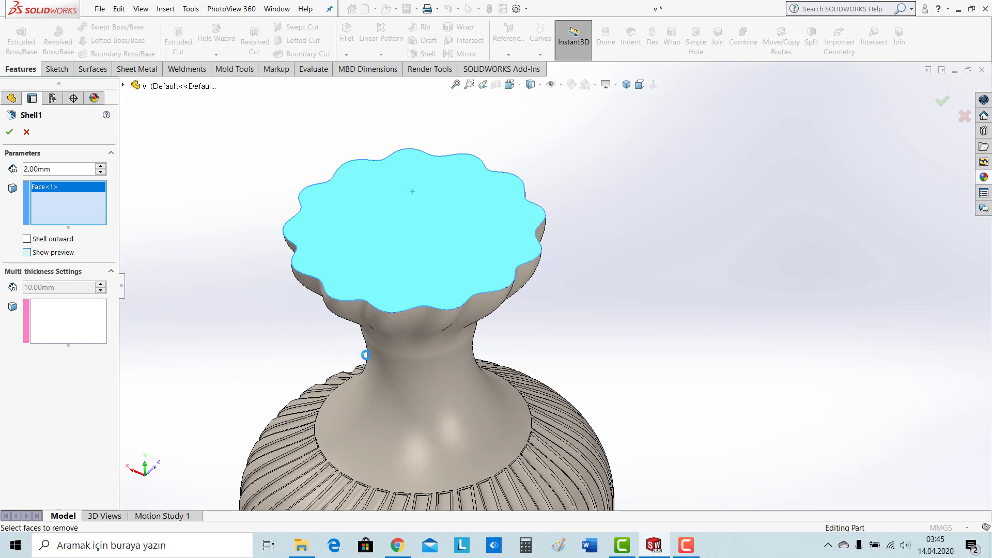
{"action": "left_click", "coordinate": [685, 548]}
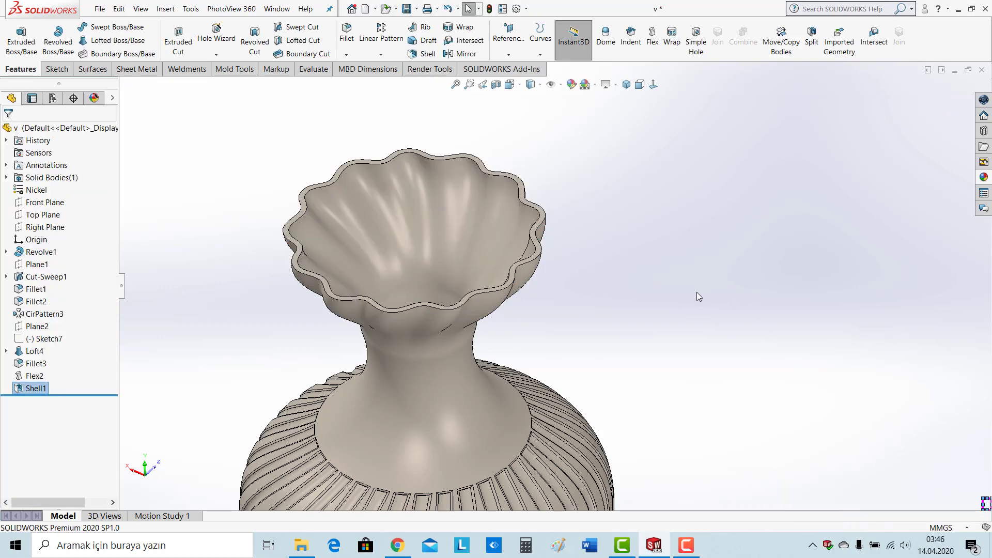
Step: Apply a polished rosewood appearance from Wood > Rosewood to the vase body
{"action": "left_click", "coordinate": [626, 85]}
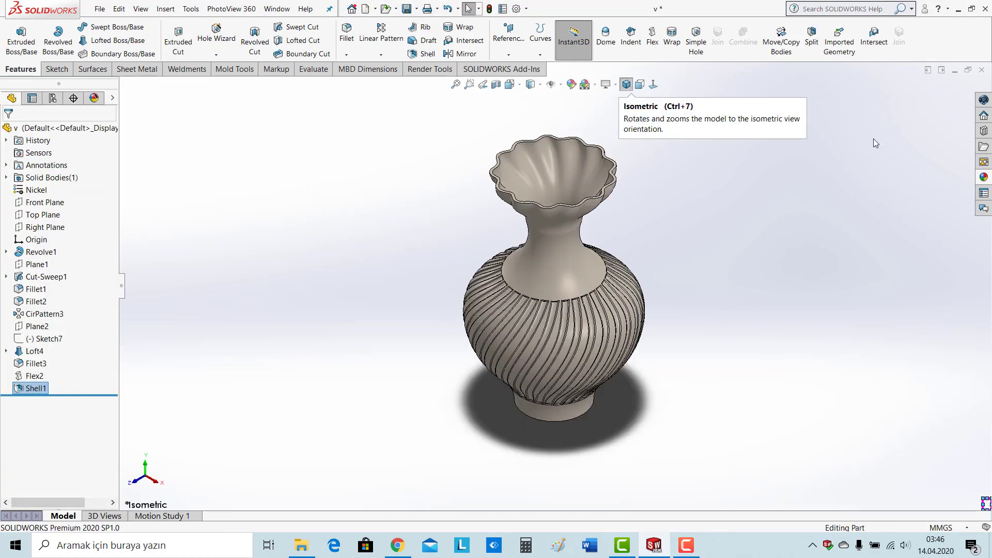
{"action": "left_click", "coordinate": [984, 177]}
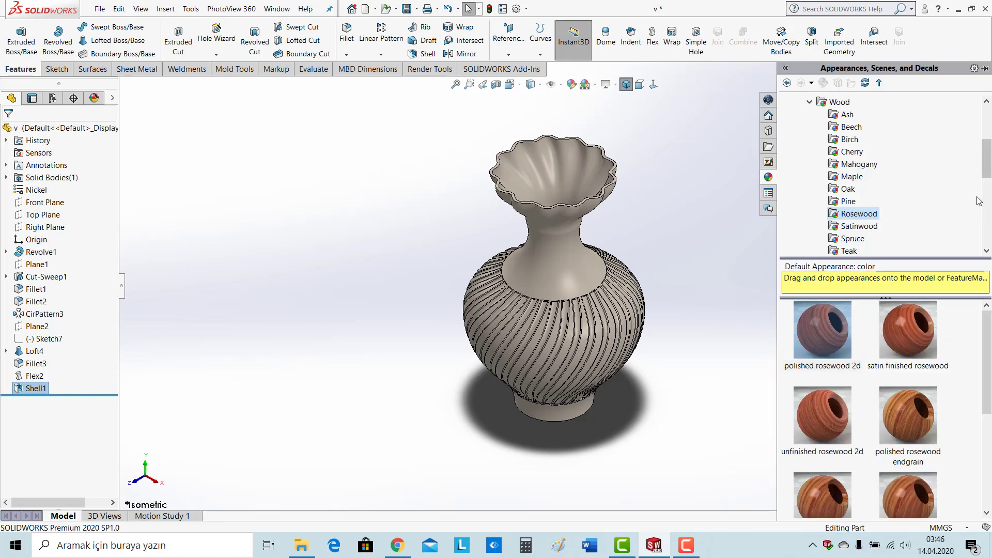
{"action": "left_click", "coordinate": [848, 201]}
{"action": "left_click", "coordinate": [858, 216]}
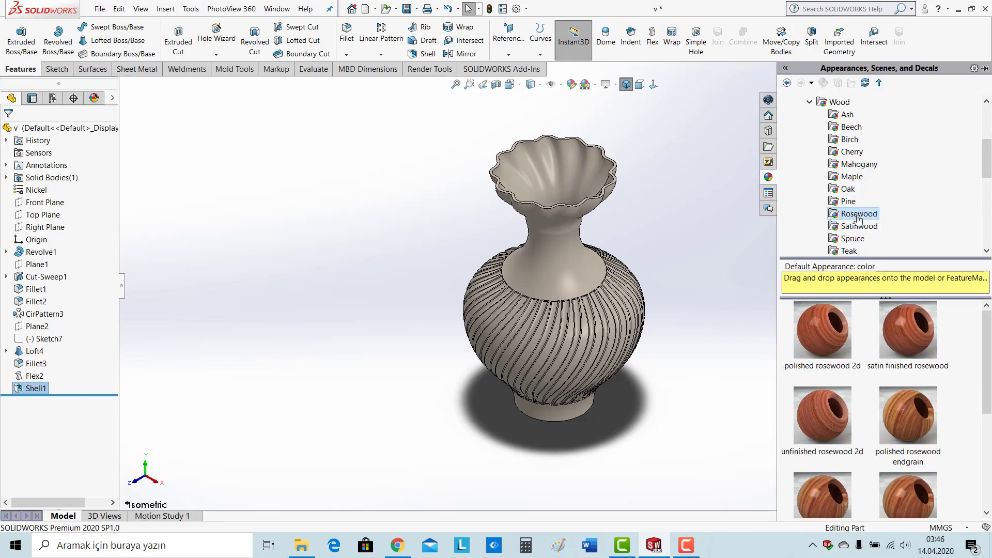
{"action": "scroll", "coordinate": [904, 413], "scroll_direction": "down", "scroll_amount": 3}
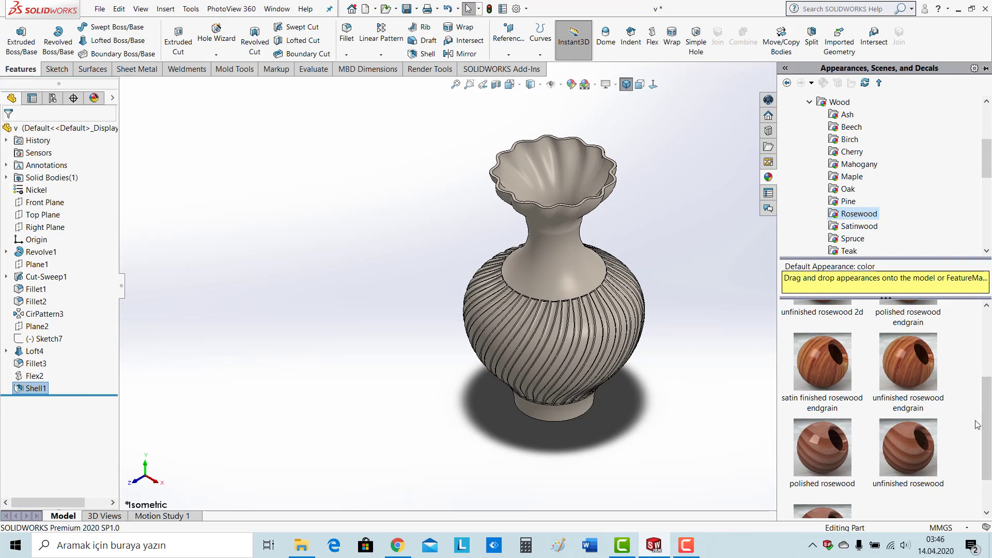
{"action": "left_click_drag", "start_coordinate": [841, 469], "coordinate": [582, 279]}
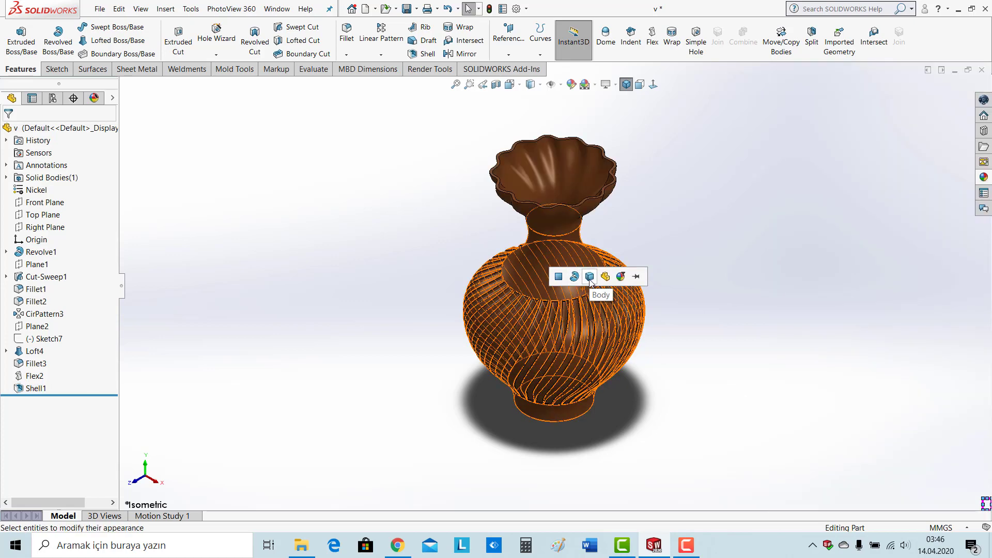
{"action": "left_click", "coordinate": [589, 277]}
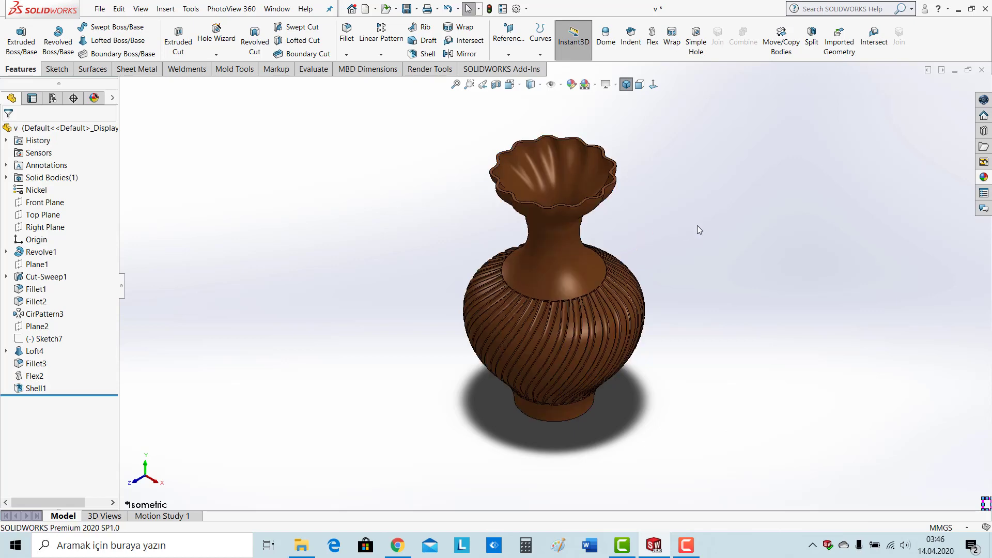
Step: Replace it with the satin finished rosewood endgrain appearance on the whole body
{"action": "scroll", "coordinate": [697, 226], "scroll_direction": "down", "scroll_amount": 2}
{"action": "left_click", "coordinate": [983, 176]}
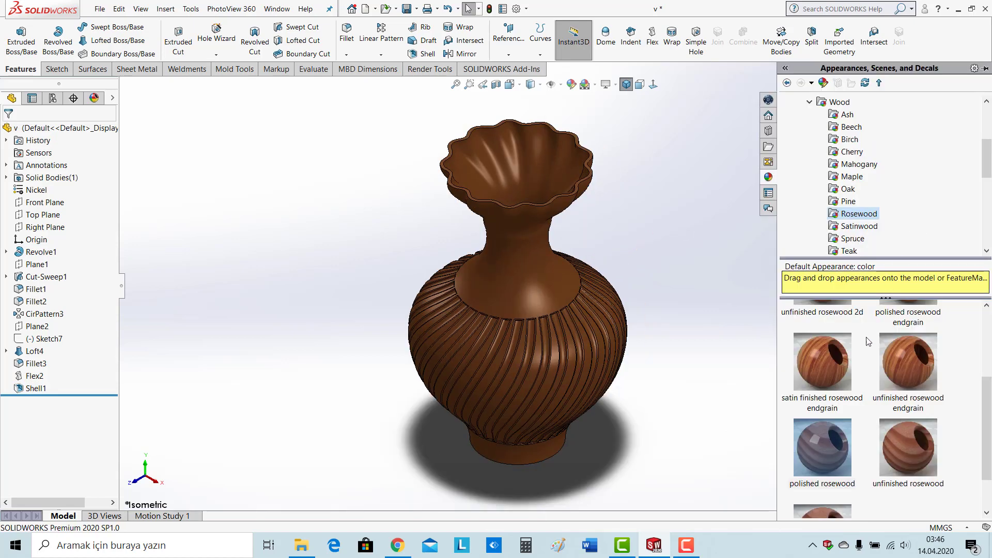
{"action": "left_click_drag", "start_coordinate": [845, 373], "coordinate": [563, 299]}
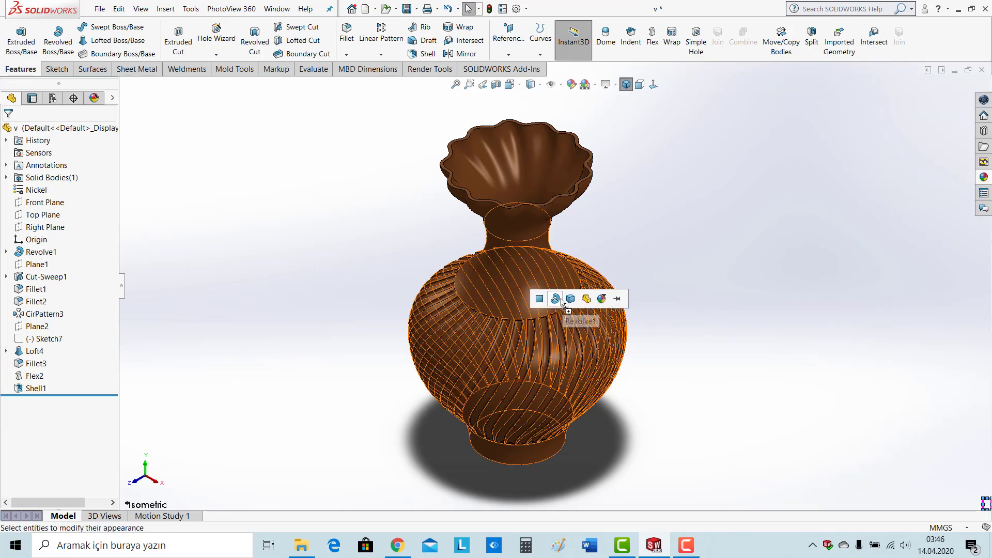
{"action": "left_click", "coordinate": [576, 298]}
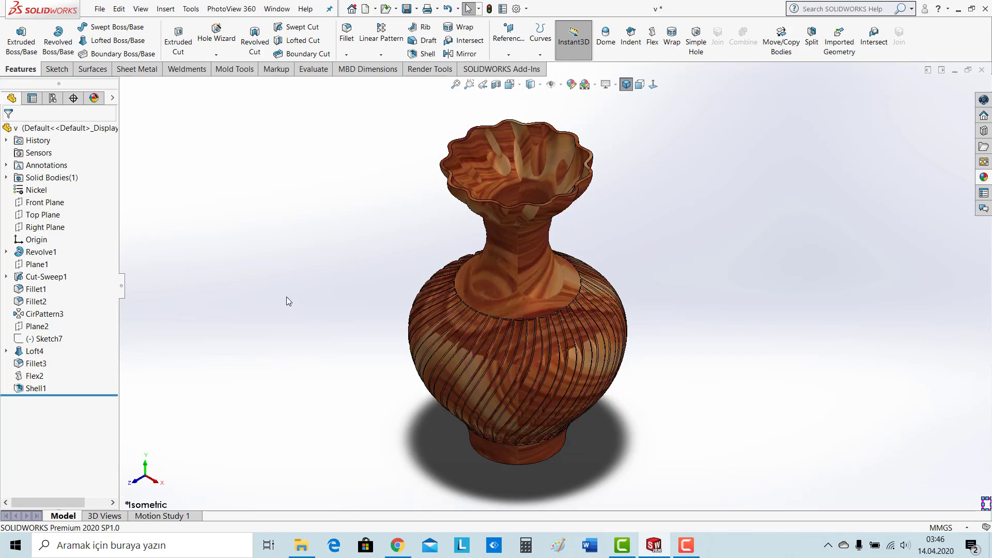
{"action": "left_click", "coordinate": [505, 297]}
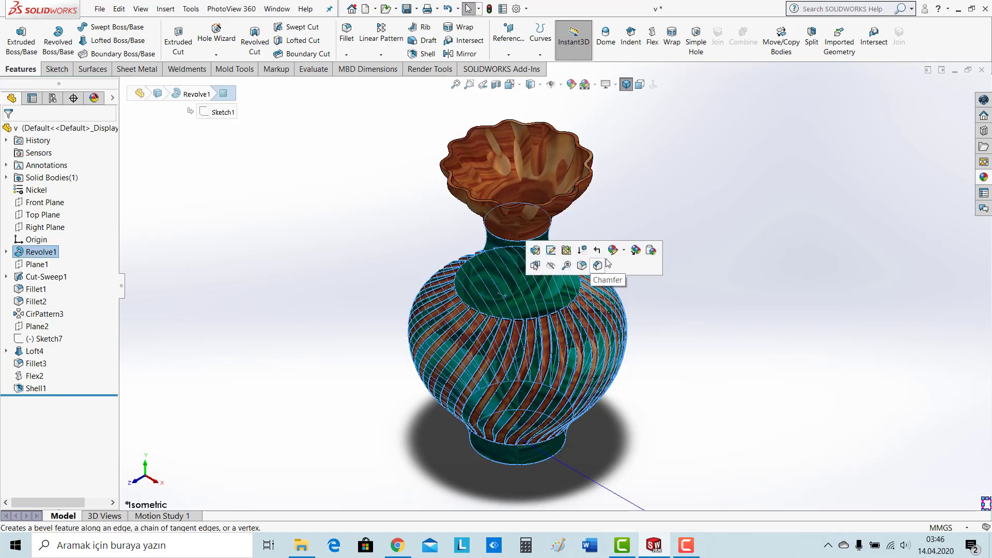
Step: Edit the body's rosewood appearance and switch its mapping to Basic spherical
{"action": "left_click", "coordinate": [623, 252]}
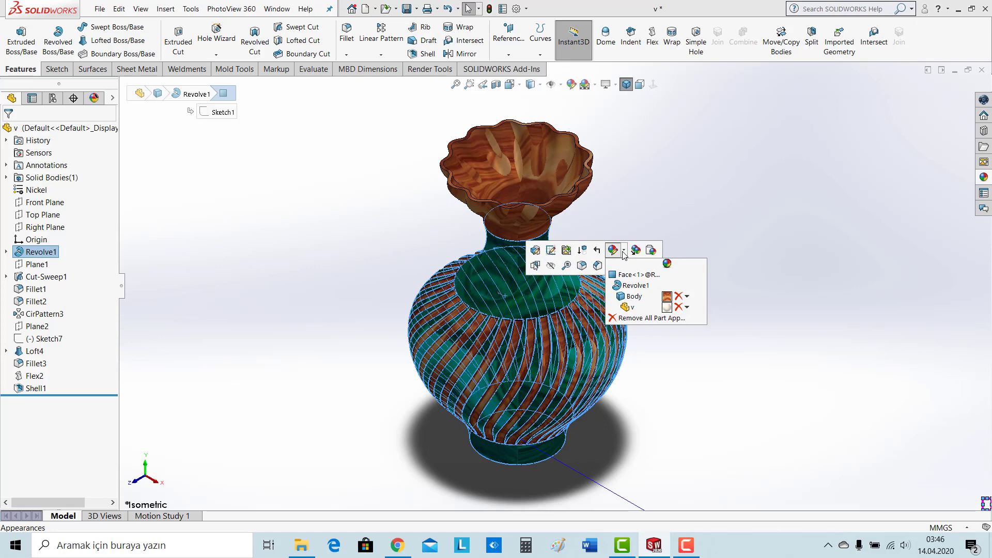
{"action": "left_click", "coordinate": [656, 299]}
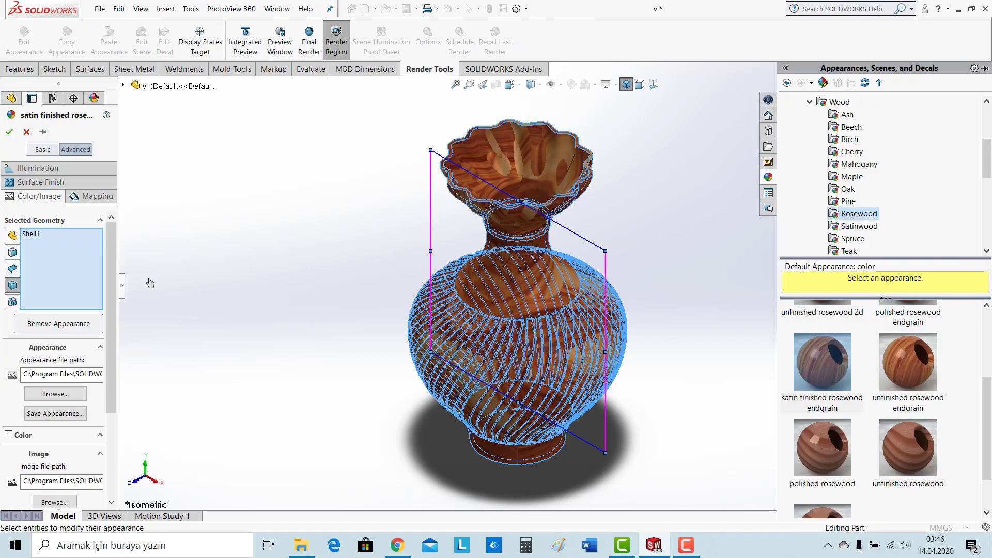
{"action": "left_click", "coordinate": [97, 202]}
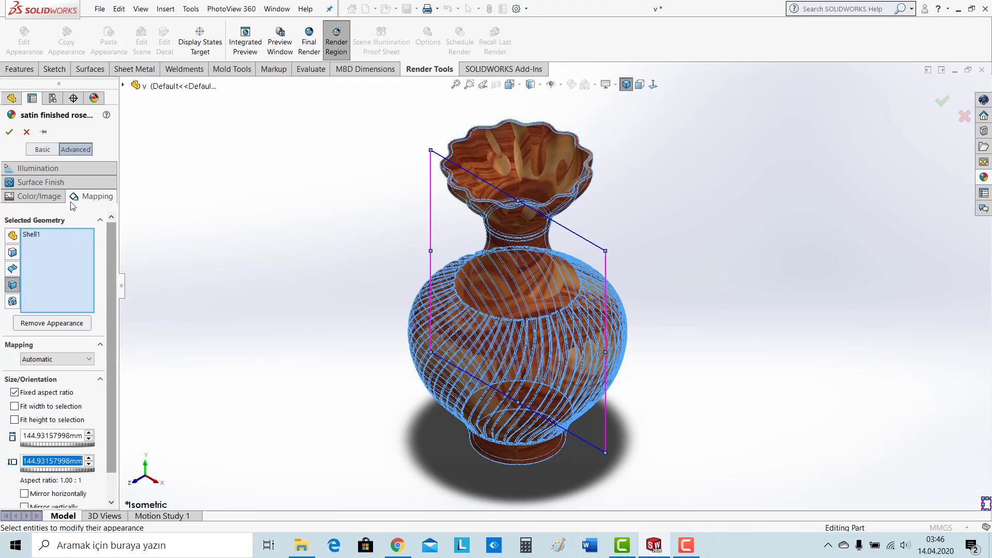
{"action": "left_click", "coordinate": [42, 150]}
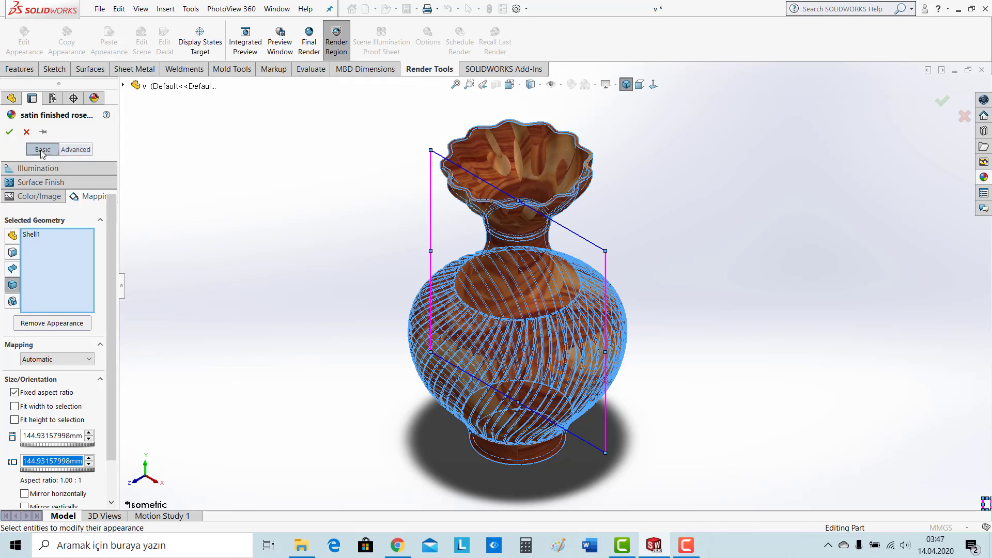
{"action": "left_click", "coordinate": [38, 374]}
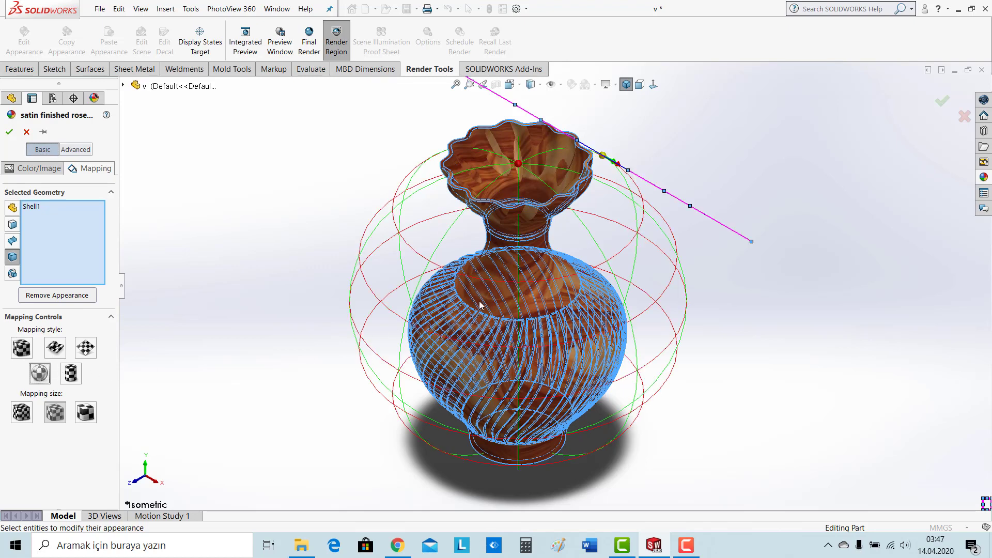
{"action": "scroll", "coordinate": [480, 304], "scroll_direction": "down", "scroll_amount": 2}
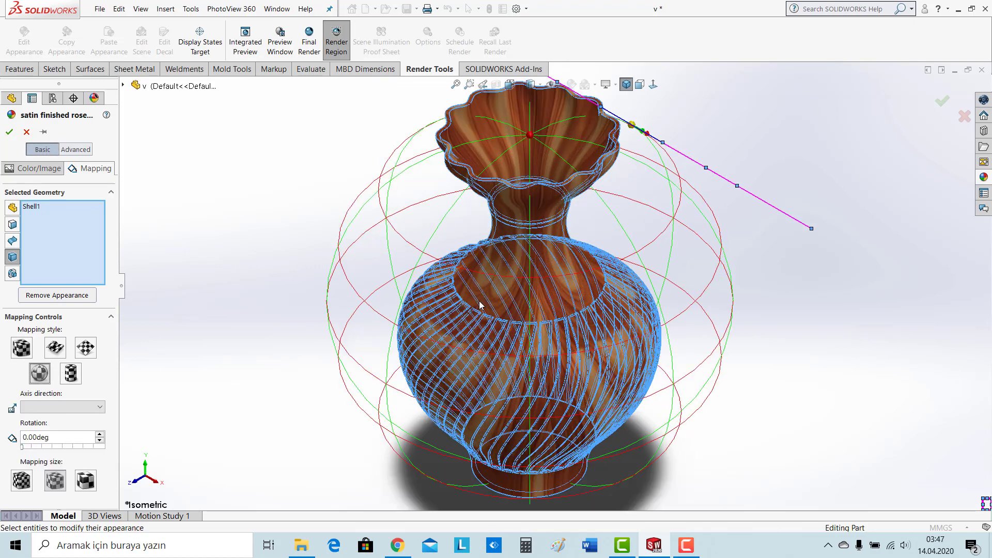
{"action": "left_click", "coordinate": [500, 299]}
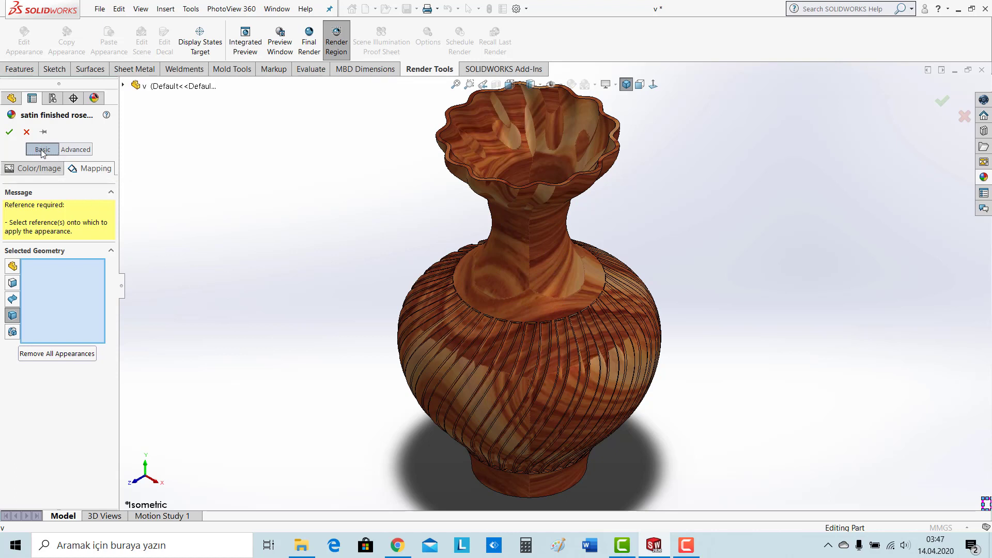
Step: Open the rosewood appearance's Advanced mapping settings and select the Shell1 vase body
{"action": "left_click", "coordinate": [44, 168]}
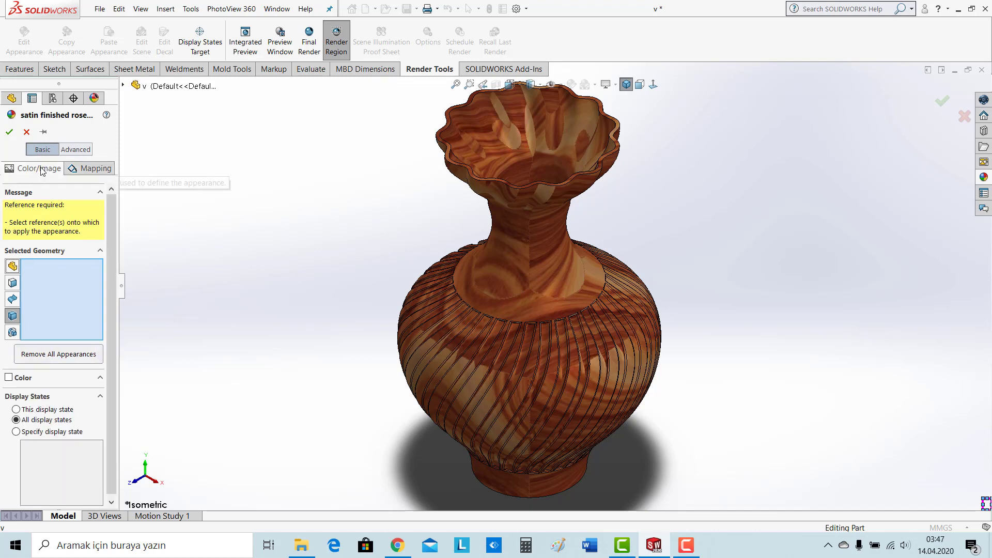
{"action": "left_click", "coordinate": [43, 152]}
{"action": "left_click", "coordinate": [80, 151]}
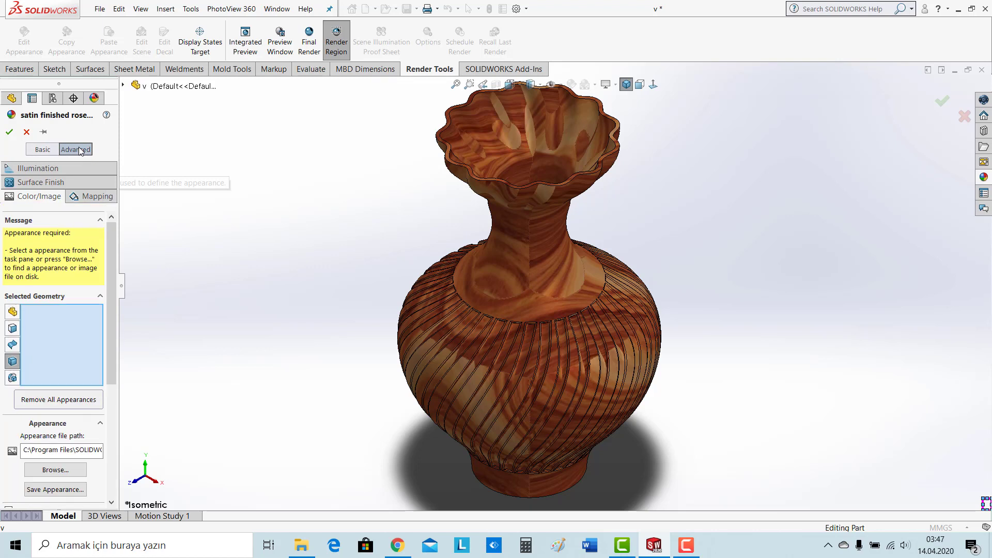
{"action": "left_click", "coordinate": [89, 198]}
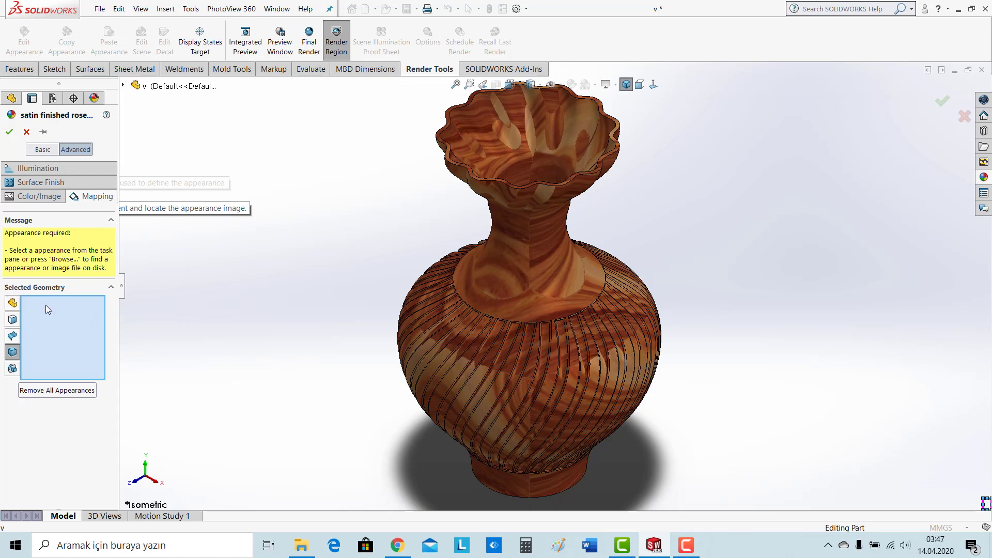
{"action": "left_click", "coordinate": [505, 304]}
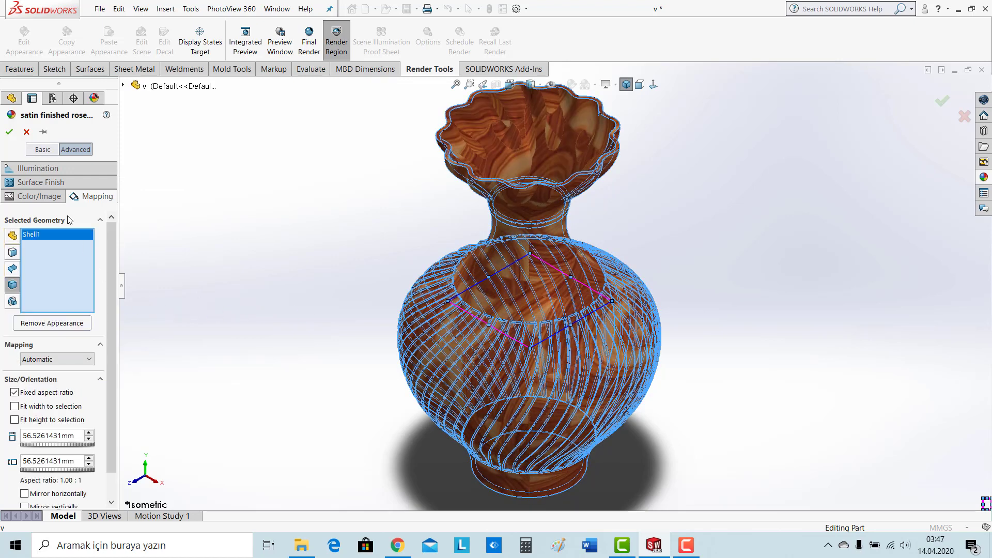
Step: Try the Basic mapping styles, settle on Spherical, and orbit to check the grain
{"action": "left_click", "coordinate": [41, 151]}
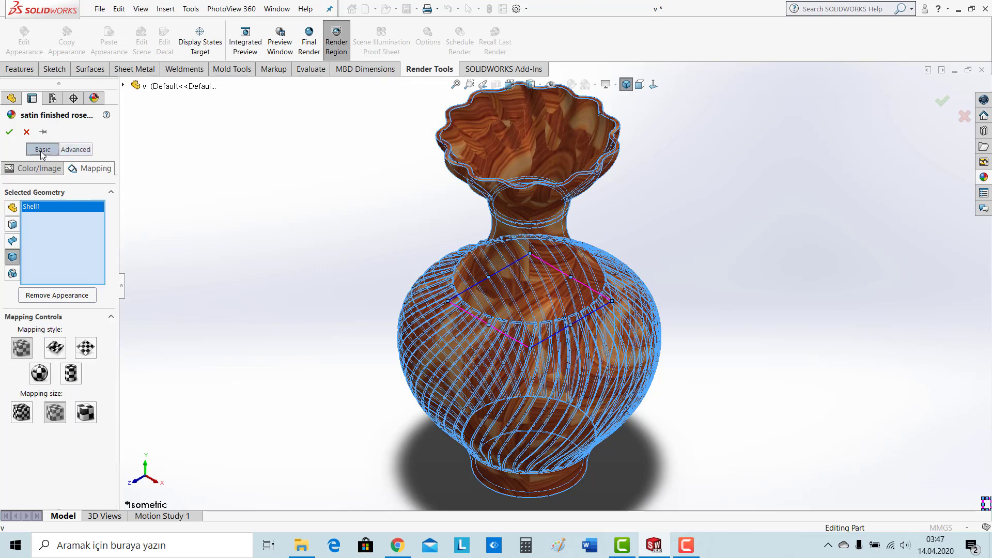
{"action": "left_click", "coordinate": [55, 348]}
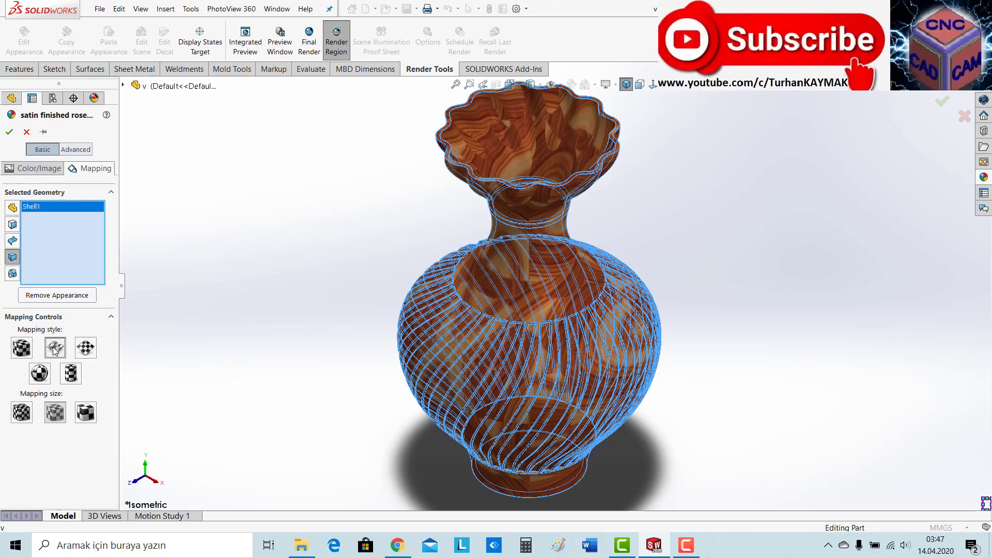
{"action": "left_click", "coordinate": [88, 349]}
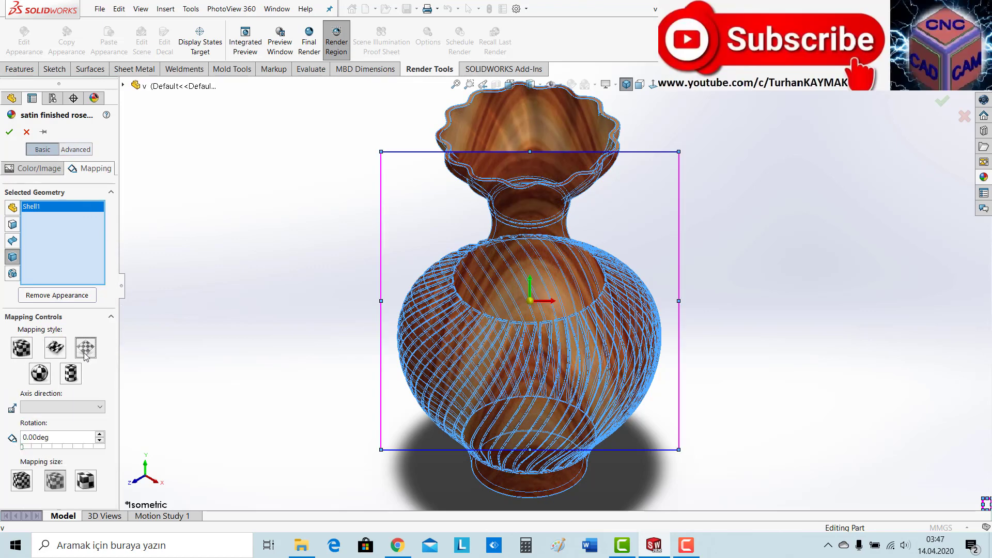
{"action": "left_click", "coordinate": [73, 374]}
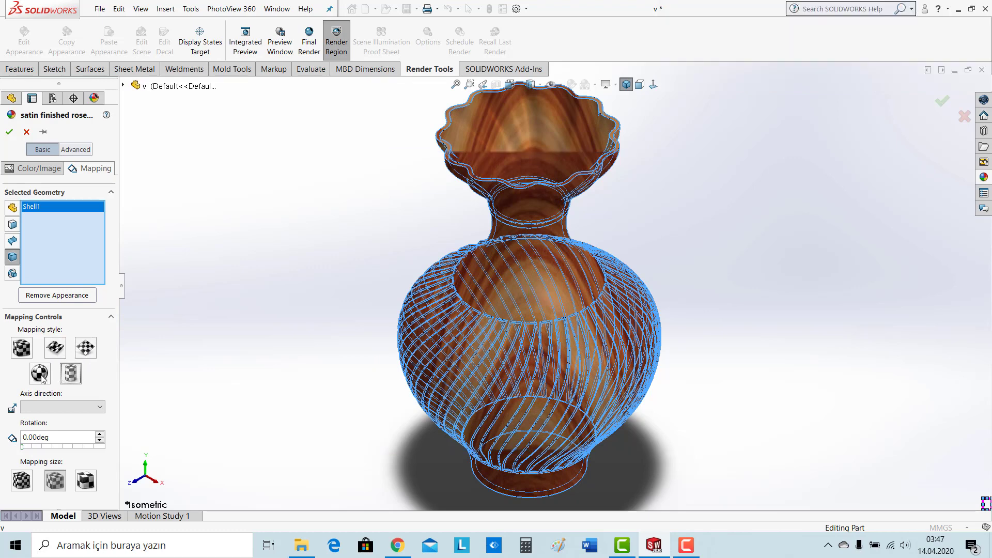
{"action": "left_click", "coordinate": [40, 374]}
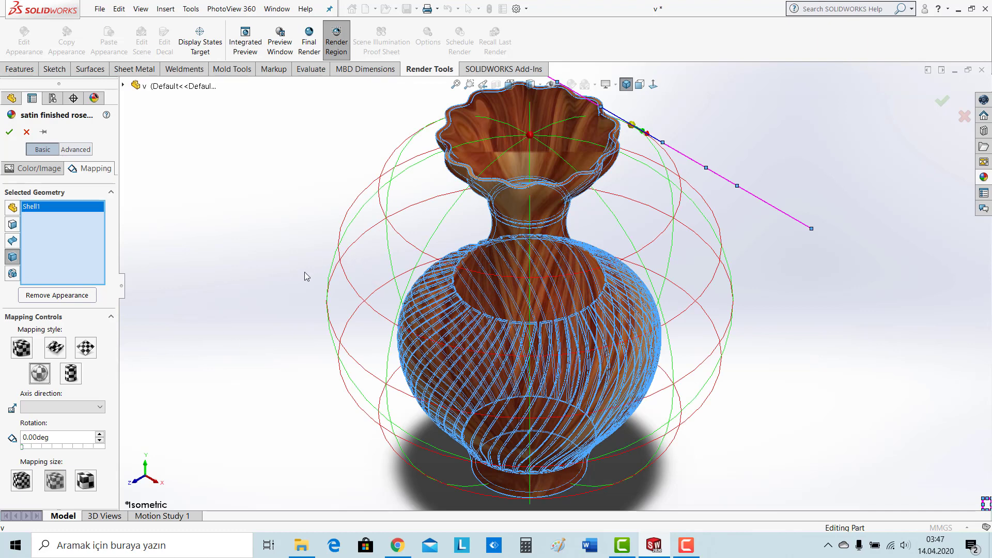
{"action": "middle_click_drag", "start_coordinate": [303, 279], "coordinate": [299, 291]}
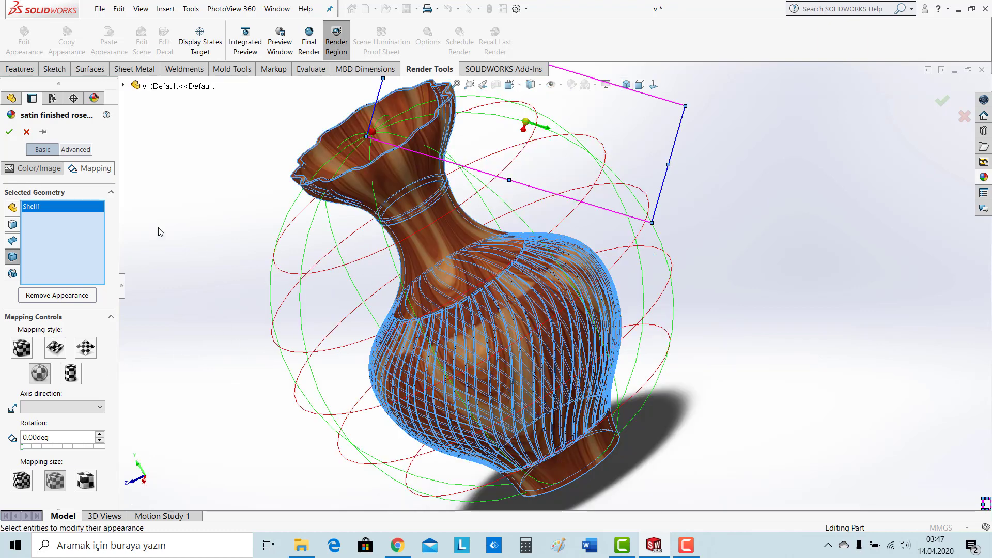
Step: Accept the spherical rosewood appearance and inspect the finished vase from isometric and orbited views
{"action": "left_click", "coordinate": [9, 133]}
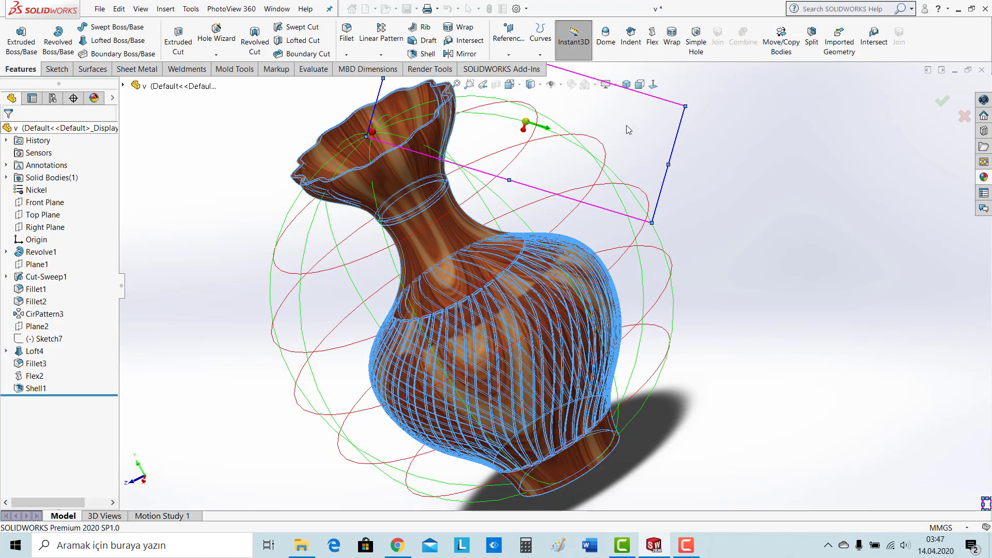
{"action": "left_click", "coordinate": [628, 88]}
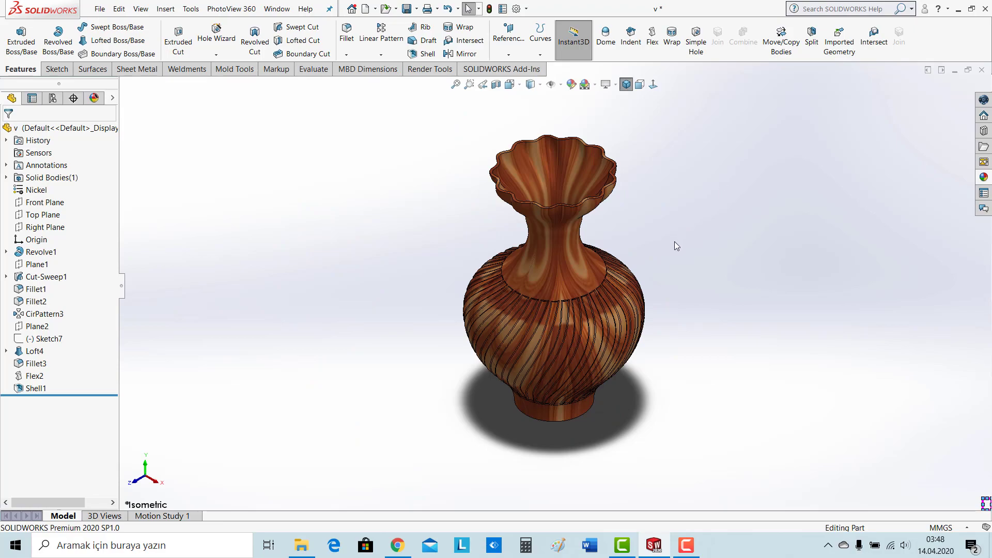
{"action": "scroll", "coordinate": [674, 241], "scroll_direction": "down", "scroll_amount": 2}
{"action": "mouse_move", "coordinate": [680, 243]}
{"action": "middle_mouse_down"}
{"action": "mouse_move", "coordinate": [593, 160]}
{"action": "mouse_move", "coordinate": [538, 139]}
{"action": "mouse_move", "coordinate": [471, 161]}
{"action": "mouse_move", "coordinate": [474, 171]}
{"action": "middle_mouse_up"}
{"action": "scroll", "coordinate": [472, 183], "scroll_direction": "up", "scroll_amount": 2}
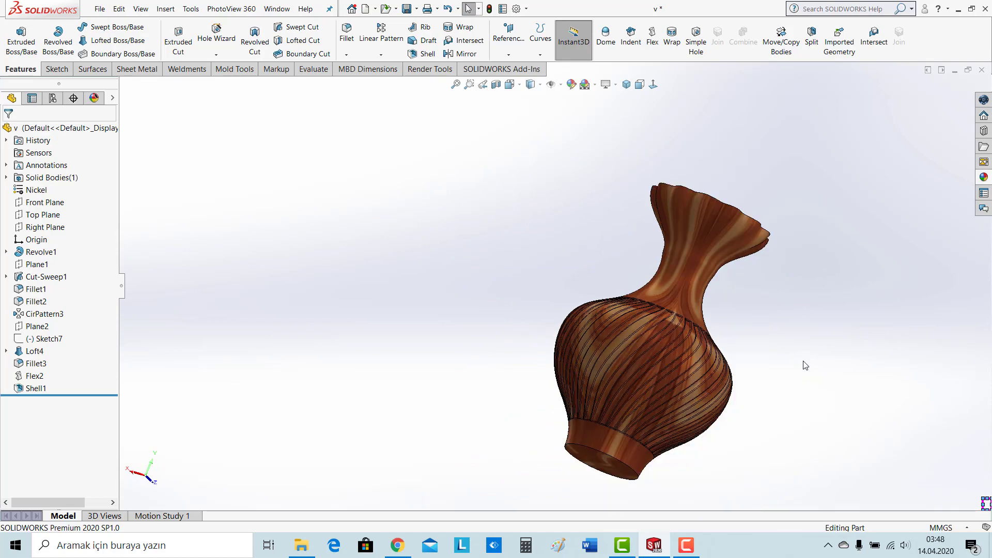
{"action": "mouse_move", "coordinate": [805, 365]}
{"action": "middle_mouse_down"}
{"action": "mouse_move", "coordinate": [598, 296]}
{"action": "mouse_move", "coordinate": [456, 293]}
{"action": "mouse_move", "coordinate": [283, 332]}
{"action": "mouse_move", "coordinate": [273, 399]}
{"action": "middle_mouse_up"}
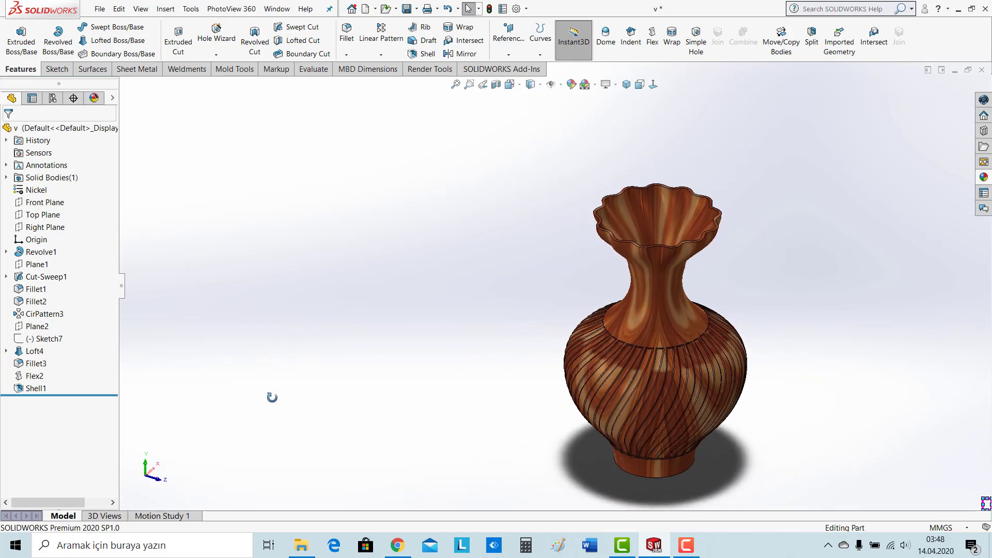
{"action": "left_click", "coordinate": [627, 85]}
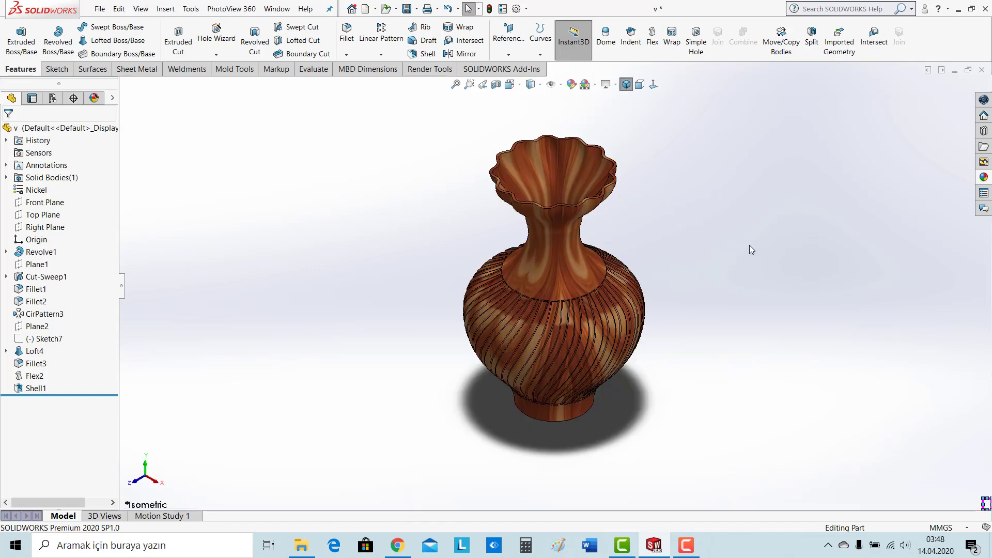
{"action": "left_click", "coordinate": [690, 546]}
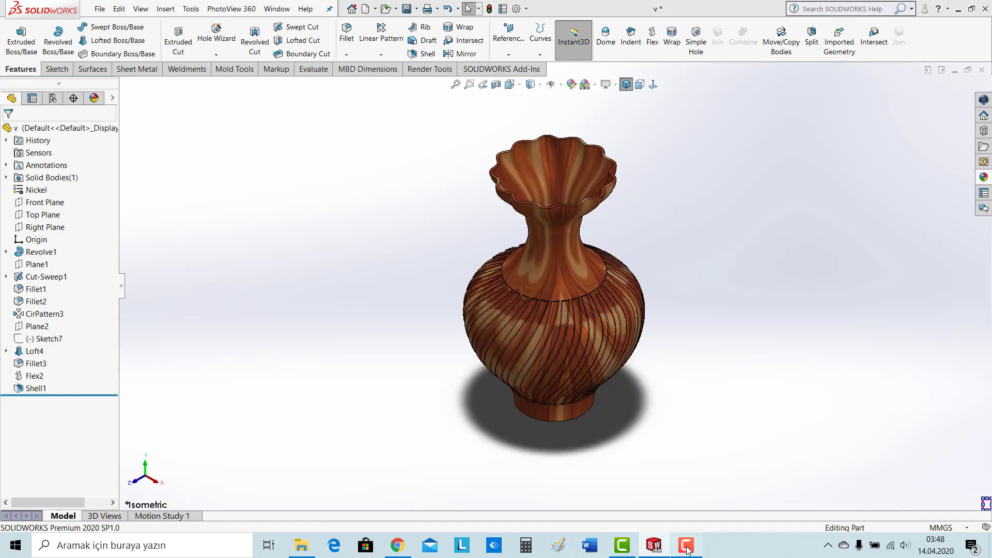